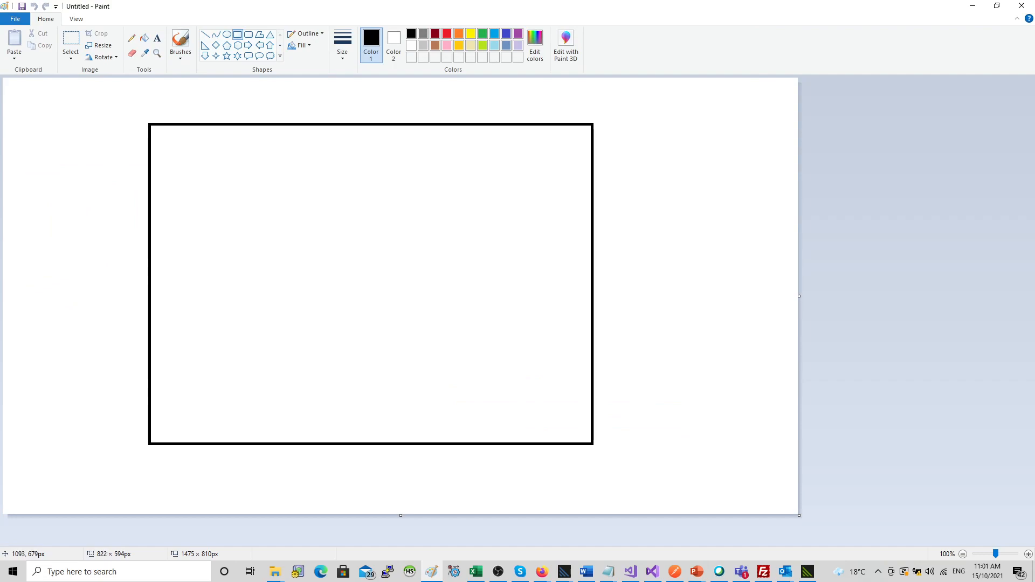
Add the black text label "20m" above the middle of the large black rectangle's upper edge.
left_click(157, 37)
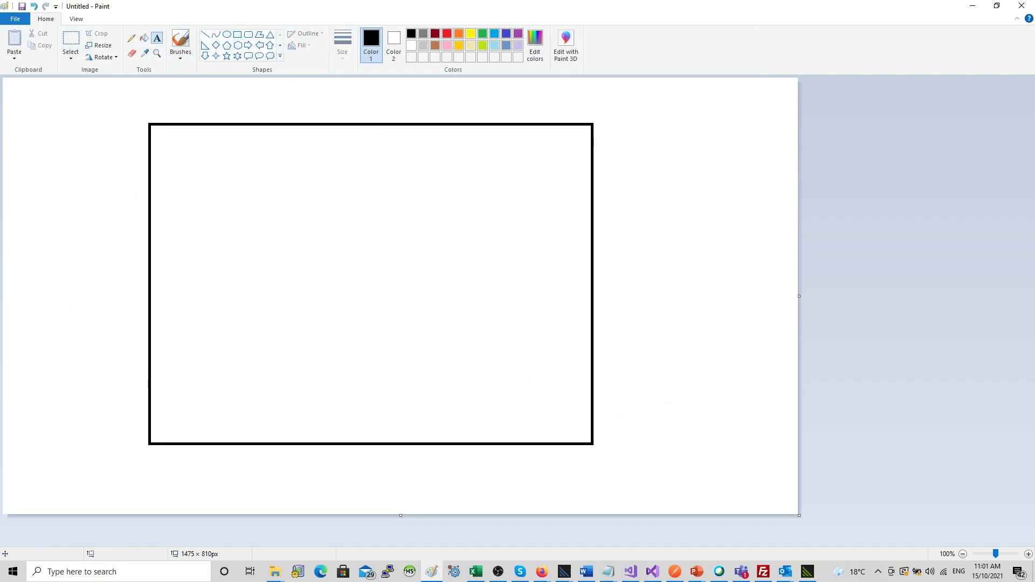
left_click(374, 108)
type("20m")
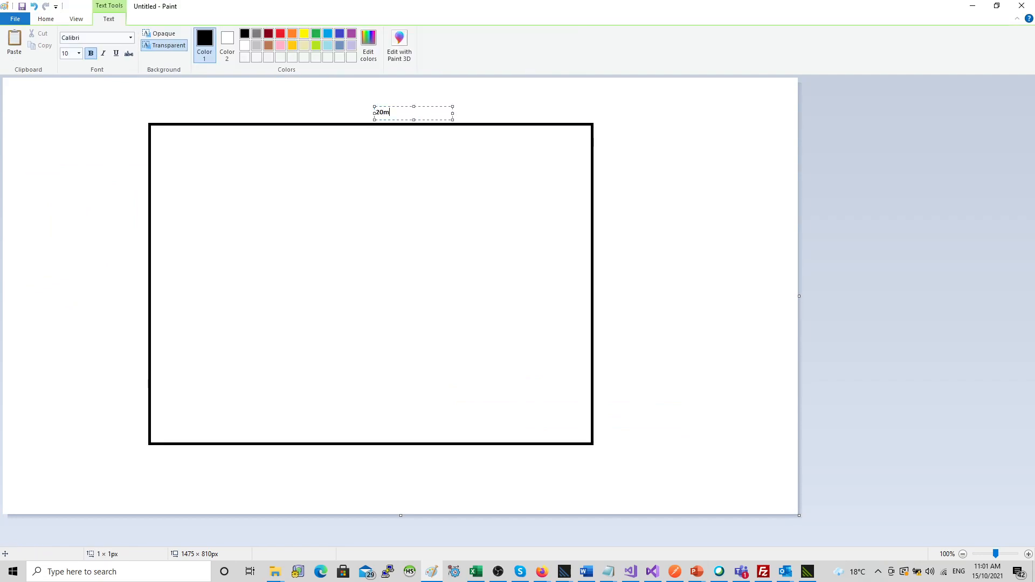
left_click(767, 198)
Draw one small red square inside the black rectangle, right of and below its center, undoing any extra rectangle.
left_click(447, 34)
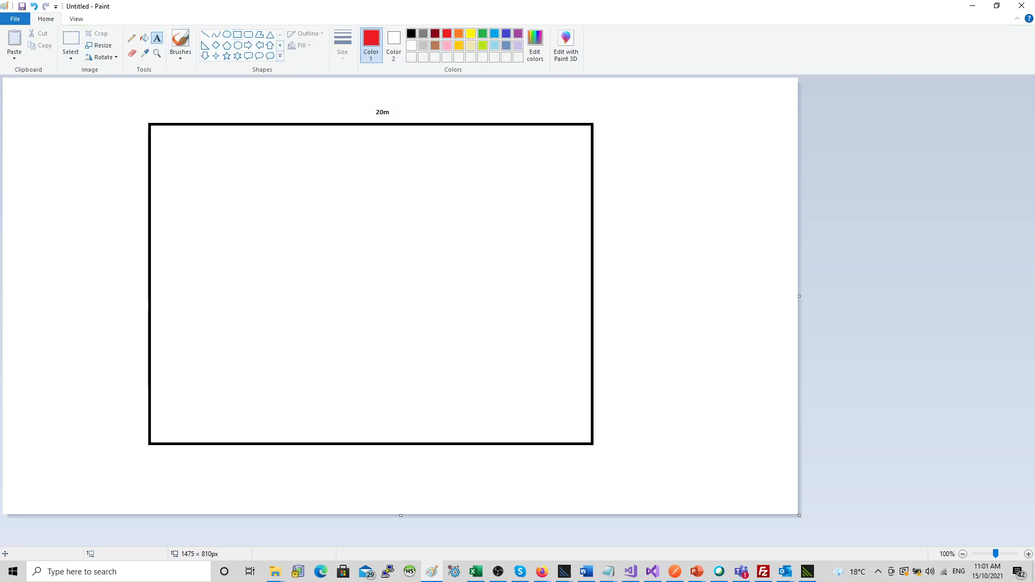
left_click(237, 34)
left_click_drag(434, 289, 485, 341)
left_click_drag(242, 209, 289, 251)
key("ctrl+z")
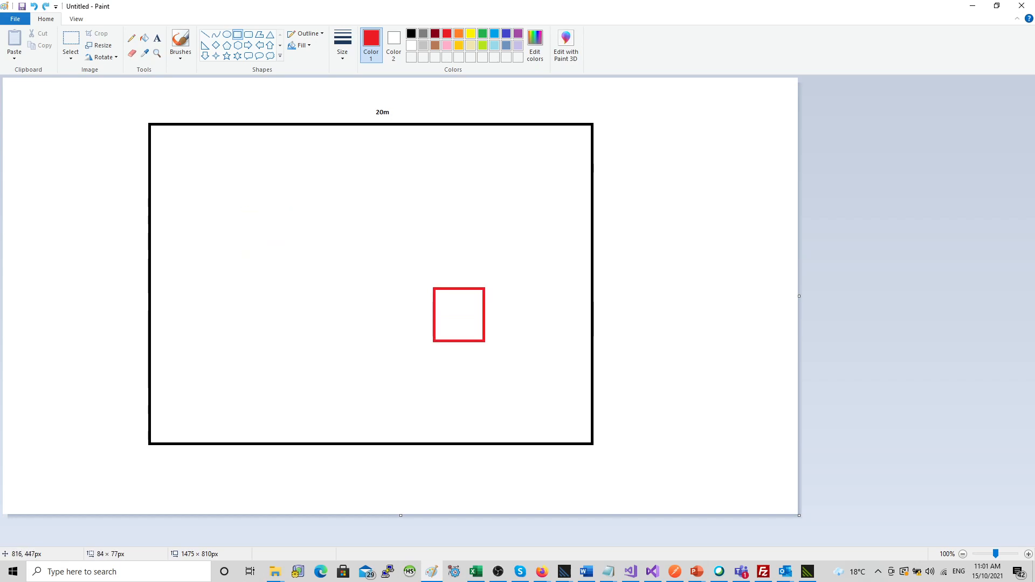
Add the red text label "10 meter" just above the small red square.
left_click(157, 37)
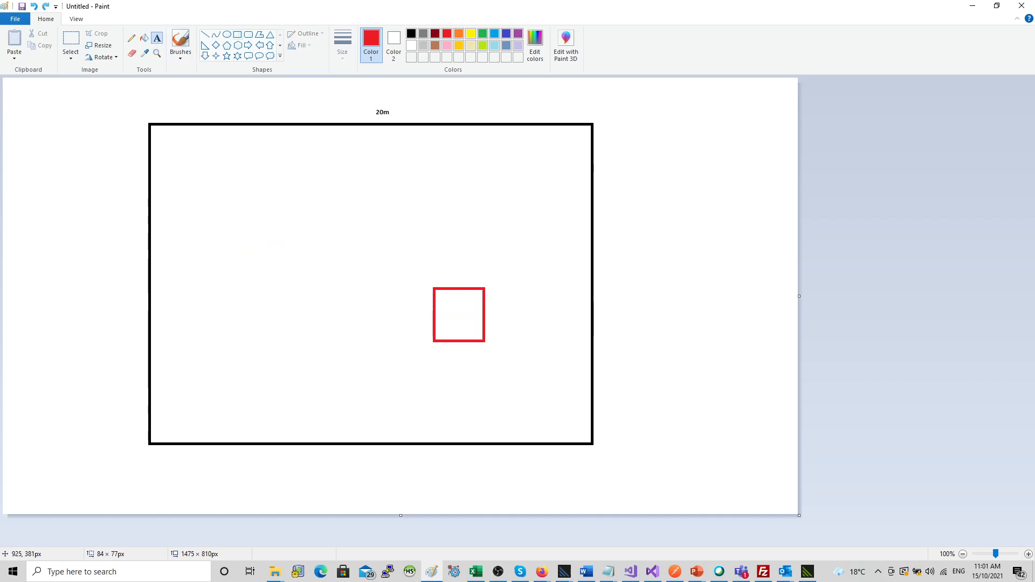
left_click(450, 275)
type("10 metr")
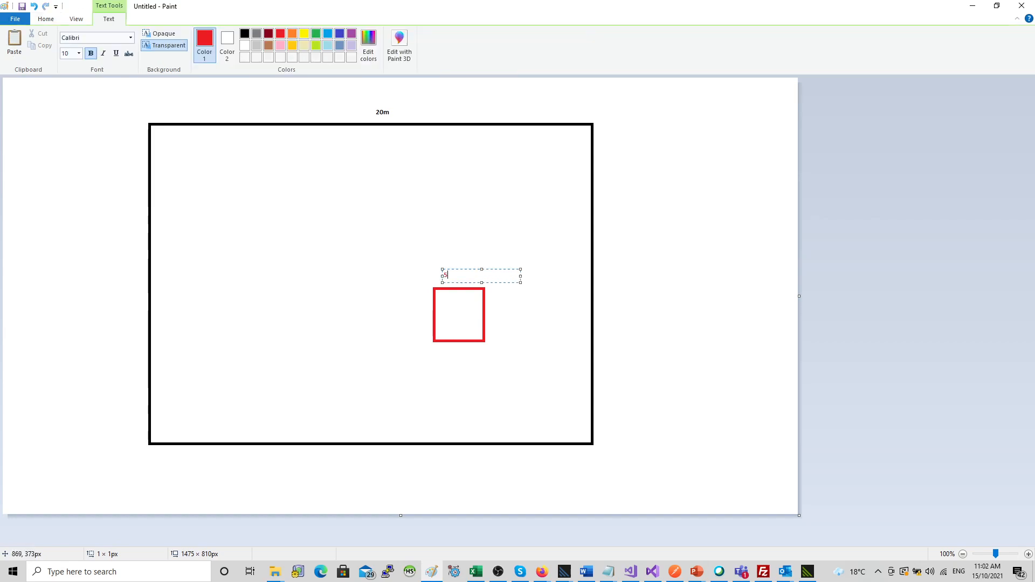
key("BackSpace")
type("e")
left_click(441, 318)
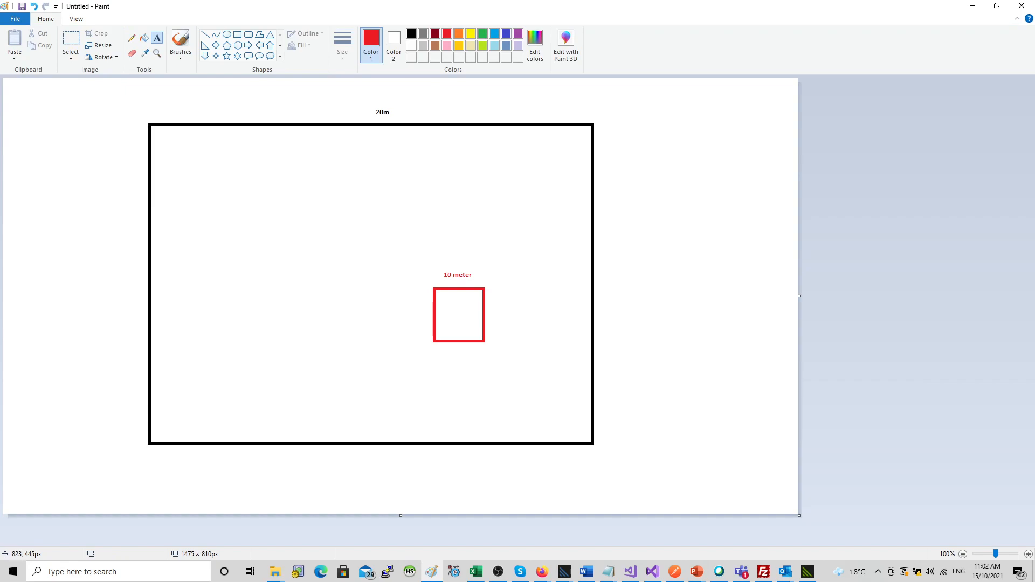
Add the red text label "AOI" inside the small red square.
left_click(445, 311)
type("AOI")
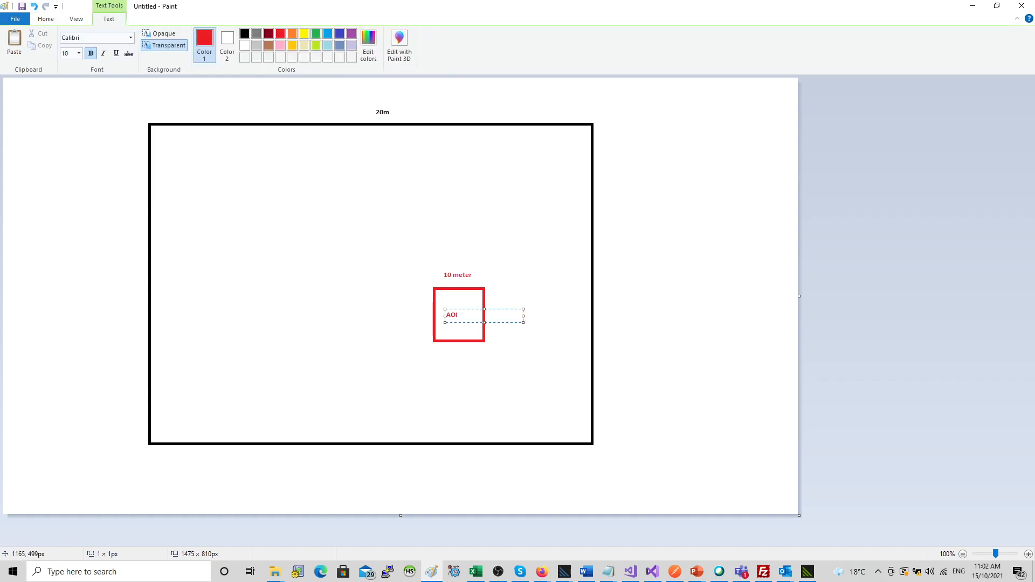
left_click(672, 320)
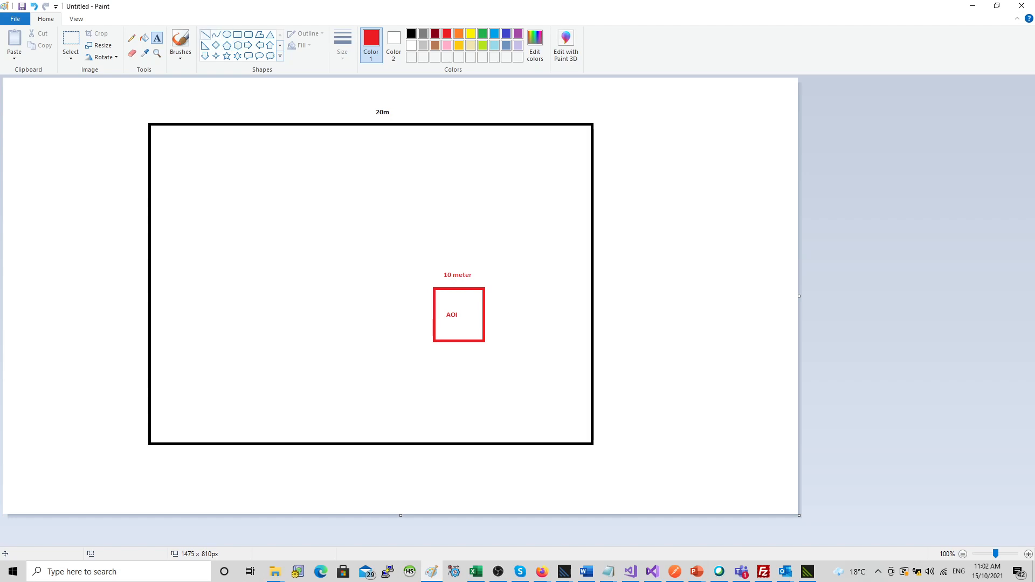
left_click(205, 34)
left_click_drag(456, 332, 361, 348)
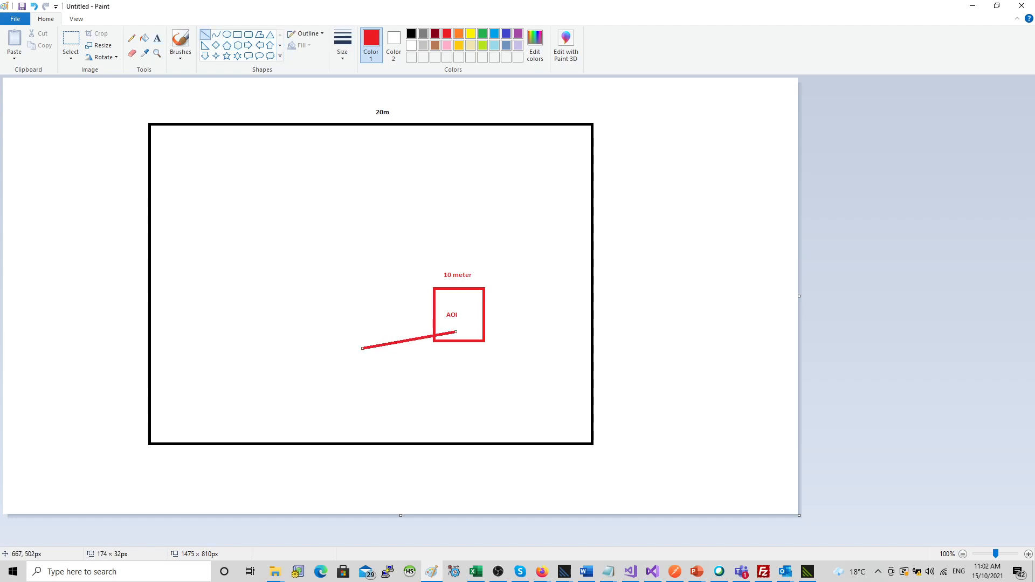
left_click_drag(381, 307, 580, 299)
key("ctrl+z")
key("ctrl+z")
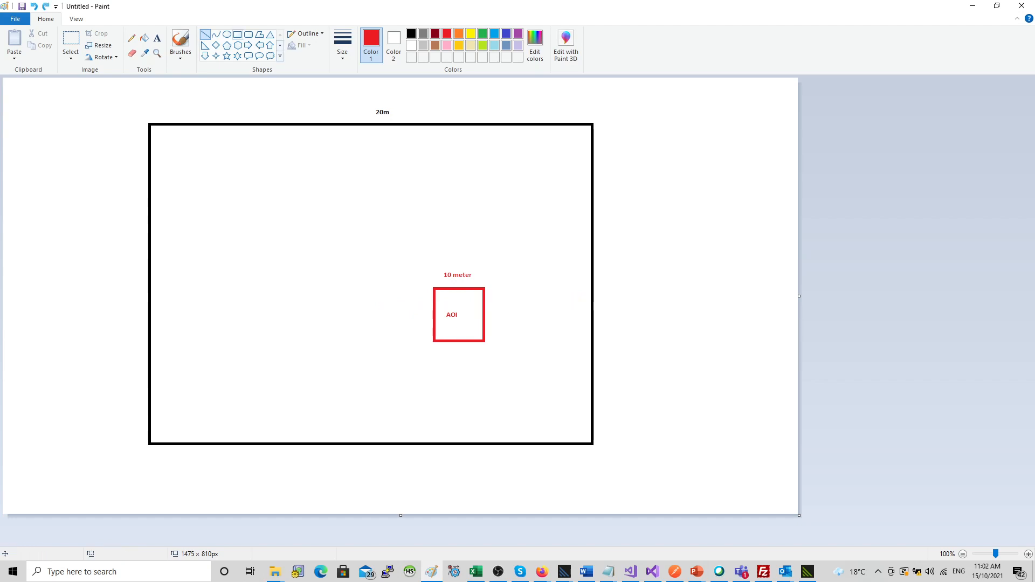
Draw a second small red rectangle inside the black rectangle, above and to the left of the AOI square.
left_click(237, 34)
left_click_drag(274, 206, 319, 268)
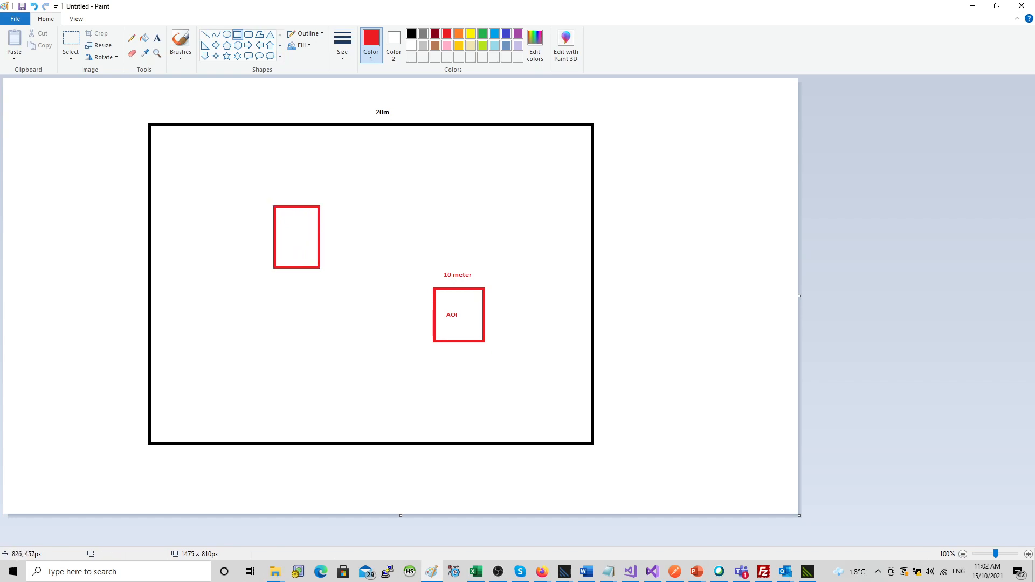
Set the drawing color to gray and try a line linking the two red rectangles, undoing it.
left_click(205, 34)
left_click(423, 33)
mouse_move(286, 248)
left_mouse_down()
mouse_move(407, 310)
mouse_move(456, 303)
left_mouse_up()
left_click(575, 292)
key("ctrl+z")
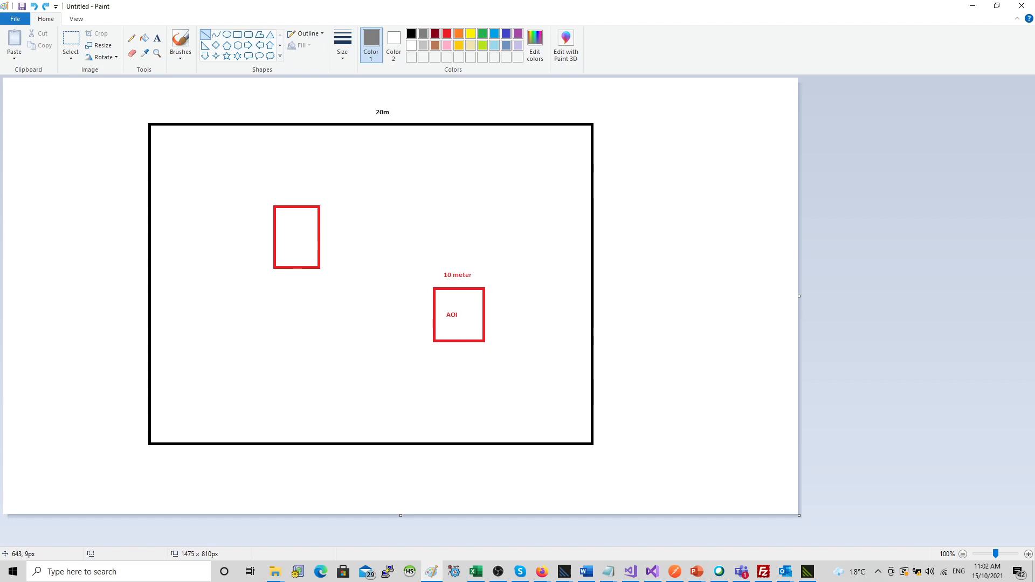
Add the gray text label "10m" to the right of the "20m" label, level with it.
left_click(157, 38)
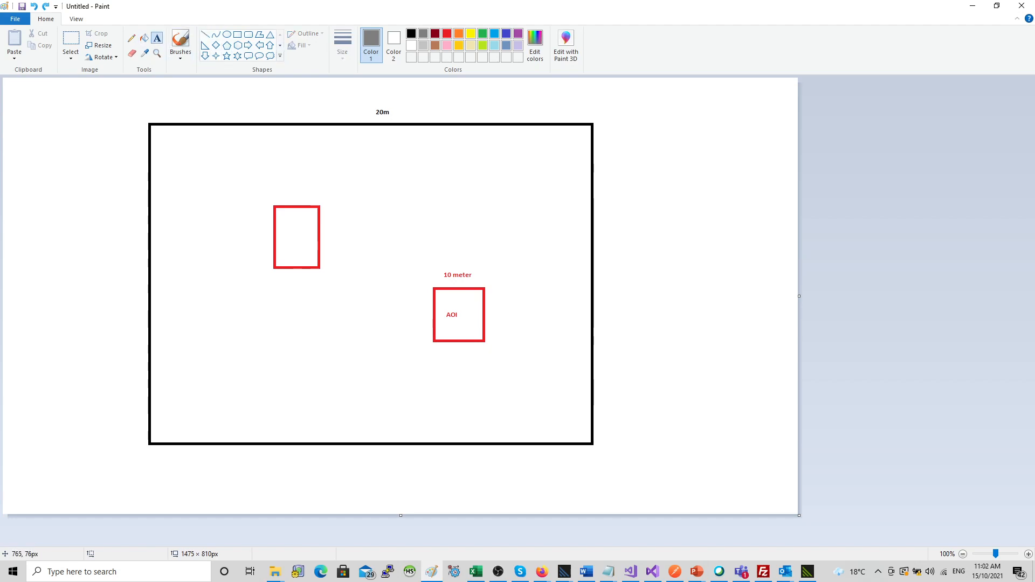
left_click(405, 103)
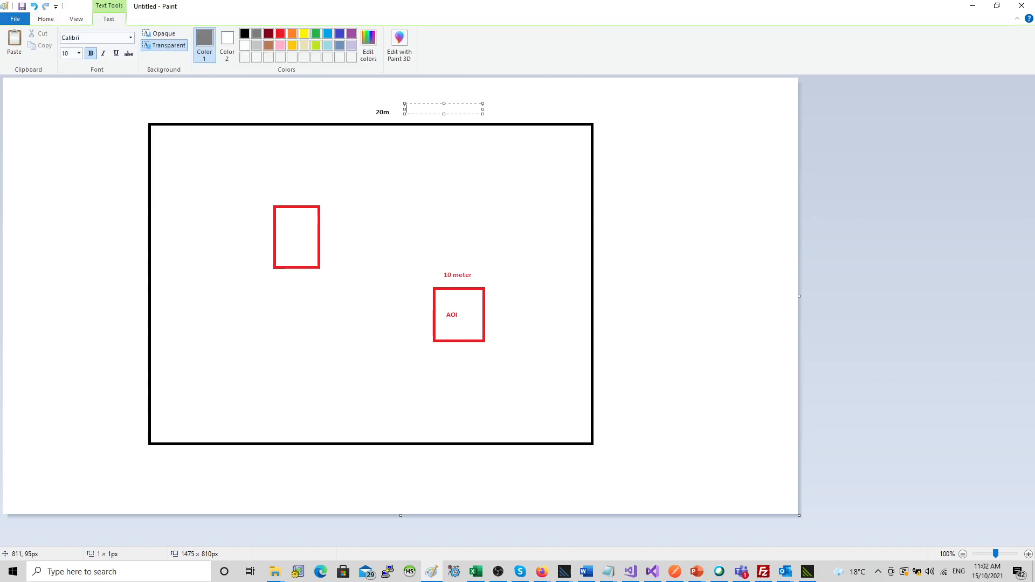
type("10m")
left_click_drag(403, 102, 415, 106)
left_click(337, 126)
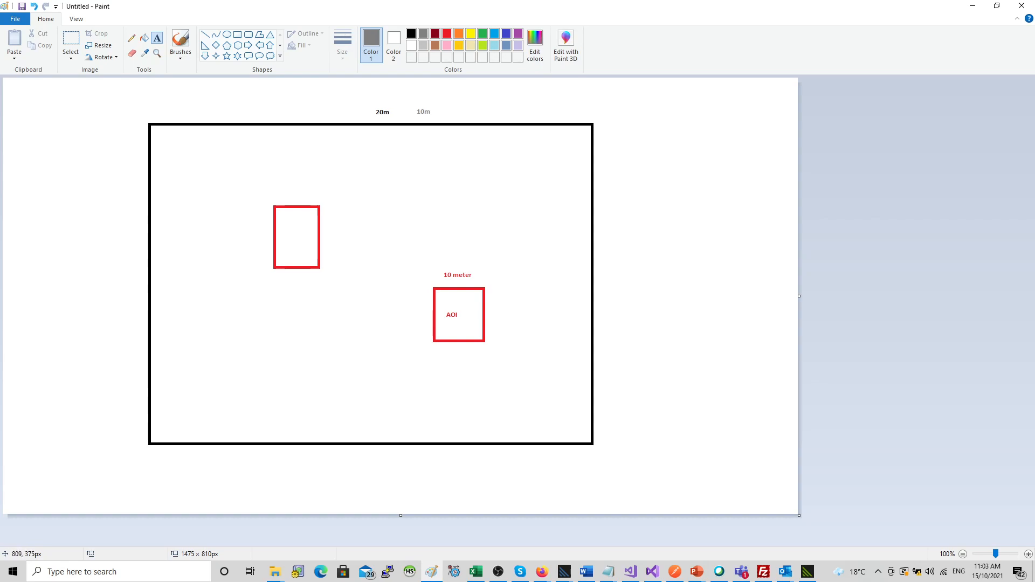
Add the gray text label "GDA94" just below the AOI square.
left_click(445, 342)
type("G")
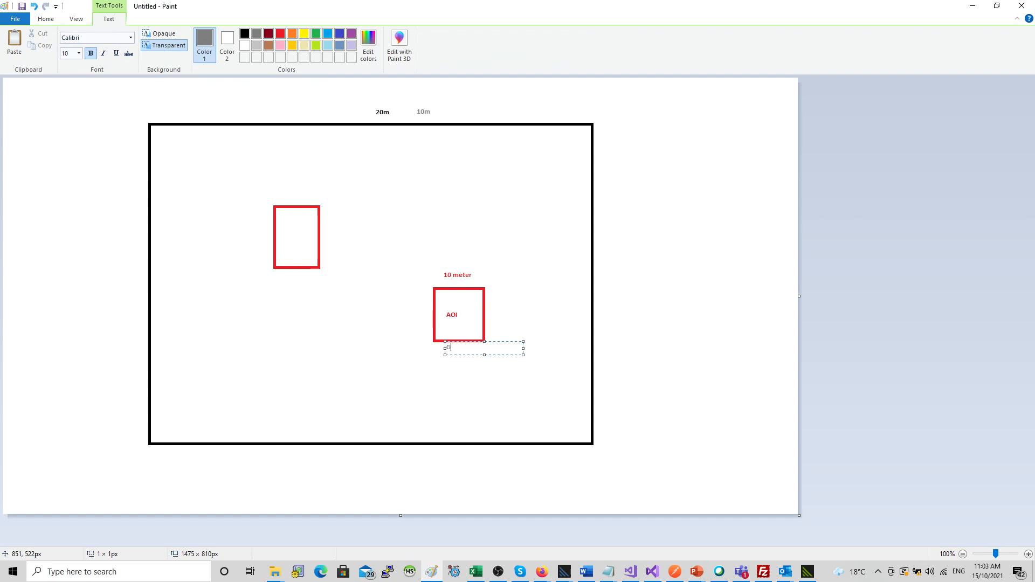
type("DA94")
left_click(536, 332)
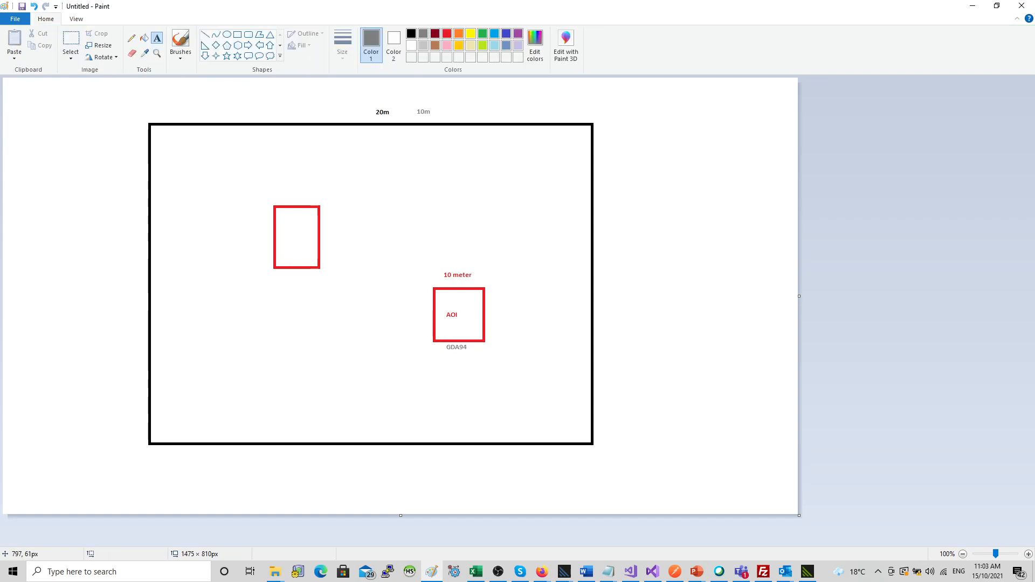
Add the gray text label "AUSALB" directly above the "20m" label.
left_click(372, 95)
type("A")
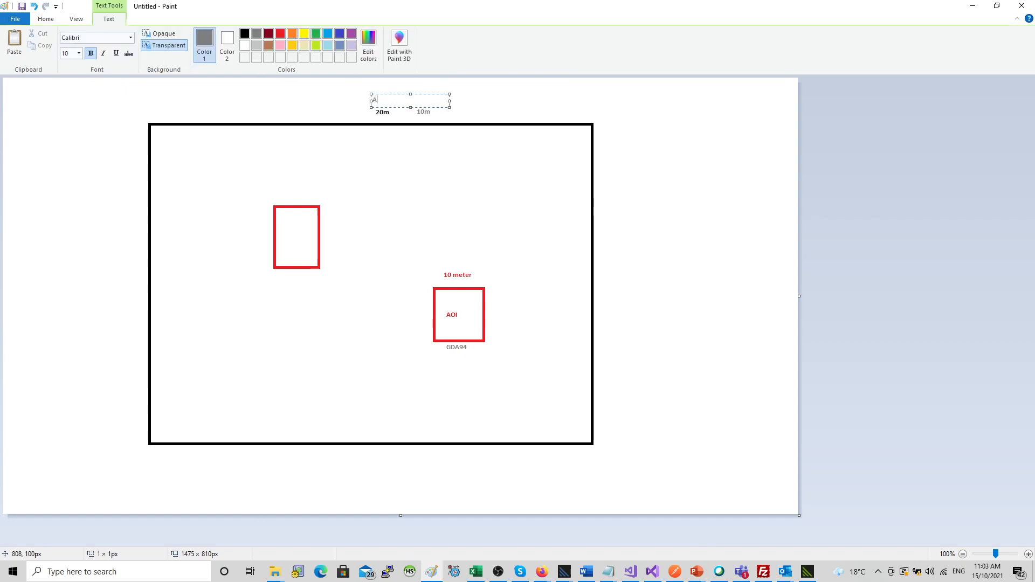
type("USALB")
left_click(419, 138)
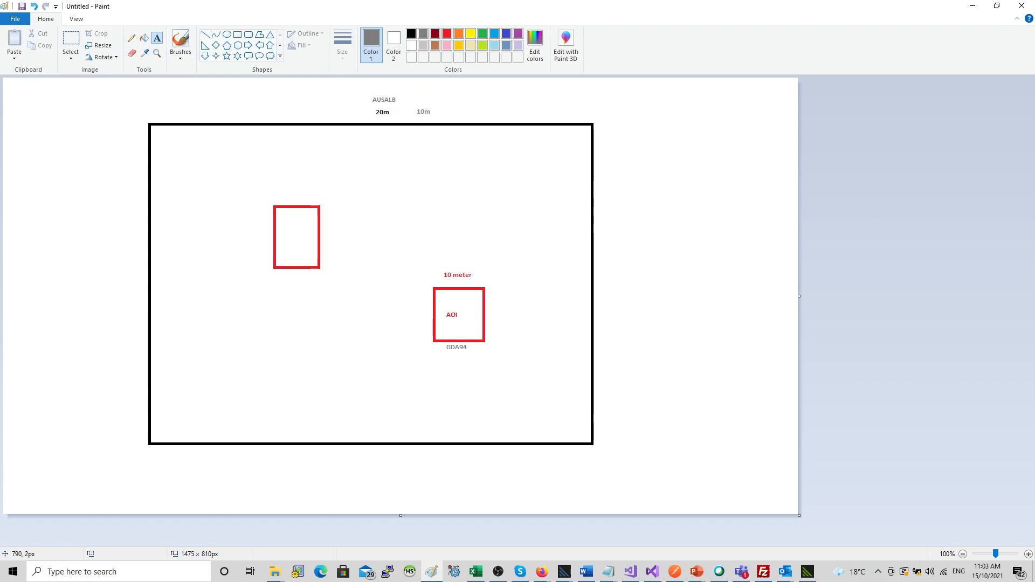
Add the text label "GDA" in red directly above the gray "10m" label.
left_click(446, 33)
left_click_drag(419, 92, 496, 103)
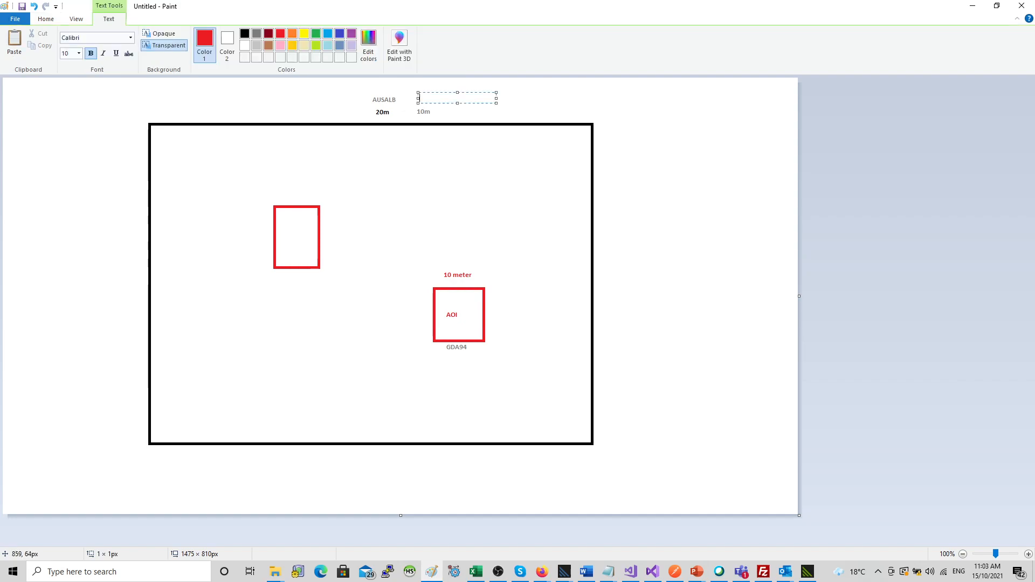
type("GDA")
left_click(659, 192)
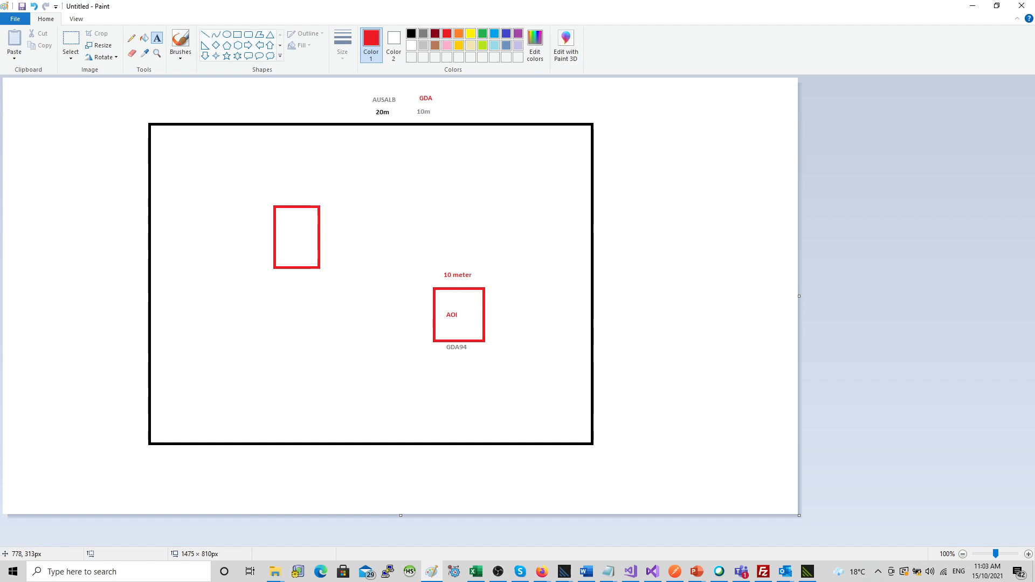
Switch to the merge layers folder in File Explorer, open High Resolution and select SMALLER_AREA_GDA94_10m.GEO.
key("alt+Tab")
key("alt+Tab")
key("alt+Tab")
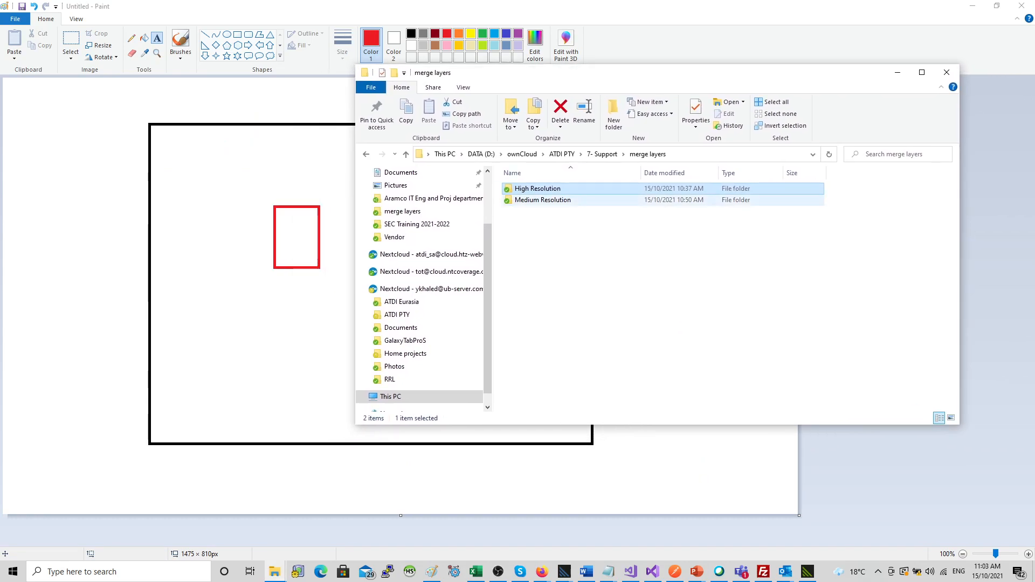
key("Return")
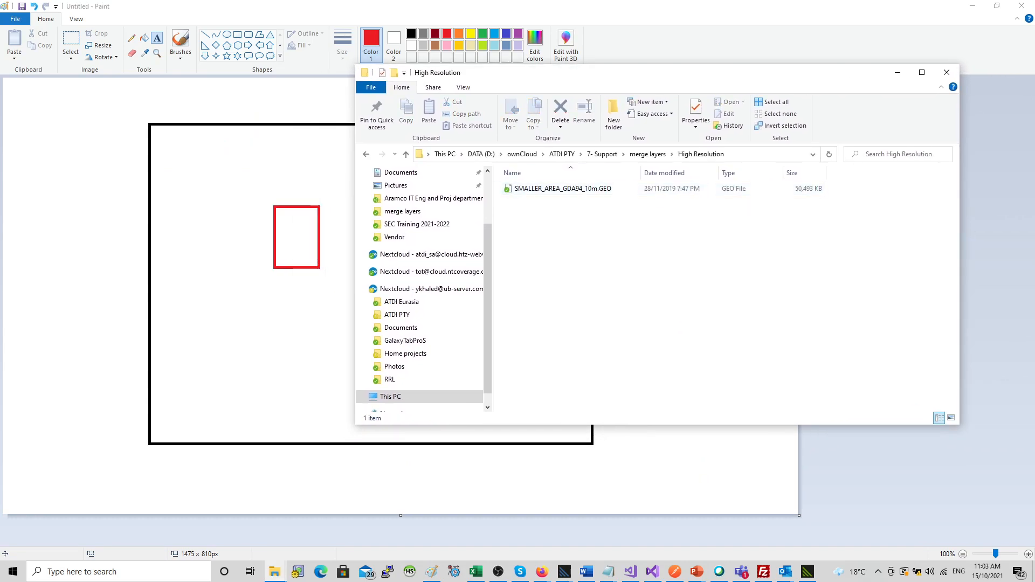
left_click(563, 188)
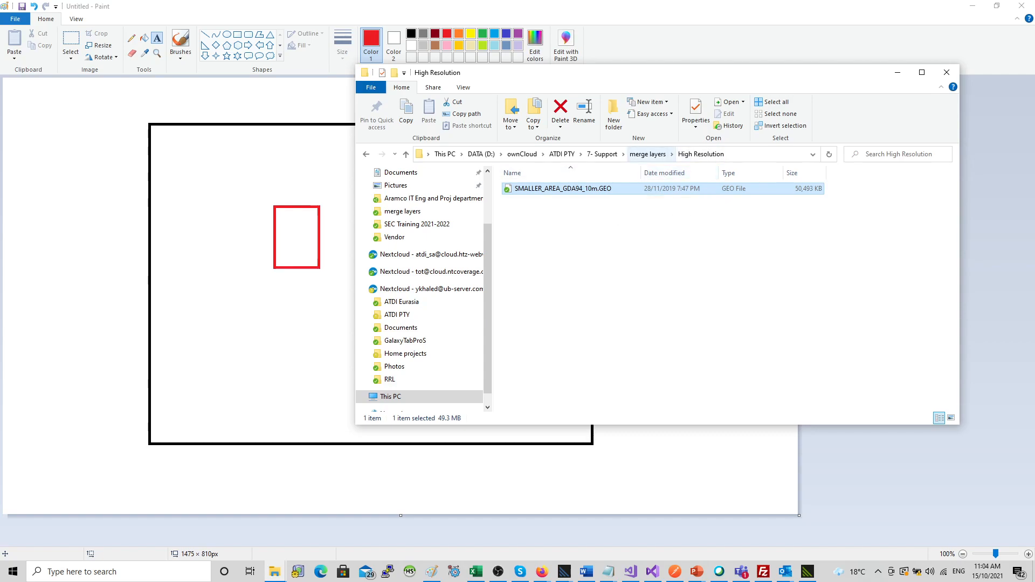
Return to the merge layers folder, open Medium Resolution and follow its QLD 20m shortcut.
left_click(648, 155)
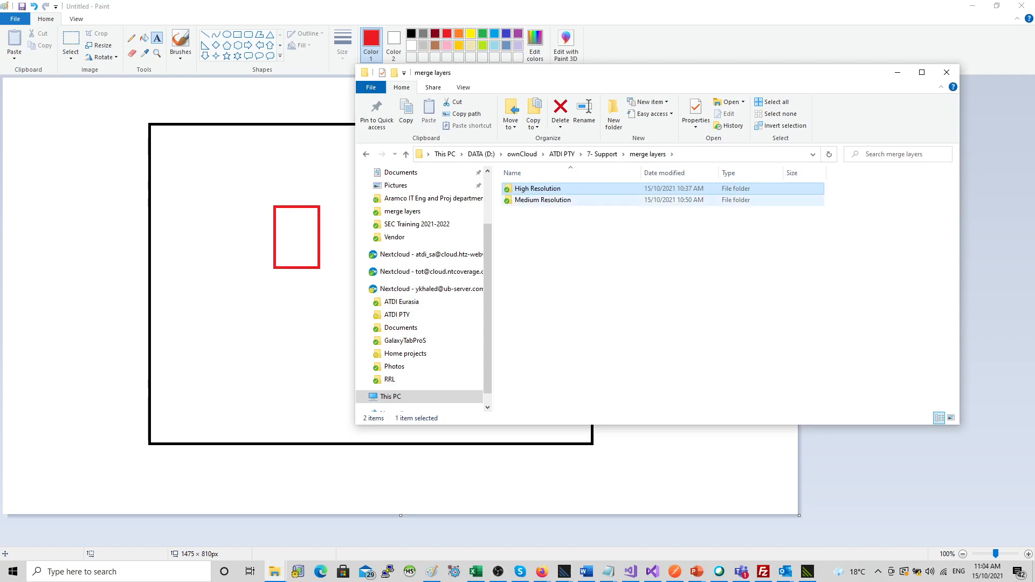
double_click(545, 200)
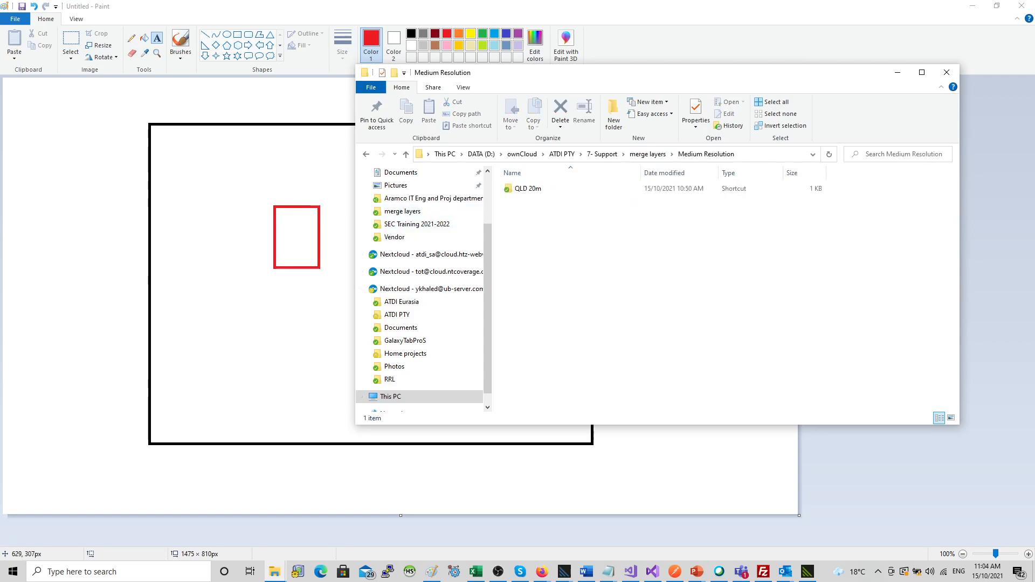
mouse_move(539, 72)
left_mouse_down()
mouse_move(701, 75)
mouse_move(561, 70)
left_mouse_up()
double_click(550, 186)
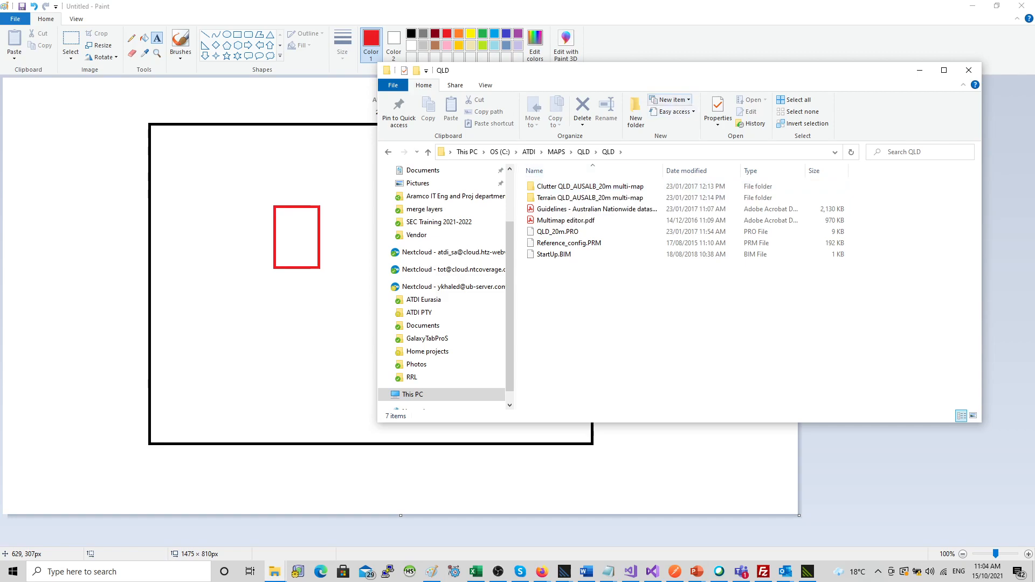
Move the folder window clear and go up from the QLD map folder to the ATDI folder on drive C.
left_click_drag(647, 70, 505, 58)
left_click(441, 140)
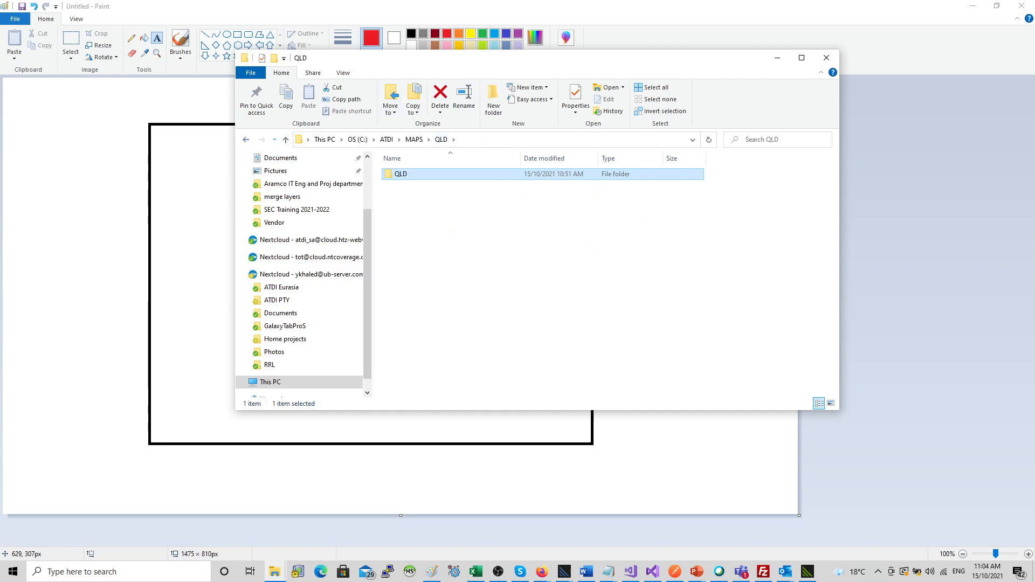
key("alt+Up")
key("alt+Up")
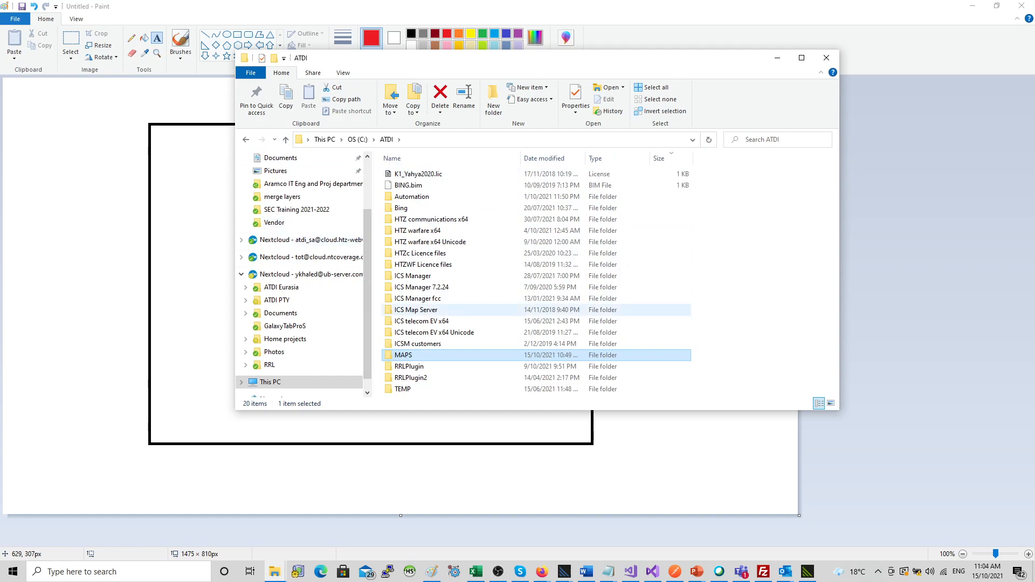
scroll(299, 232, "up", 1)
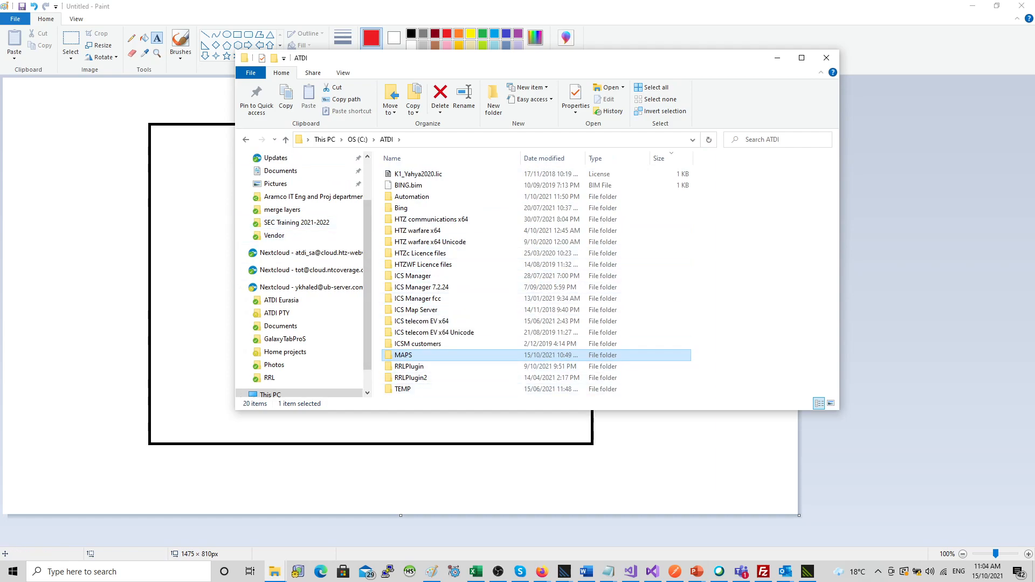
mouse_move(564, 572)
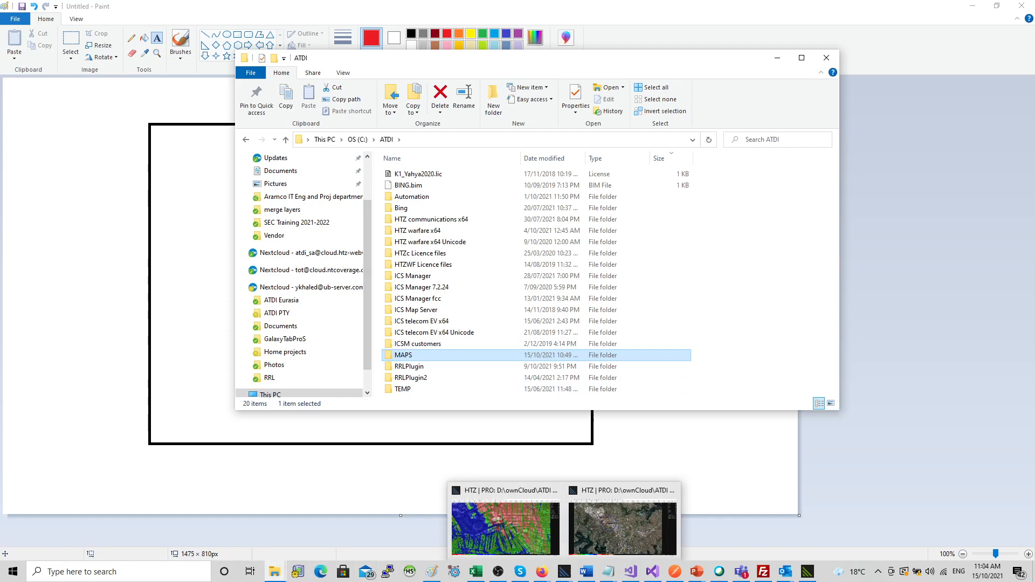
key("super")
type("htz")
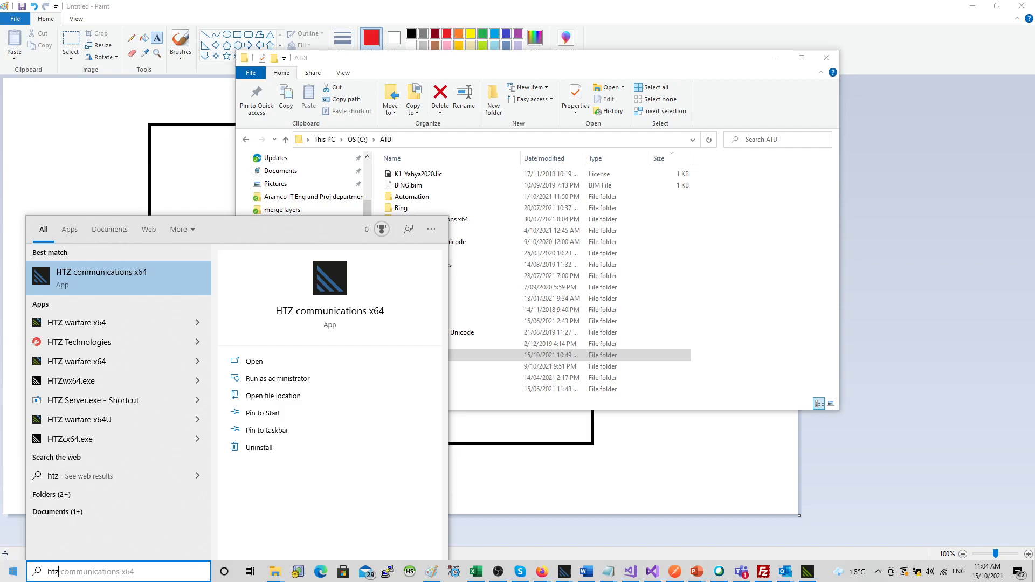
key("Escape")
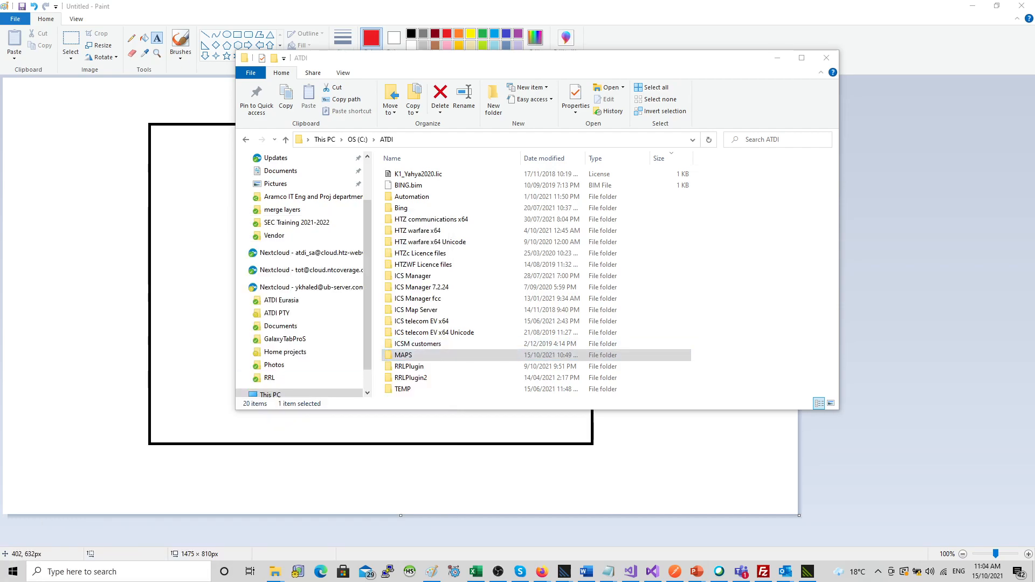
Open the merge layers folder under ownCloud, ATDI PTY, 7- Support.
scroll(280, 183, "up", 1)
left_click(279, 183)
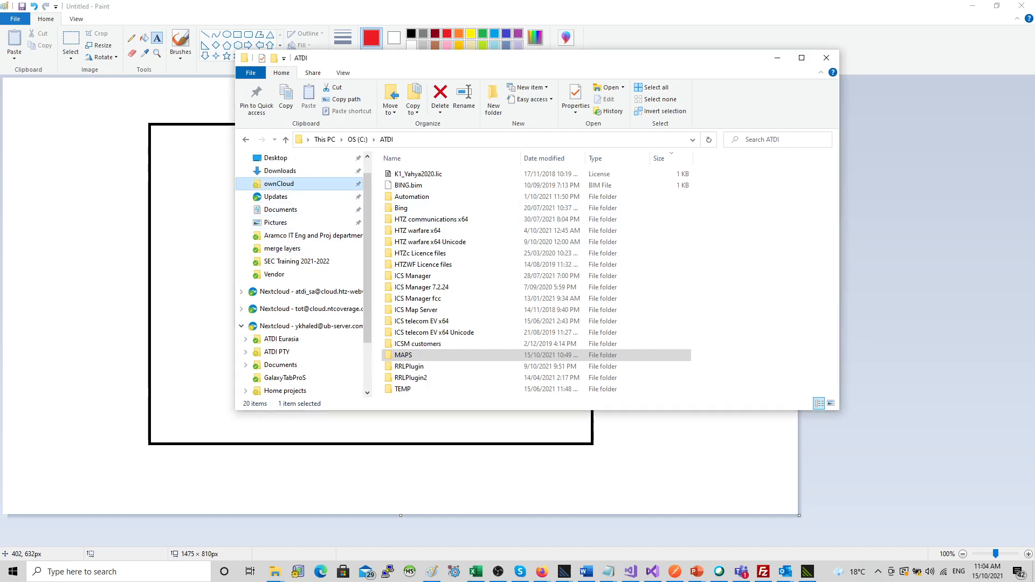
double_click(410, 185)
double_click(409, 219)
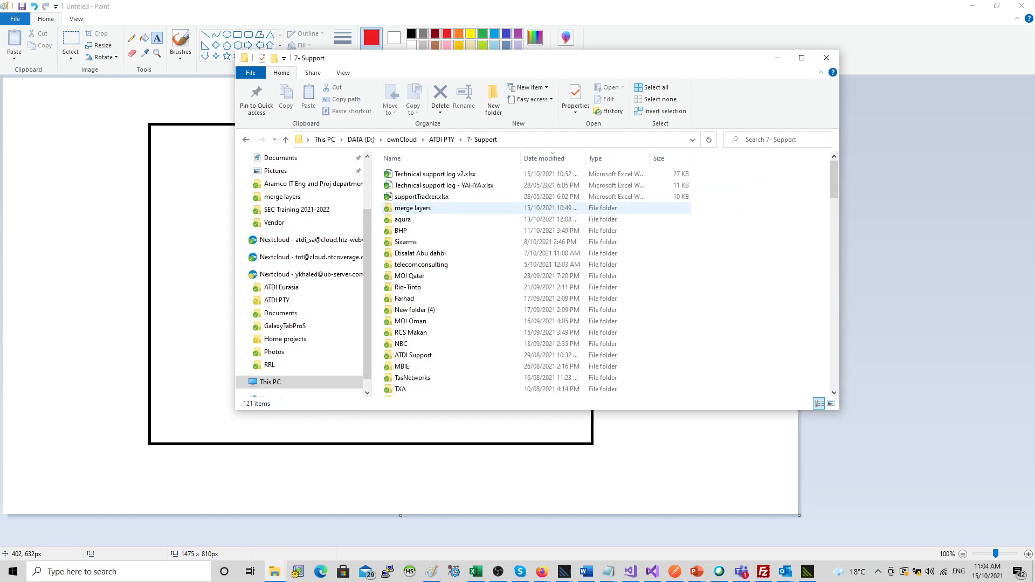
double_click(415, 207)
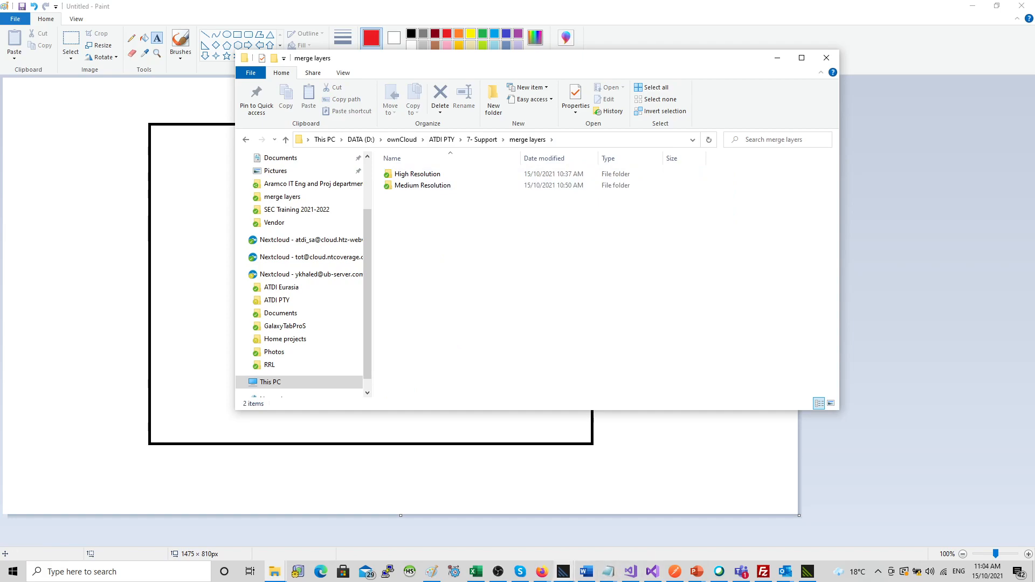
Switch to HTZ, draw a rectangle over Queensland in north-east Australia and open the Map Download Manager for it.
key("alt+Tab")
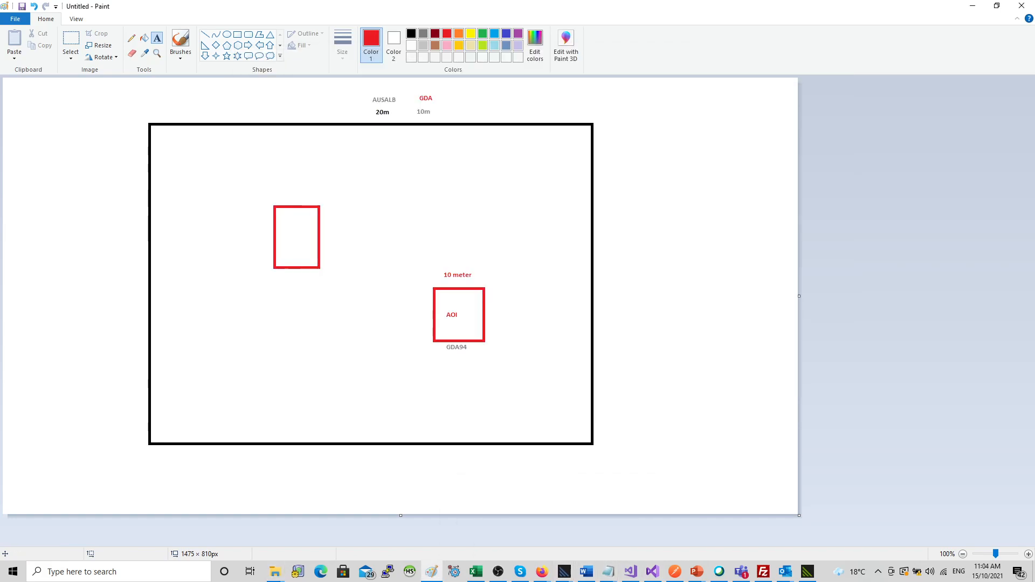
key("alt+Tab")
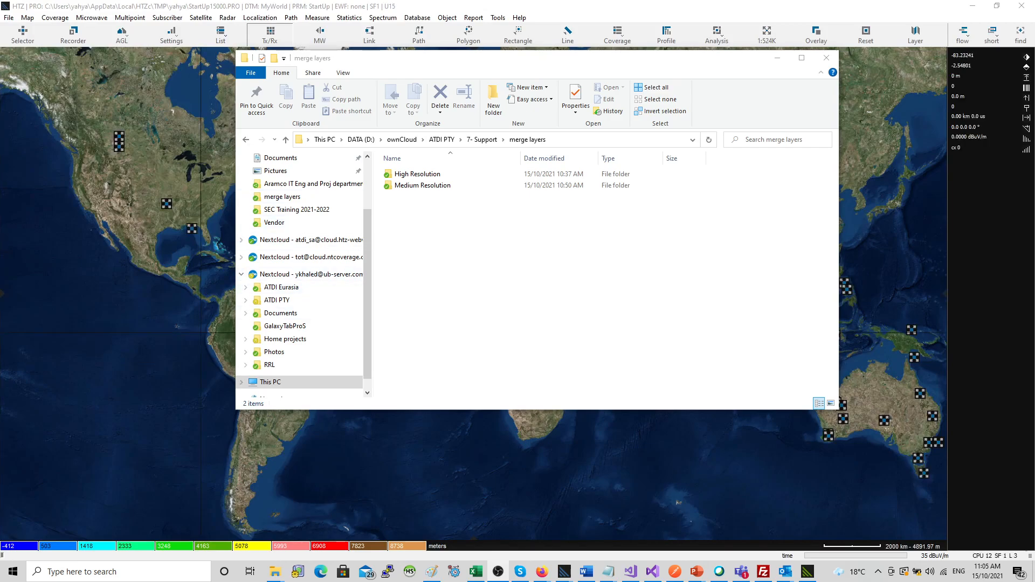
key("alt+F4")
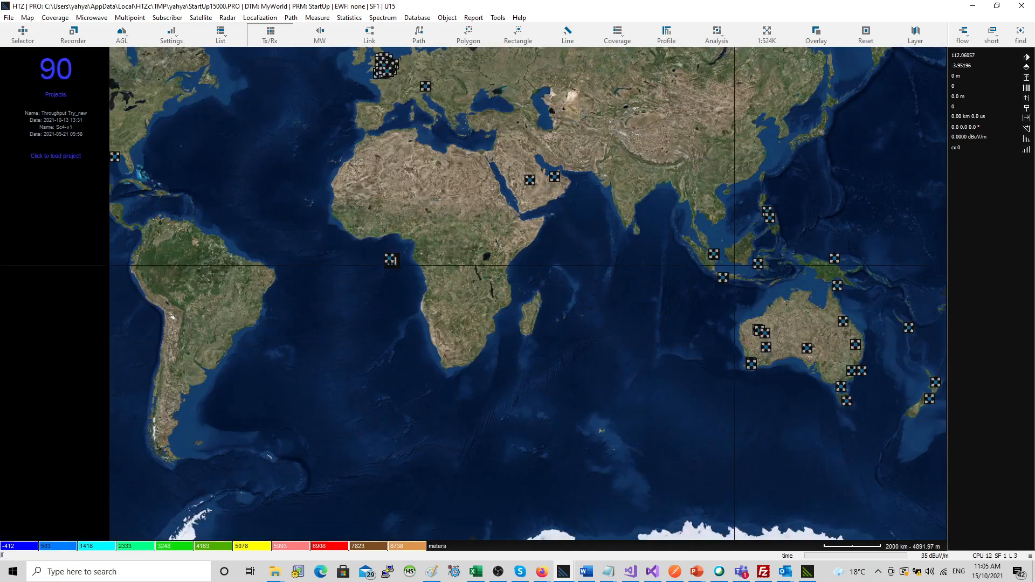
left_click_drag(893, 380, 911, 383)
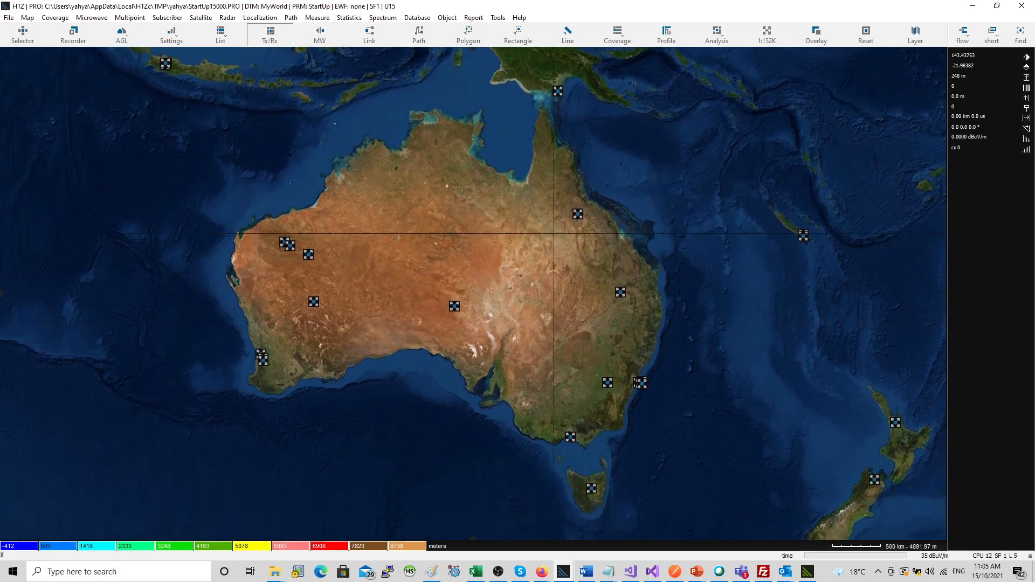
left_click(539, 43)
left_click(584, 54)
left_click_drag(567, 205, 660, 282)
right_click(660, 282)
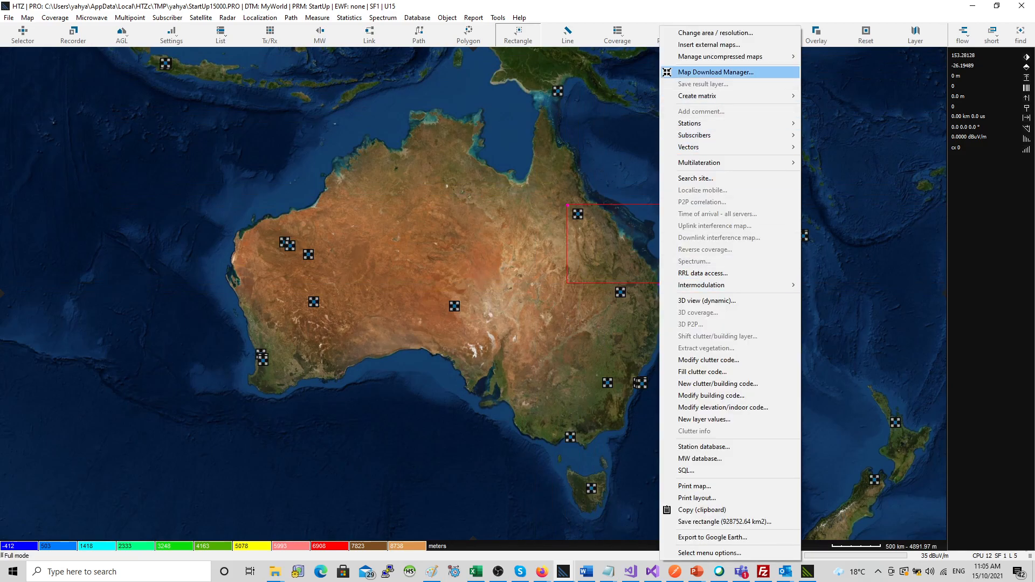
key("Return")
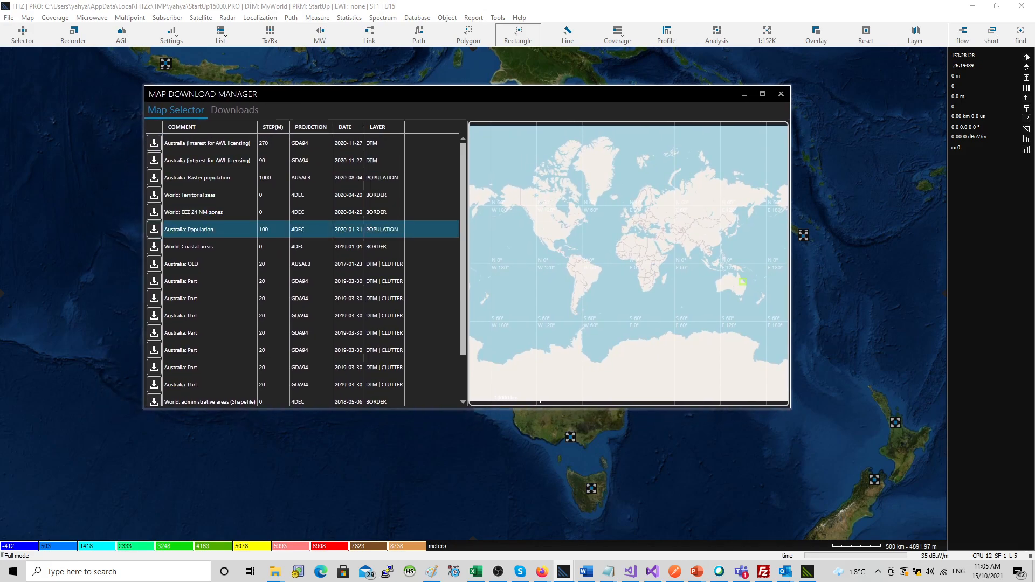
Select the Australia: QLD 20 m AUSALB map, view the Downloads settings and copy the destination directory path.
left_click(184, 263)
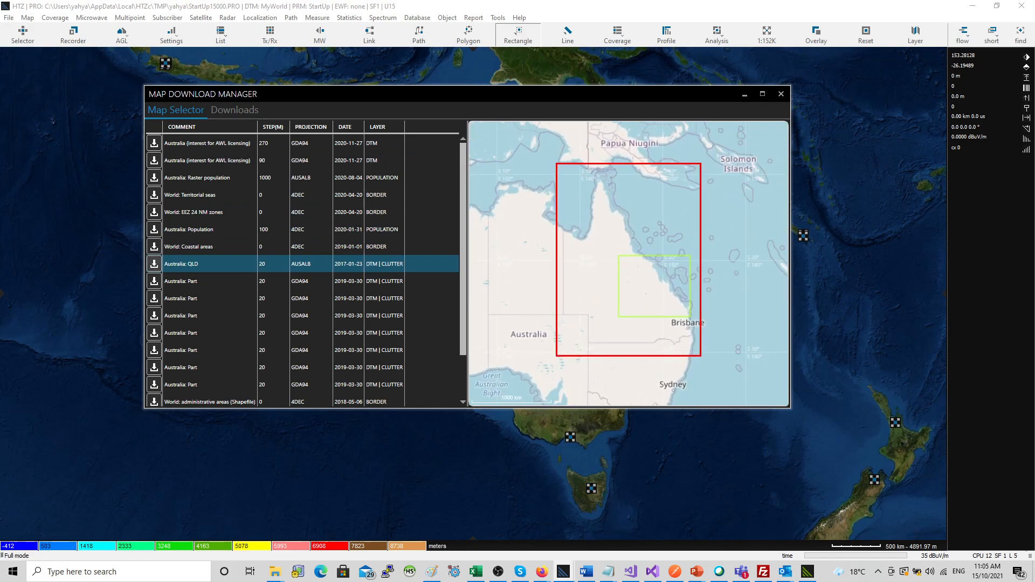
left_click(154, 264)
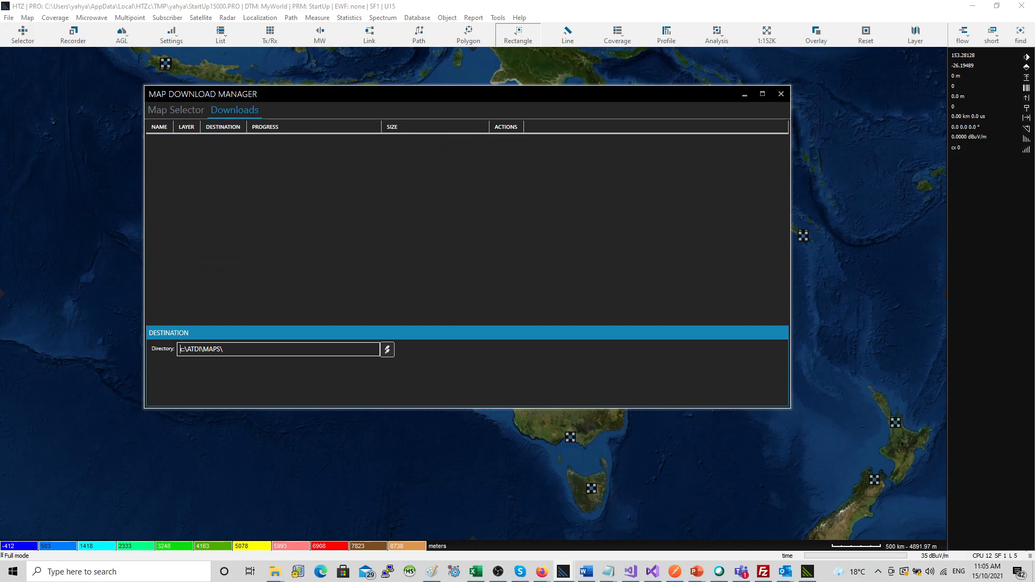
key("ctrl+a")
key("ctrl+c")
Switch to the wordpress File Explorer window and go to the copied path c:\ATDI\MAPS\.
left_click(275, 571)
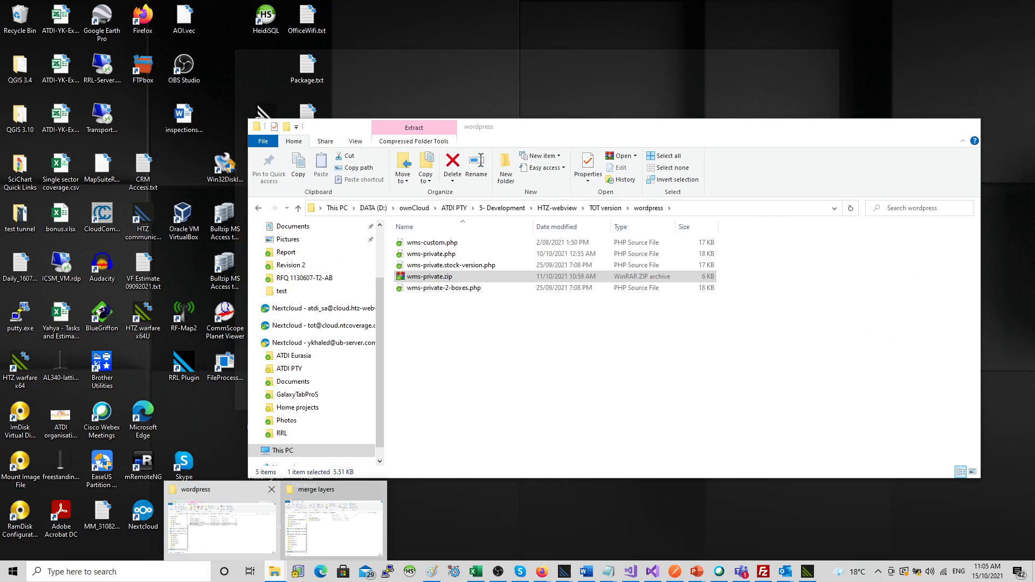
left_click(220, 517)
key("alt+d")
key("ctrl+v")
key("Return")
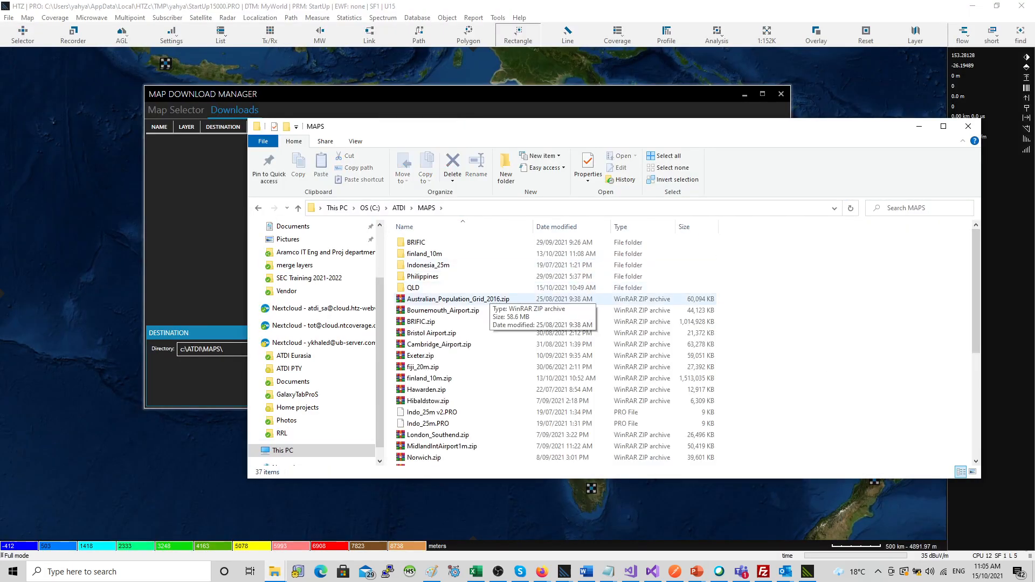
Locate the QLD folder and the QLD.zip archive in the MAPS folder.
left_click(426, 288)
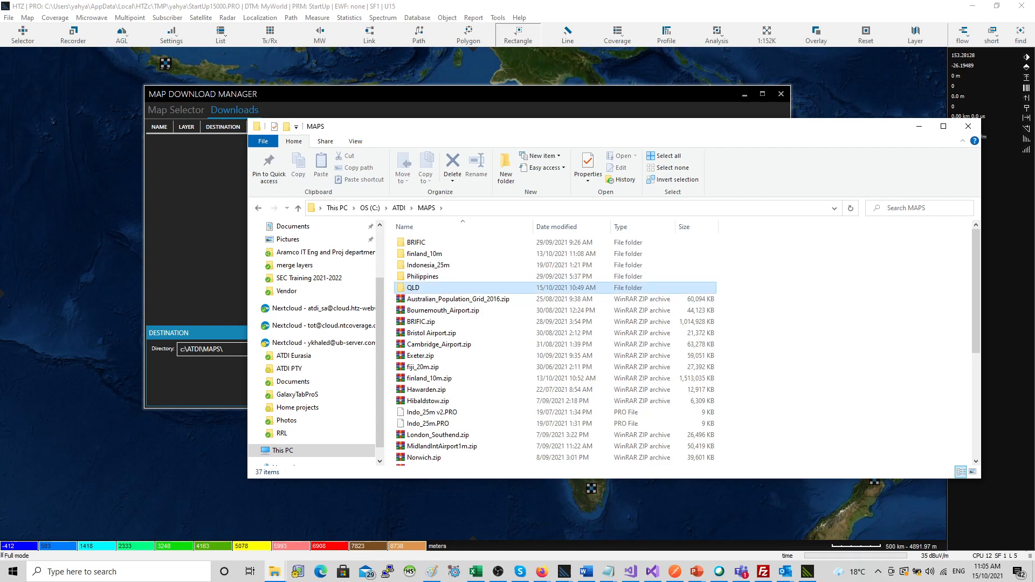
key("q")
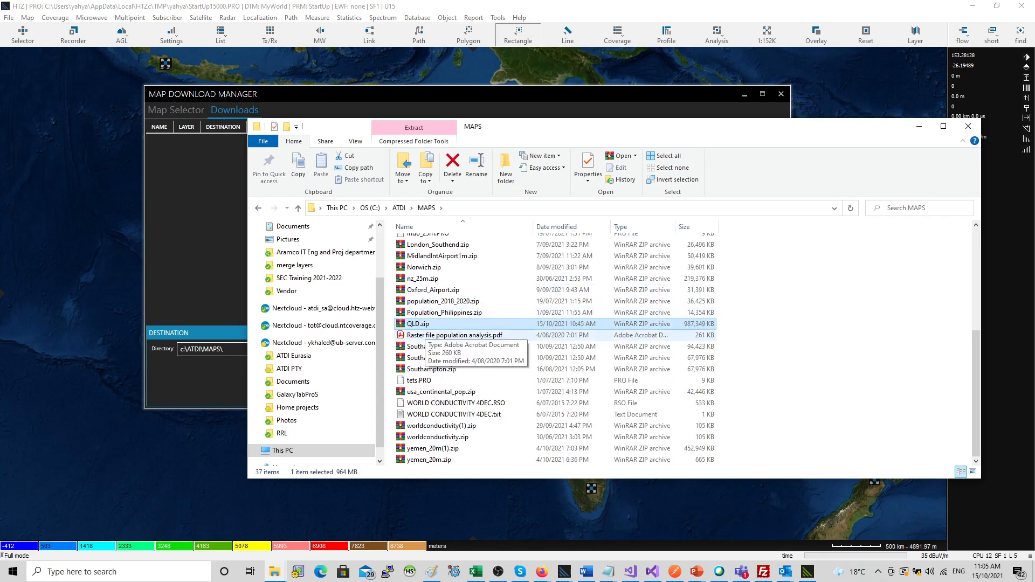
key("Up")
key("Up")
key("Up")
key("Up")
key("Up")
key("Up")
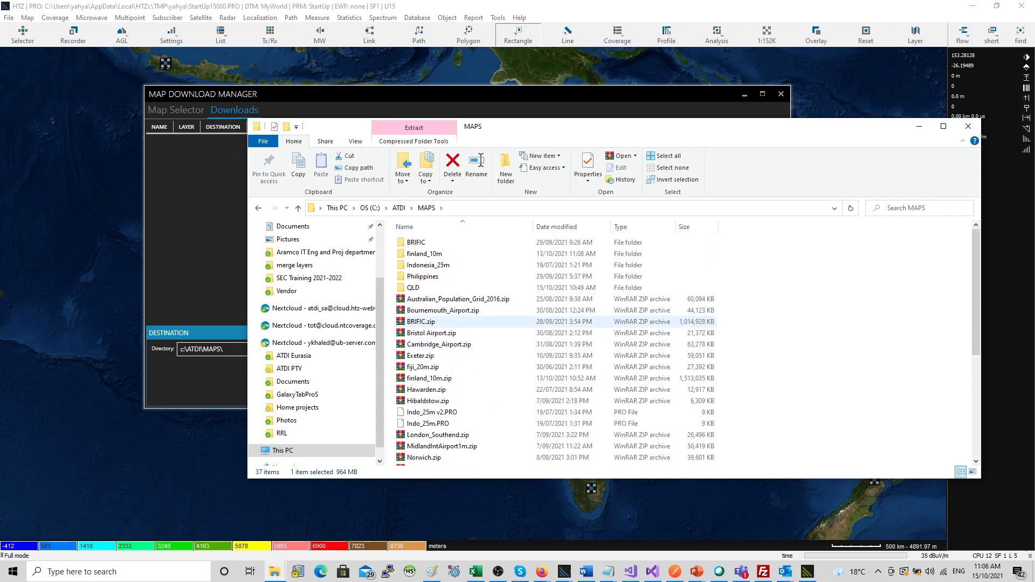
Open the QLD folder in MAPS and the nested QLD folder inside it.
key("Return")
key("Down")
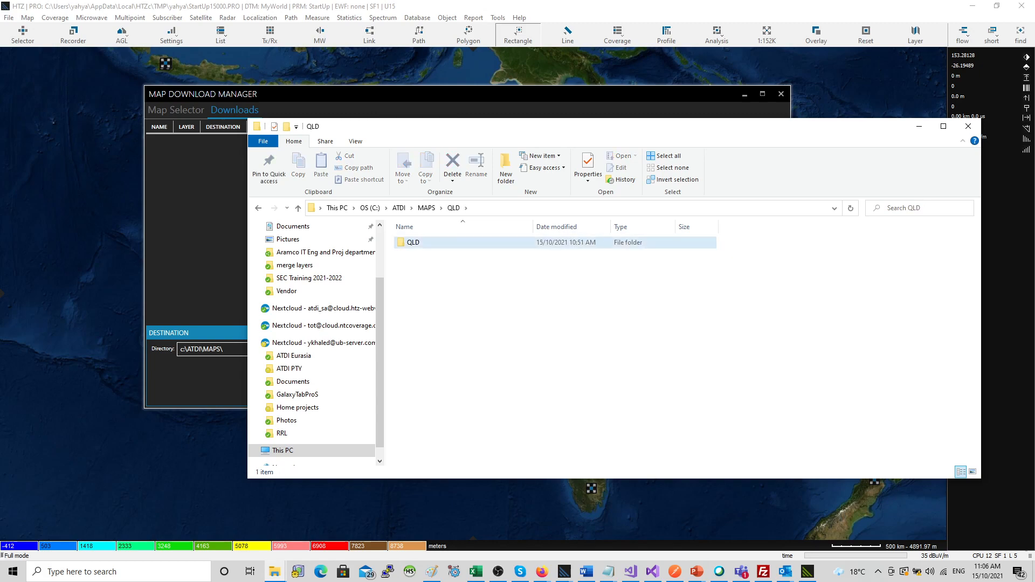
key("Return")
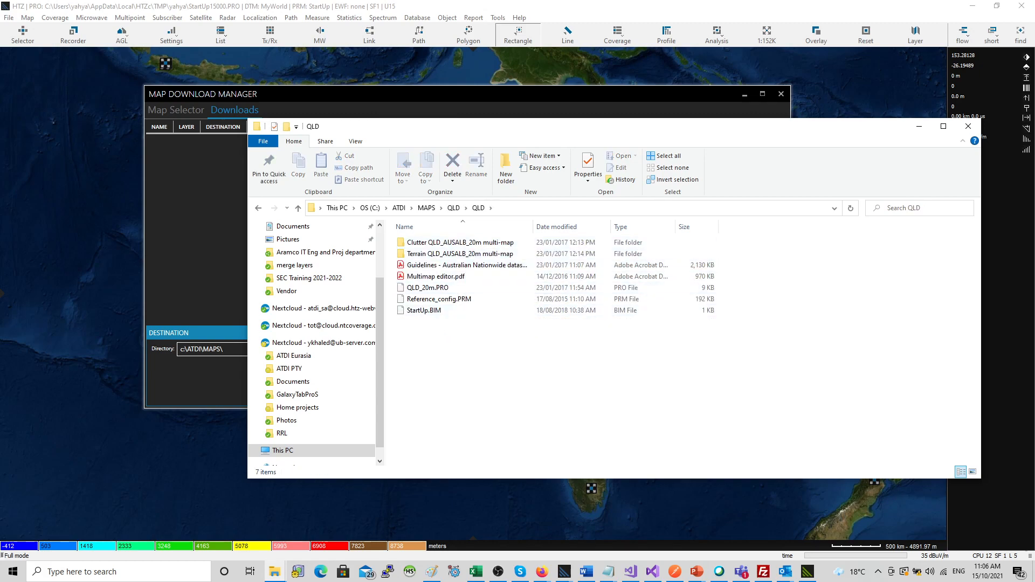
Highlight the QLD folder's contents except StartUp.BIM, clear the selection and select the folder's path.
key("ctrl+a")
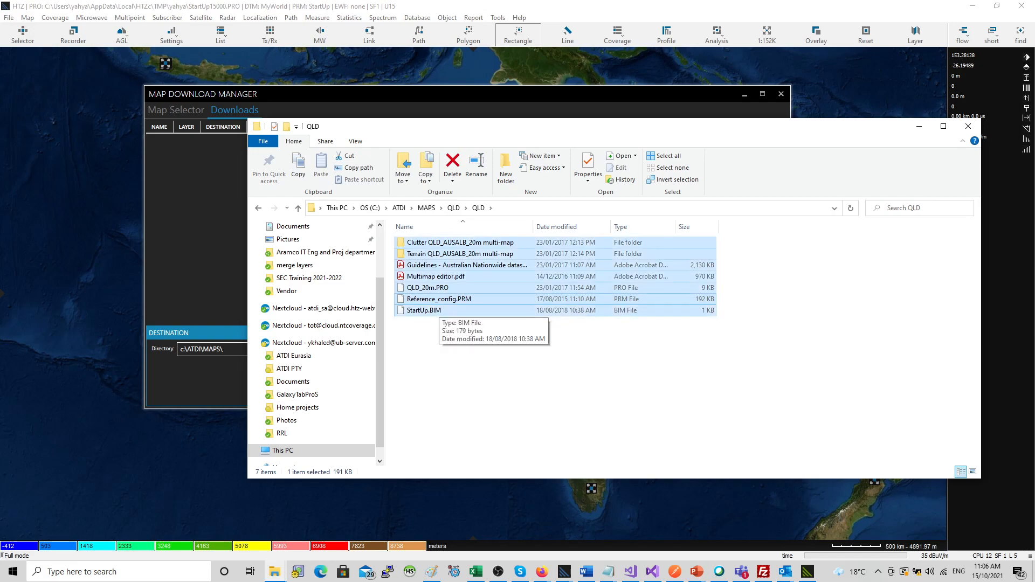
left_click(426, 311, "ctrl")
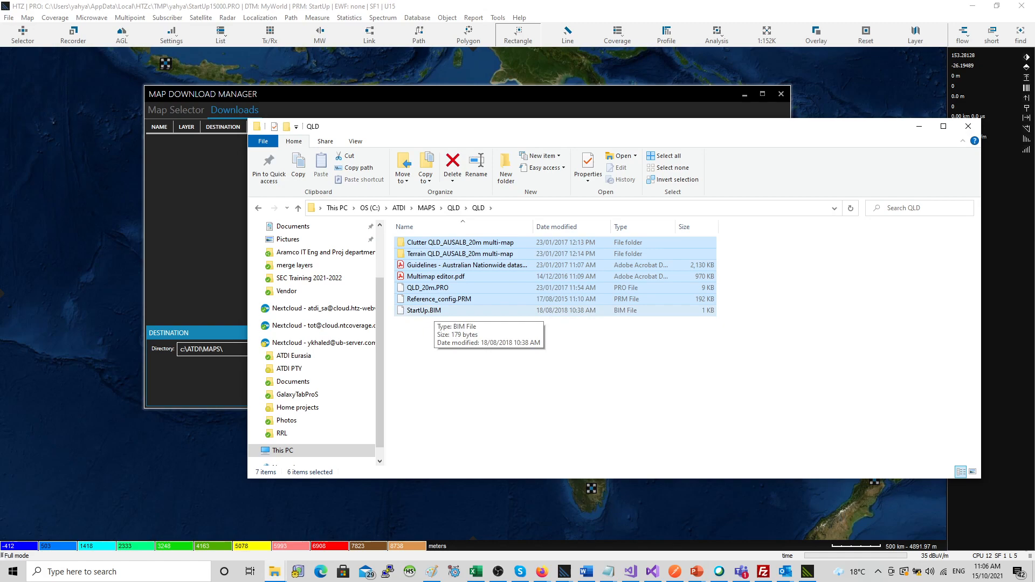
left_click(556, 350)
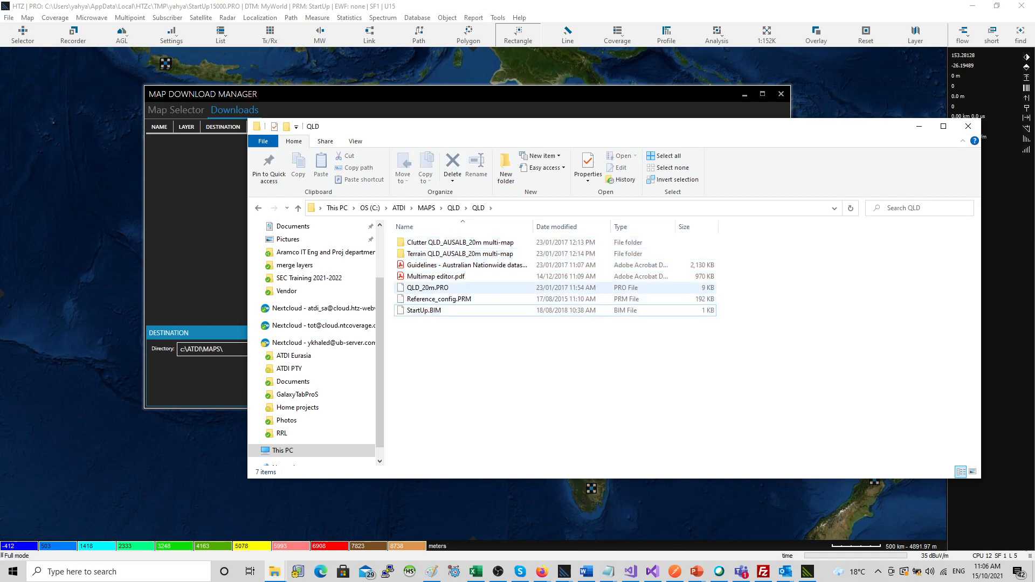
left_click(593, 208)
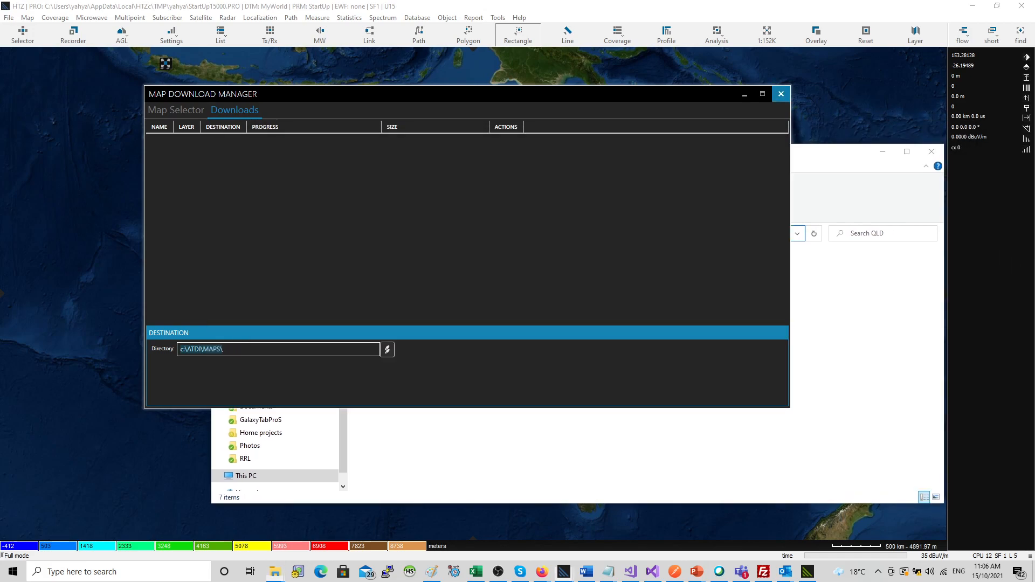
Close the Map Download Manager and load QLD_20m.PRO from C:\ATDI\MAPS\QLD\QLD into the Project manager.
left_click(780, 94)
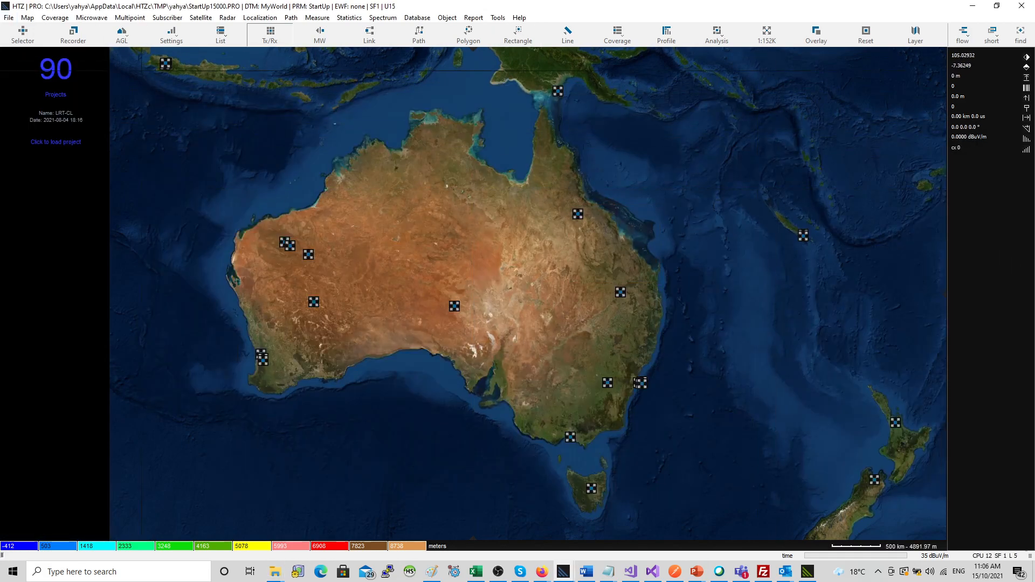
left_click(9, 18)
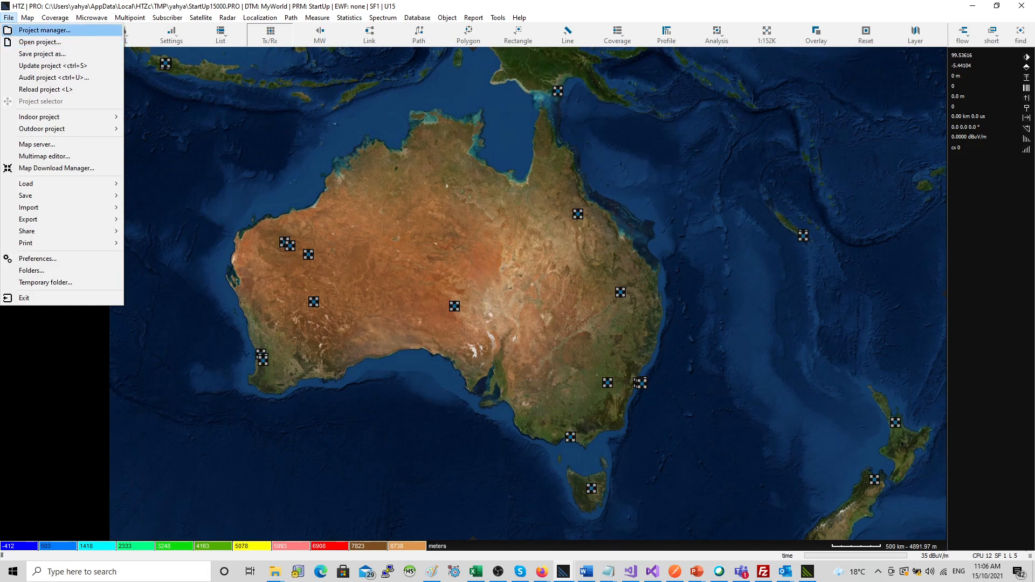
left_click(44, 29)
key("Return")
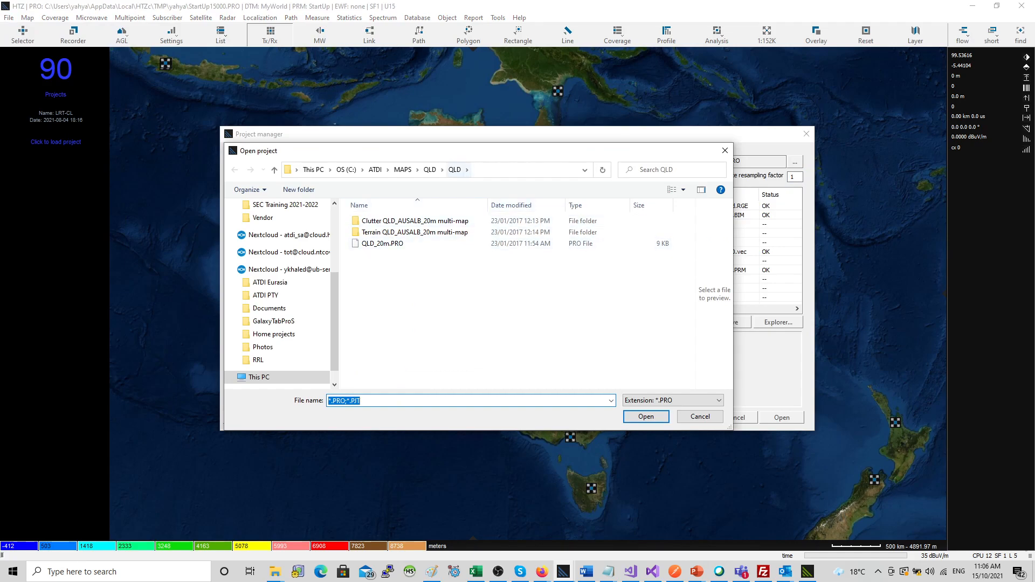
left_click(512, 170)
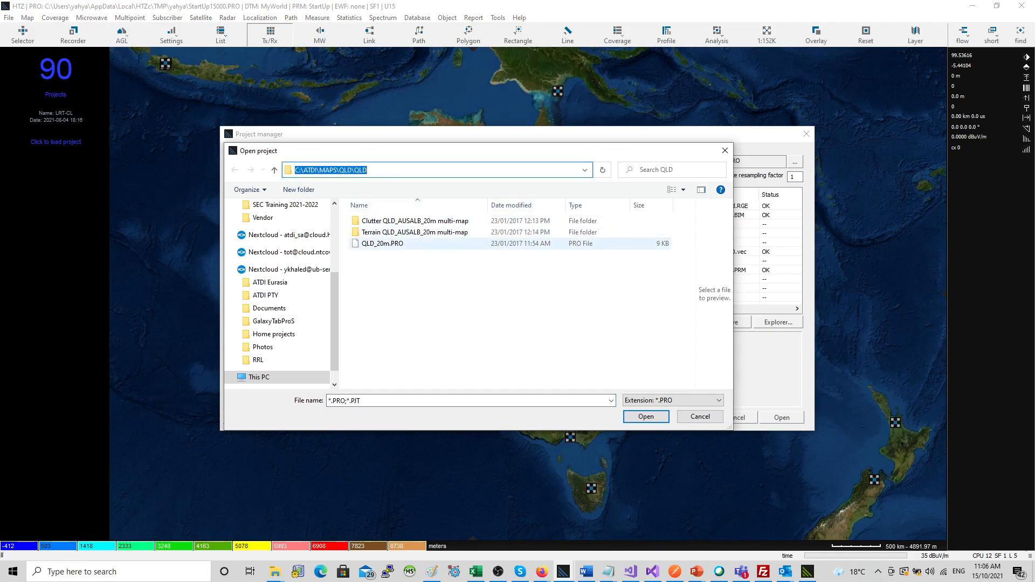
left_click(382, 243)
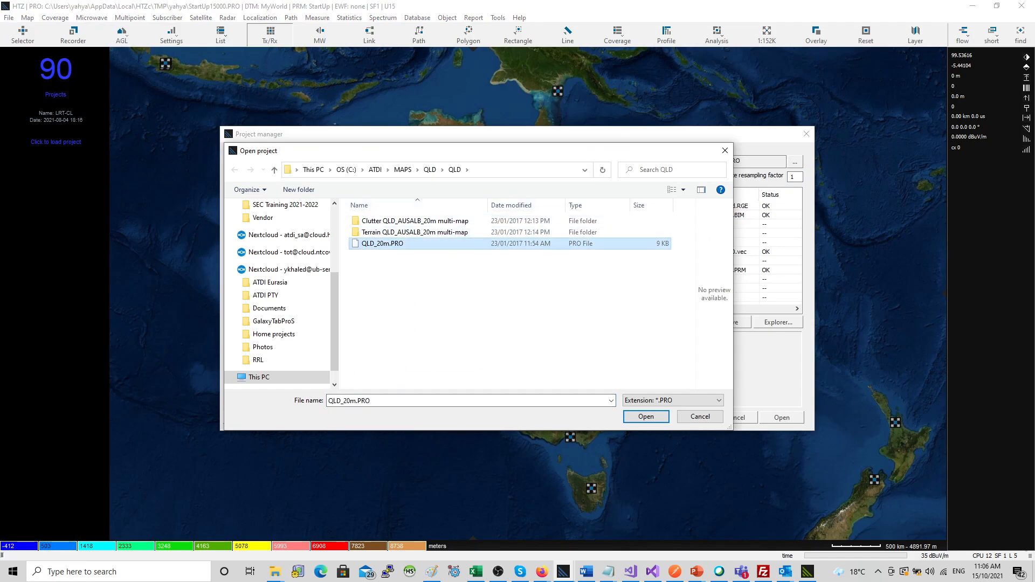
key("Return")
Remove the Vector layer (.VEC) file from the QLD_20m project content.
key("Tab")
key("Down")
key("Down")
key("Down")
key("Down")
key("Down")
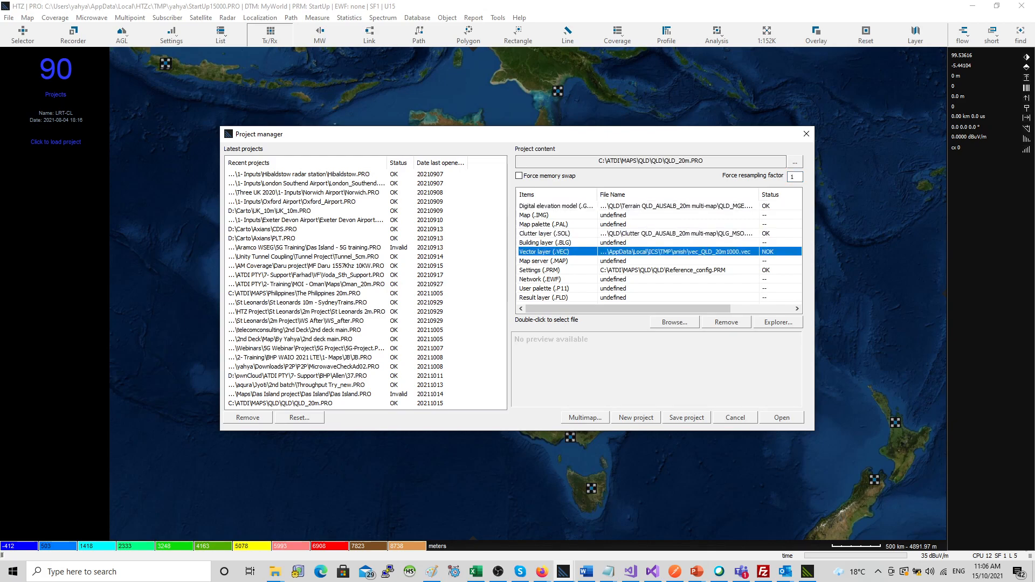
key("Delete")
Assign StartUp.BIM from the QLD folder as the project's Map (.IMG) file.
left_click(558, 270)
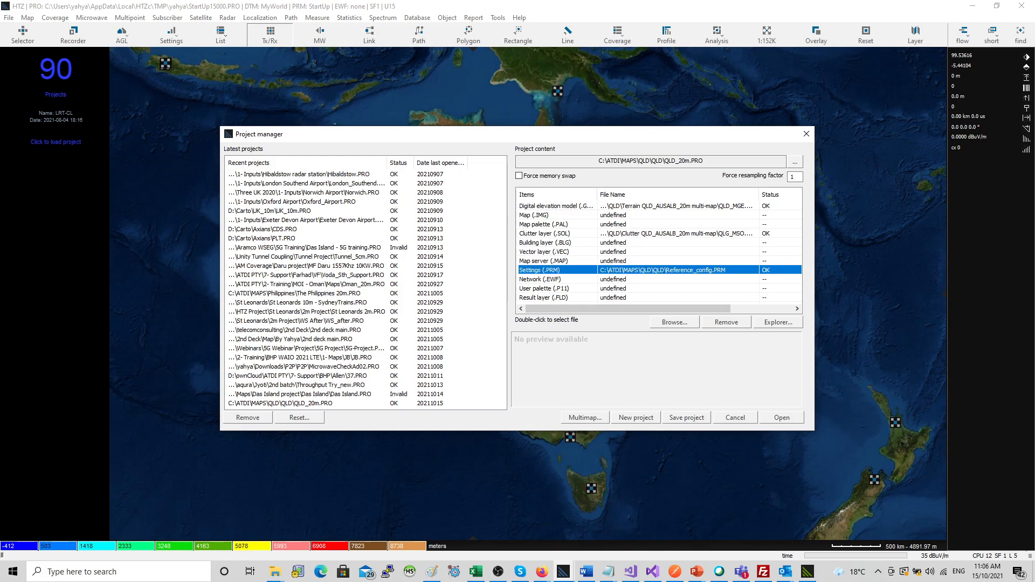
left_click(556, 206)
left_click(555, 215)
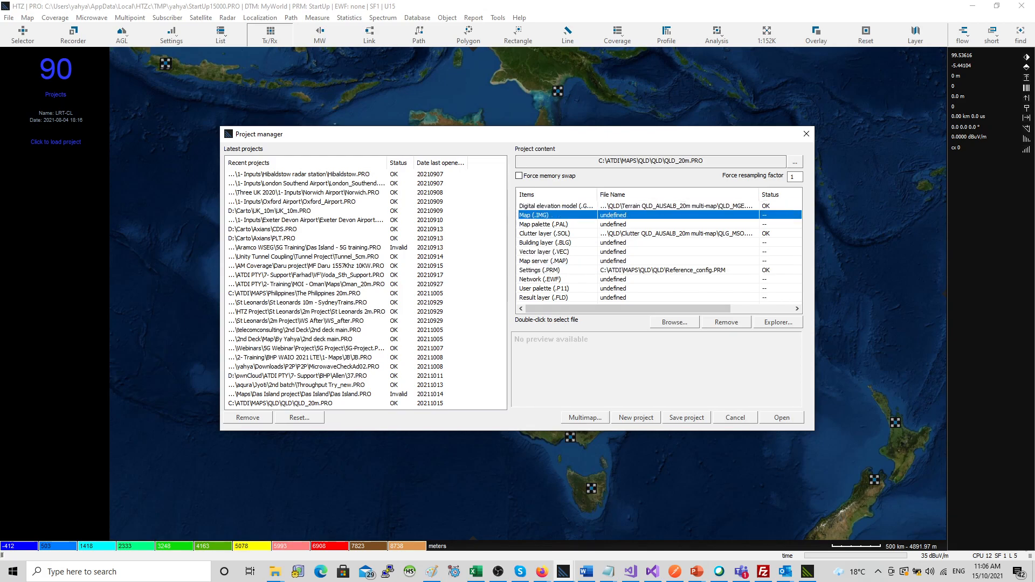
double_click(555, 215)
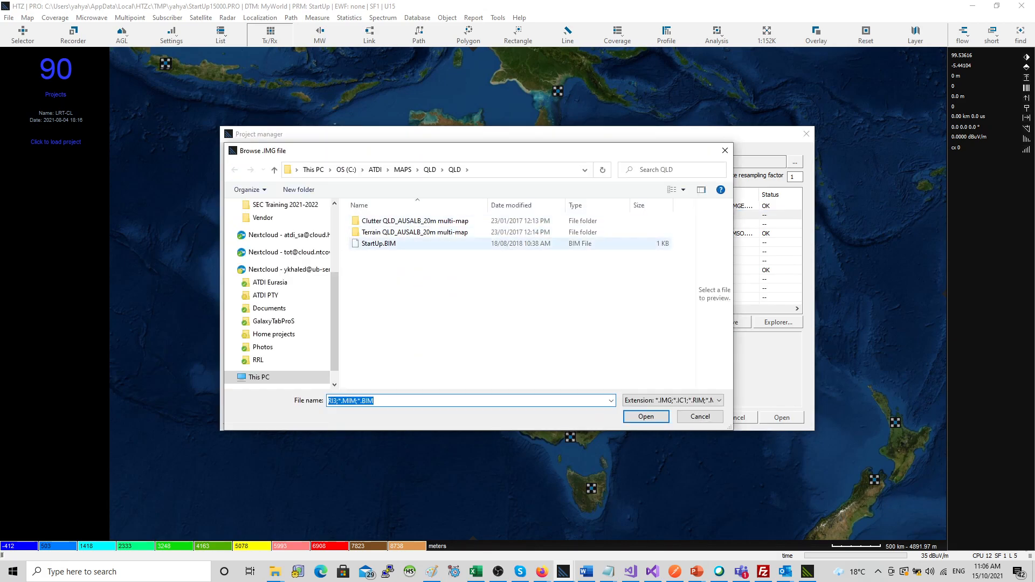
double_click(378, 244)
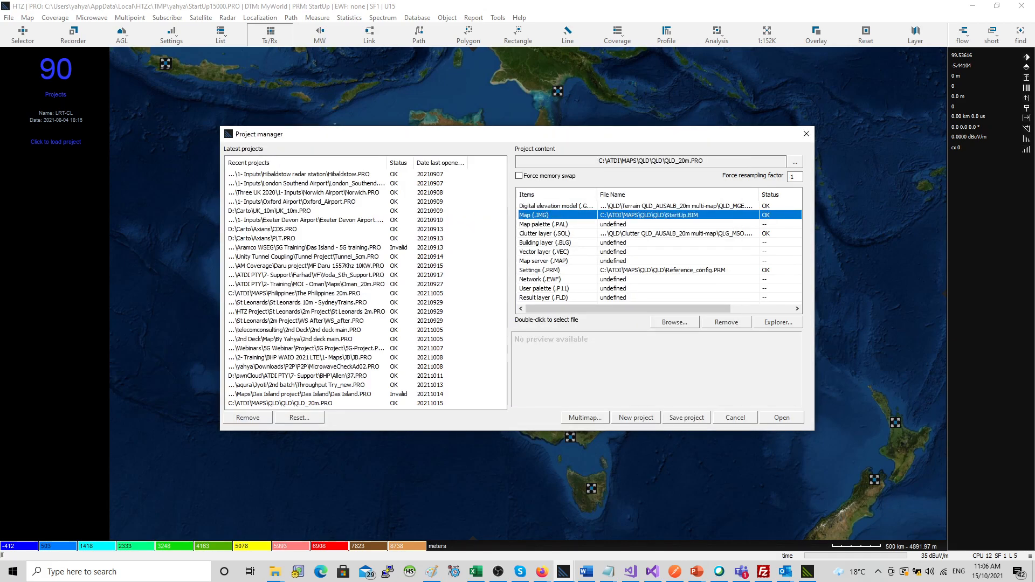
Save the QLD_20m project and open it to view the Queensland map.
left_click(686, 418)
left_click(480, 324)
key("Return")
left_click(781, 418)
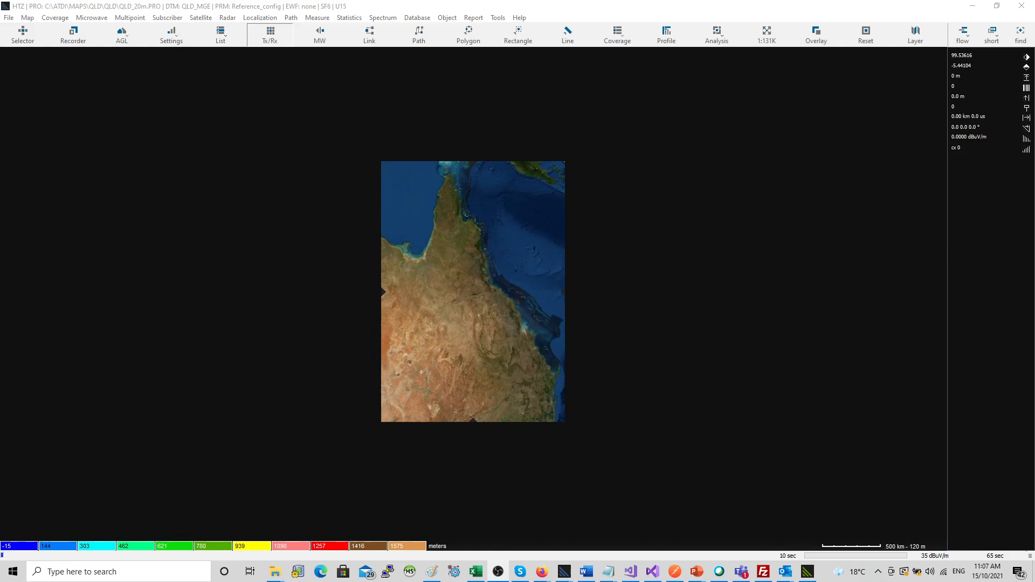
scroll(473, 356, "up", 1)
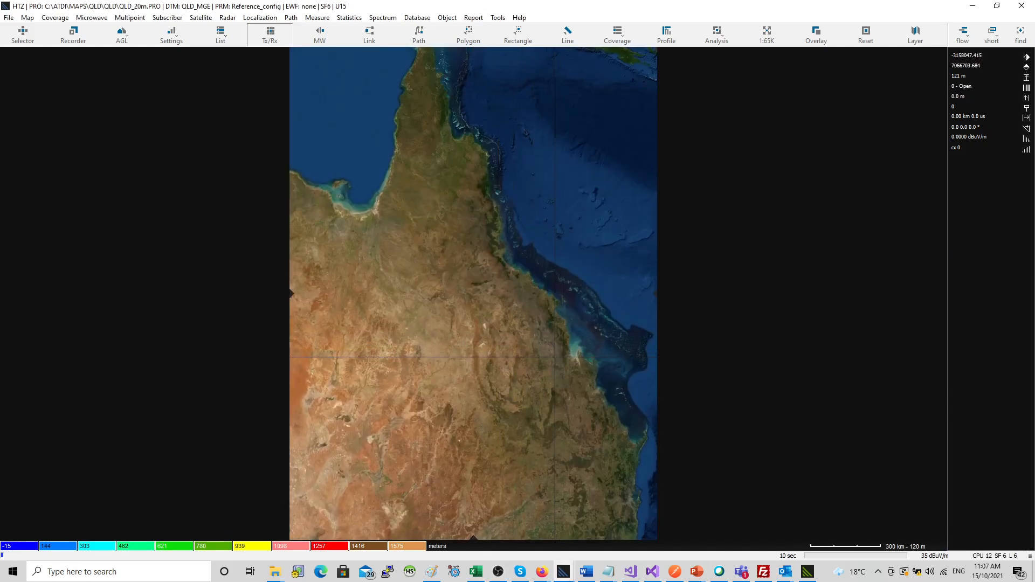
Switch to File Explorer, bring up the merge layers folder window and close the QLD folder window.
key("alt+Tab")
key("alt+Tab")
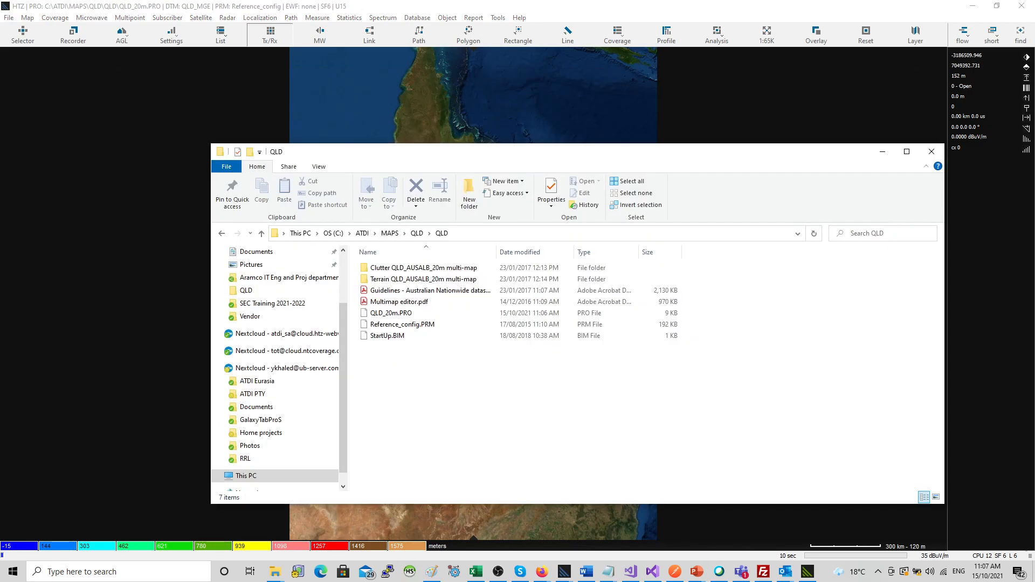
left_click_drag(485, 151, 823, 92)
key("alt+Tab")
key("alt+Tab")
key("alt+Tab")
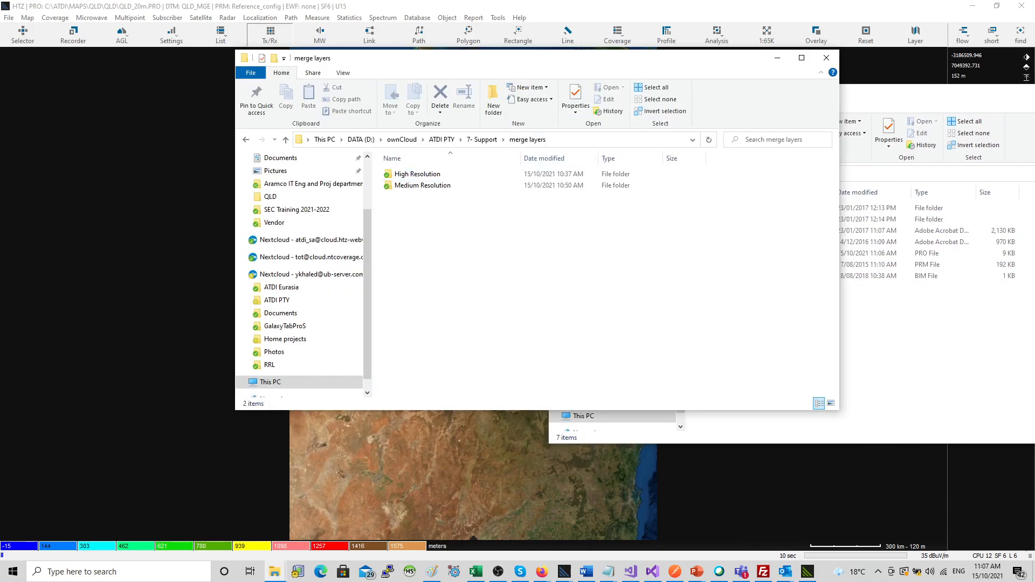
left_click_drag(889, 94, 782, 121)
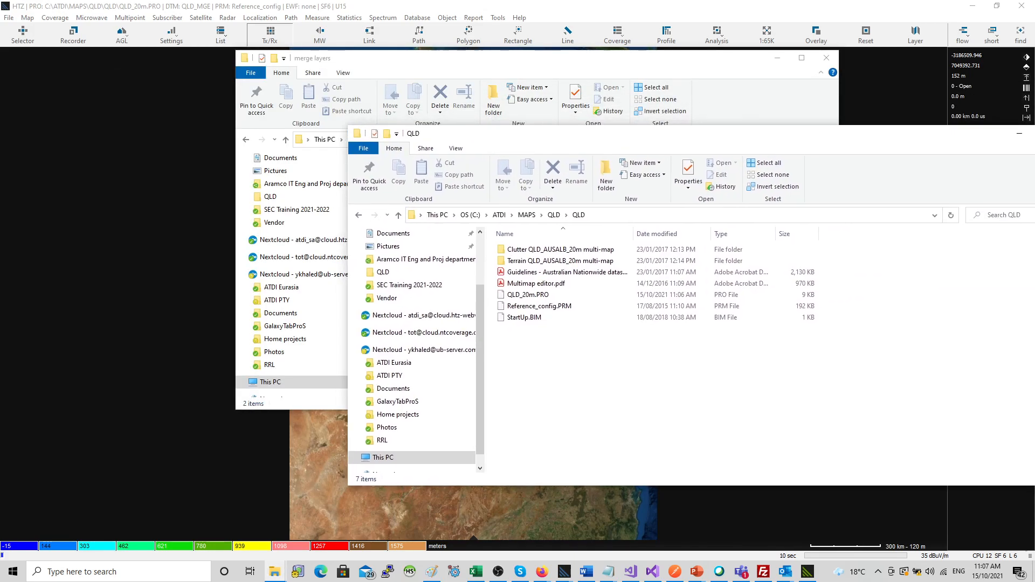
key("alt+F4")
Open the High Resolution folder beside the map and insert SMALLER_AREA_GDA94_10m.GEO into the HTZ map to locate its area.
left_click_drag(378, 57, 702, 71)
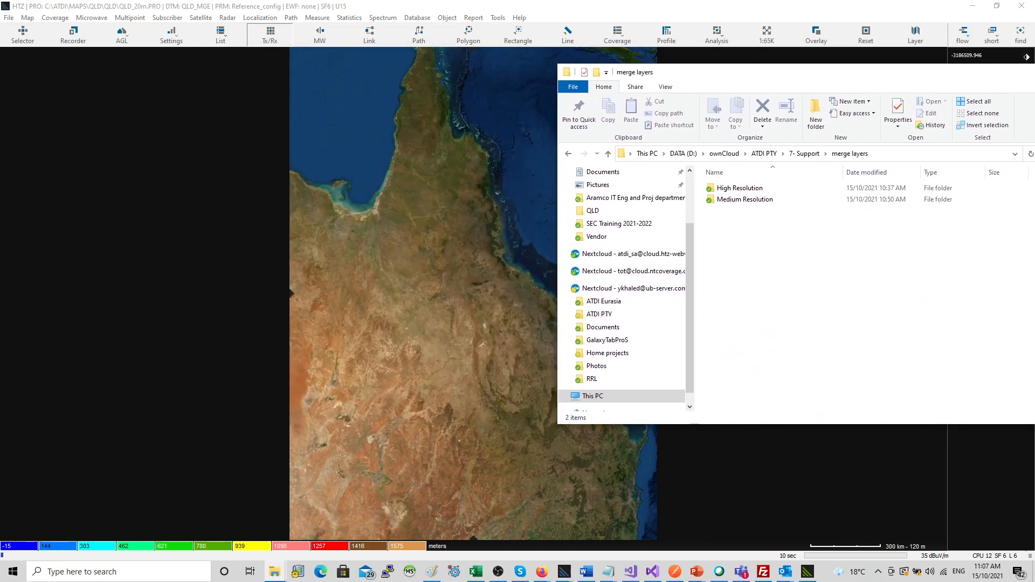
double_click(743, 187)
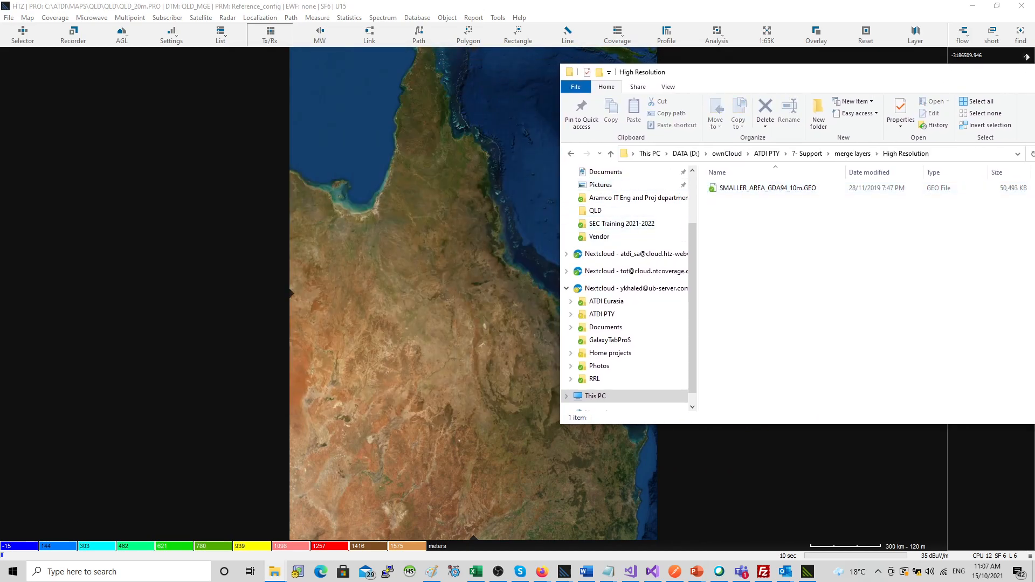
left_click_drag(703, 72, 797, 58)
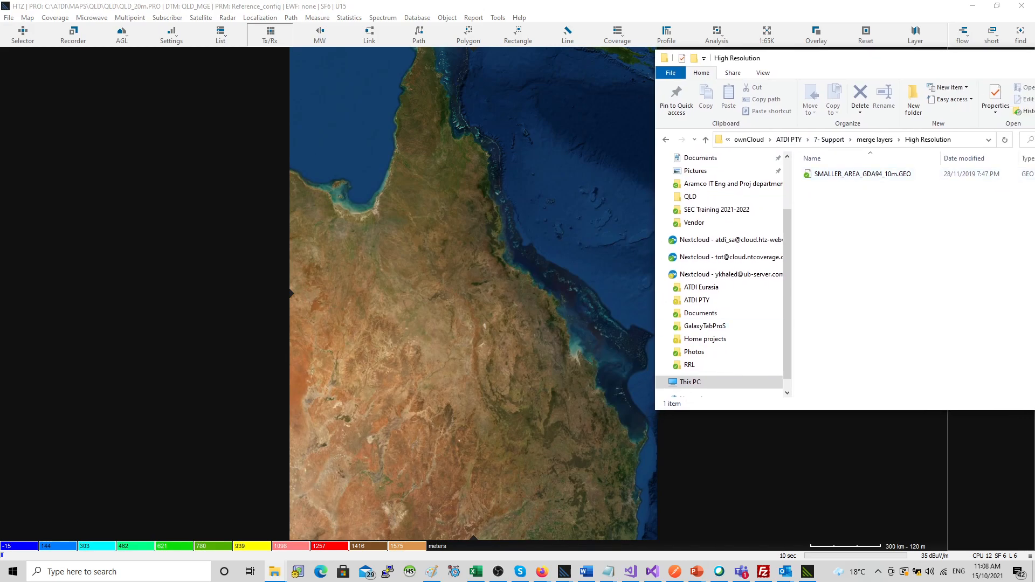
left_click(863, 174)
left_click_drag(863, 174, 717, 210)
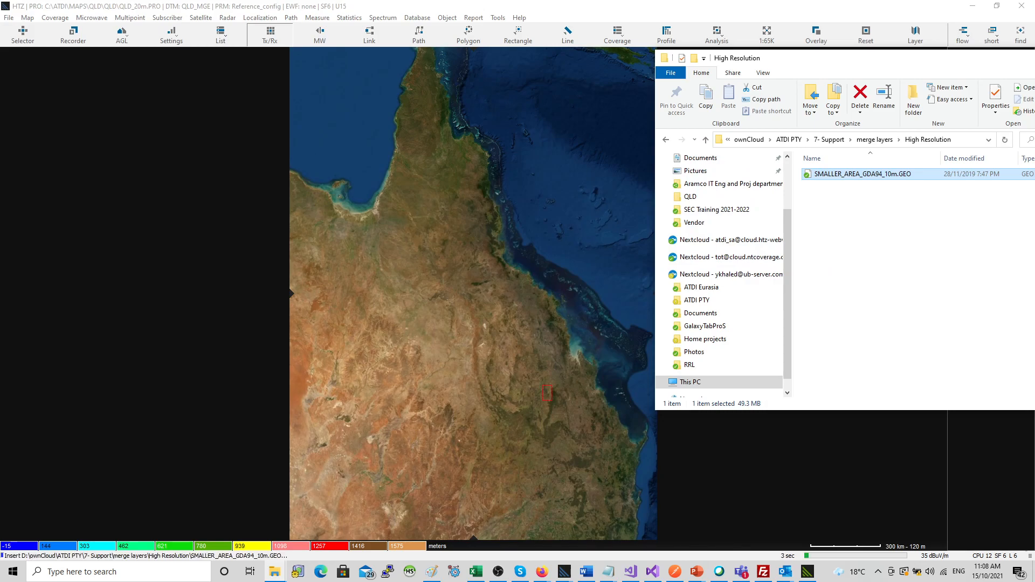
Select a rectangle of about 10,576 km² on the map around the location of the high-resolution area.
left_click(518, 35)
left_click_drag(521, 369, 585, 425)
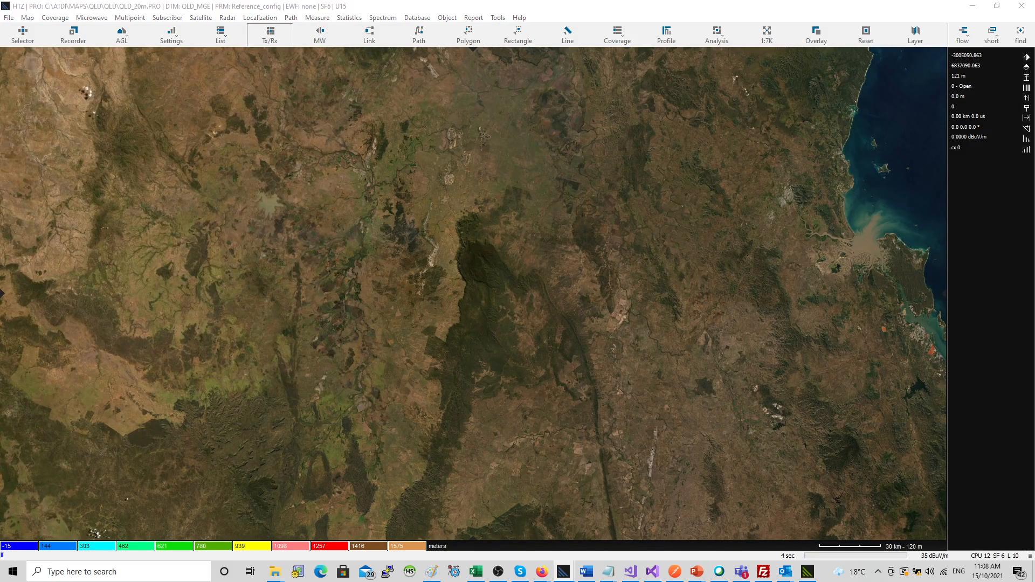
key("alt+Tab")
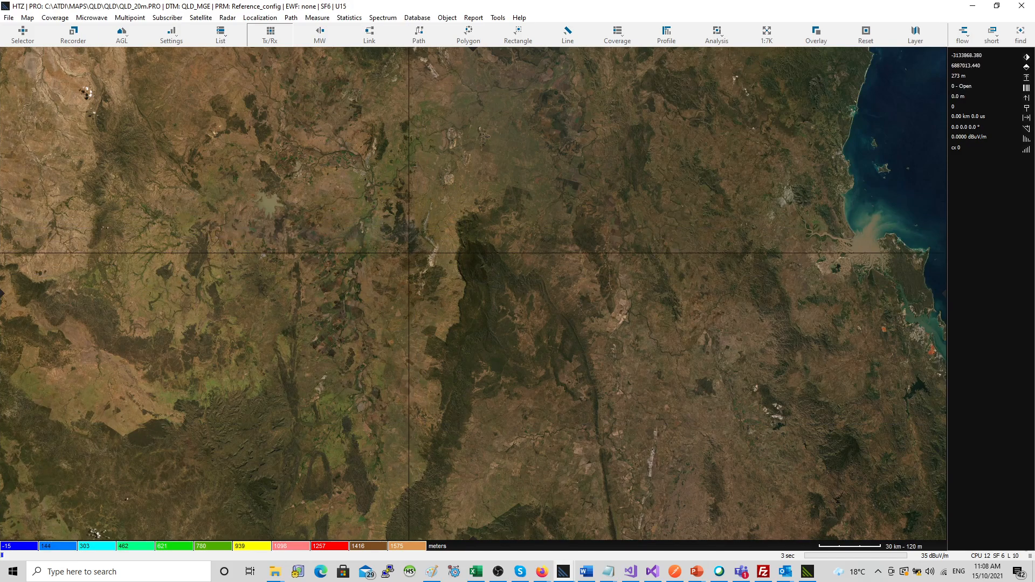
left_click(521, 36)
left_click(588, 54)
left_click_drag(230, 91, 528, 369)
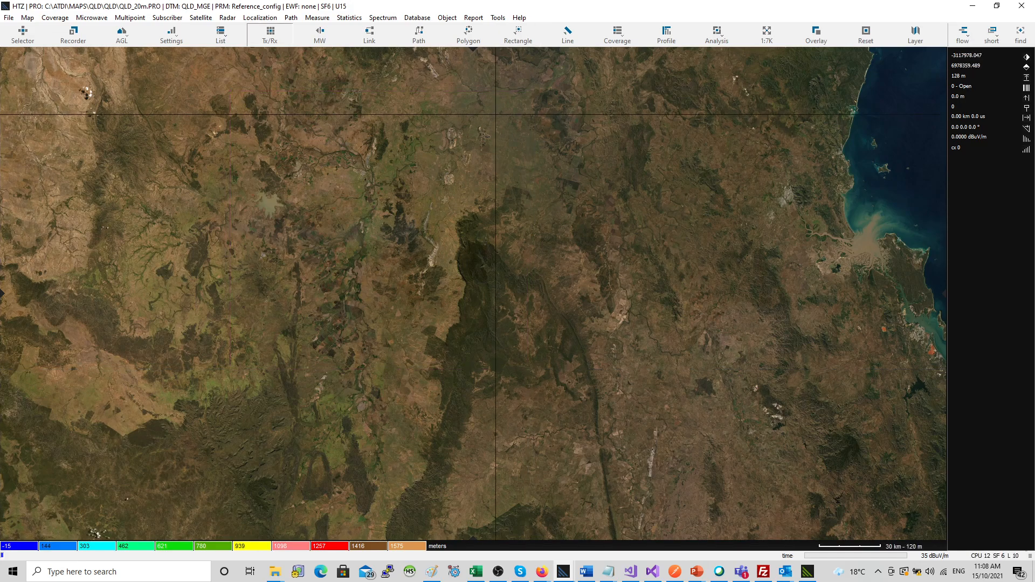
left_click(620, 36)
left_click(572, 56)
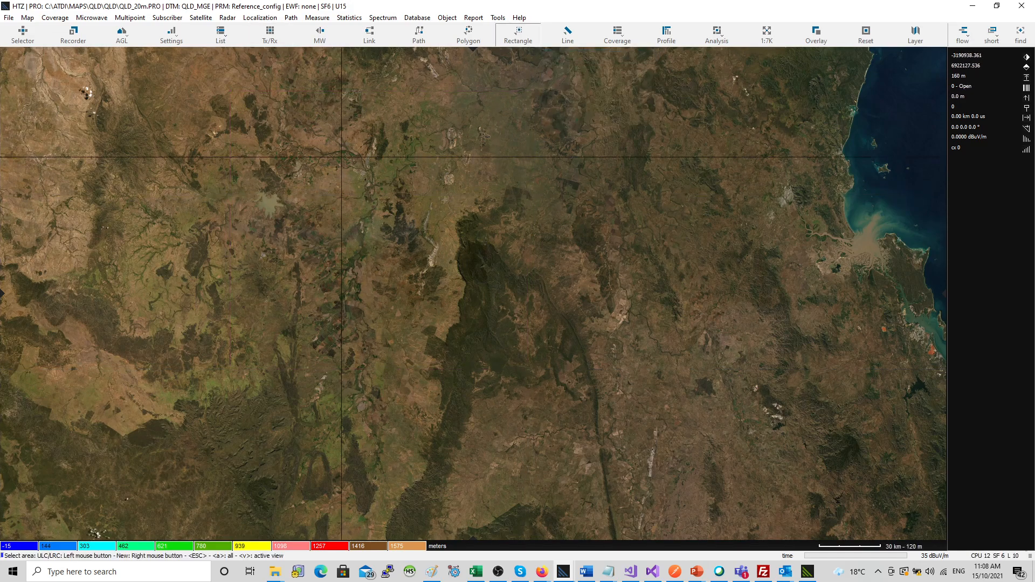
left_click_drag(483, 319, 553, 382)
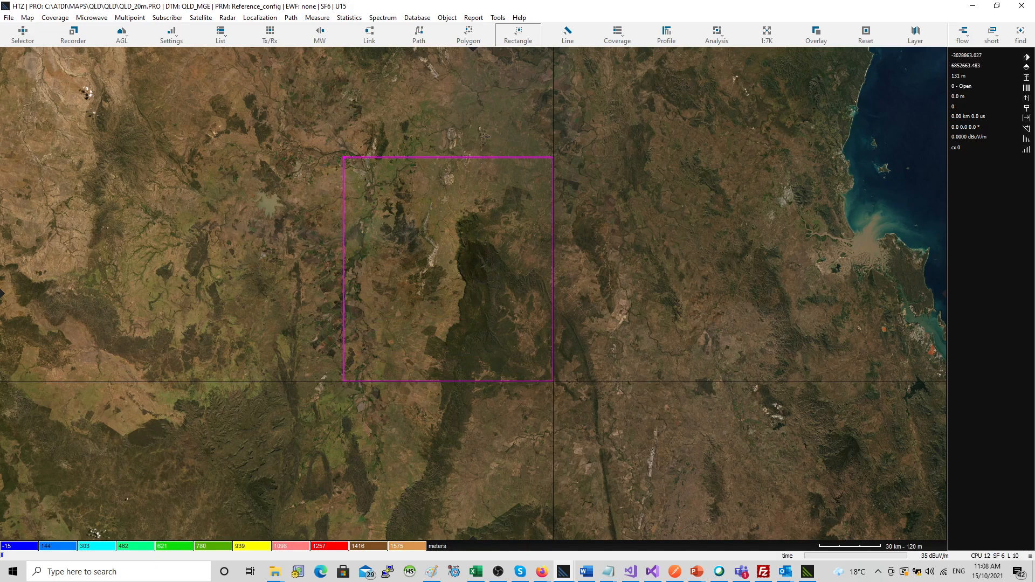
left_click_drag(553, 382, 553, 381)
Change the map area to the selected rectangle and load it at sampling factor 1.
right_click(554, 382)
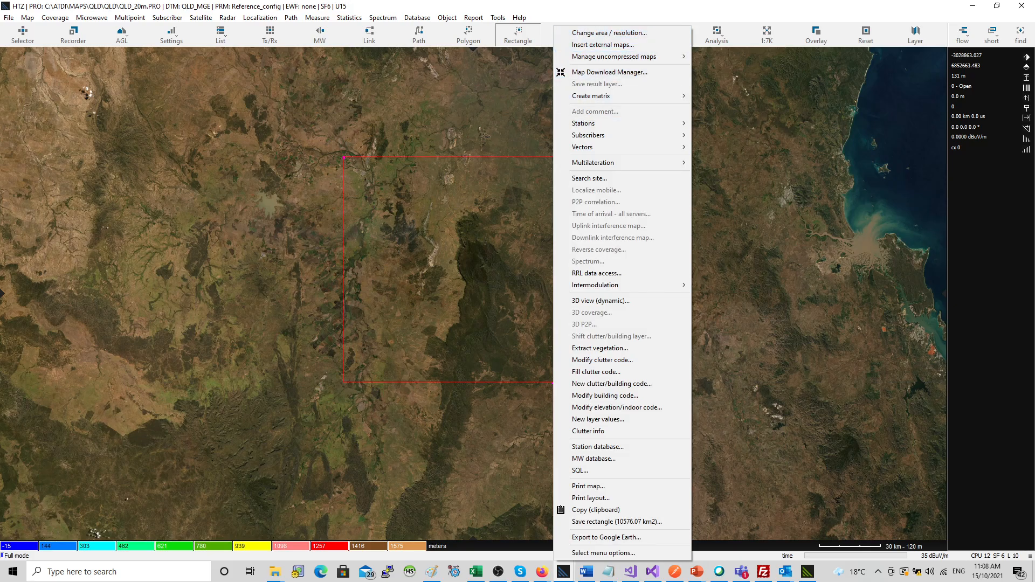
mouse_move(620, 95)
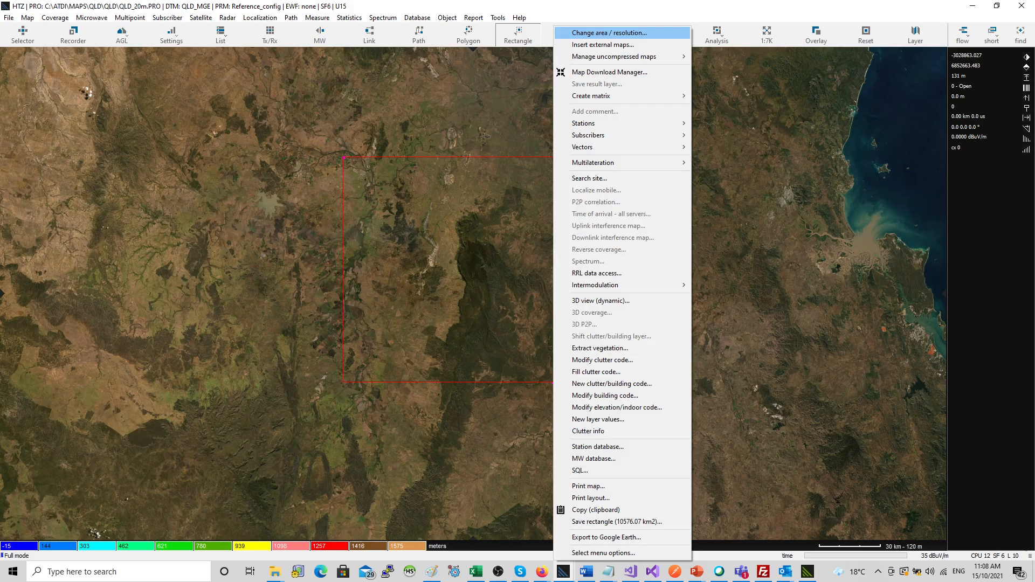
key("Return")
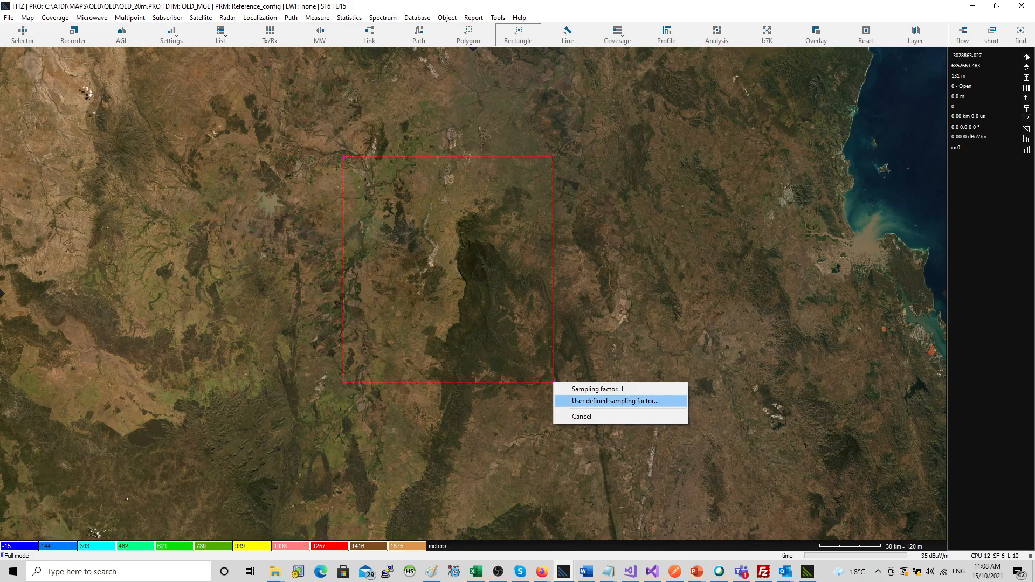
key("Return")
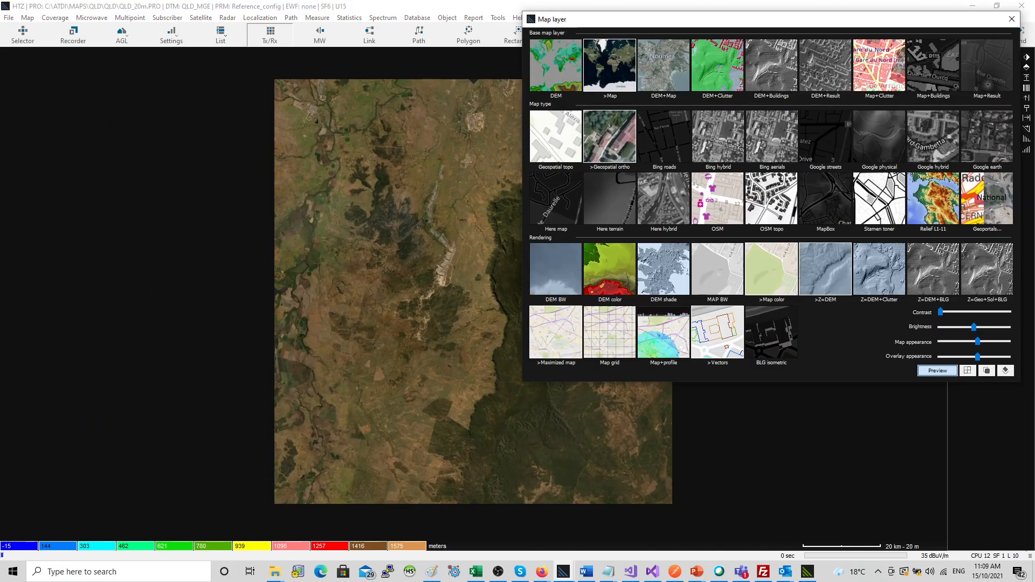
Display the DEM as the base map layer with DEM shade rendering and view the whole loaded area.
left_click(555, 65)
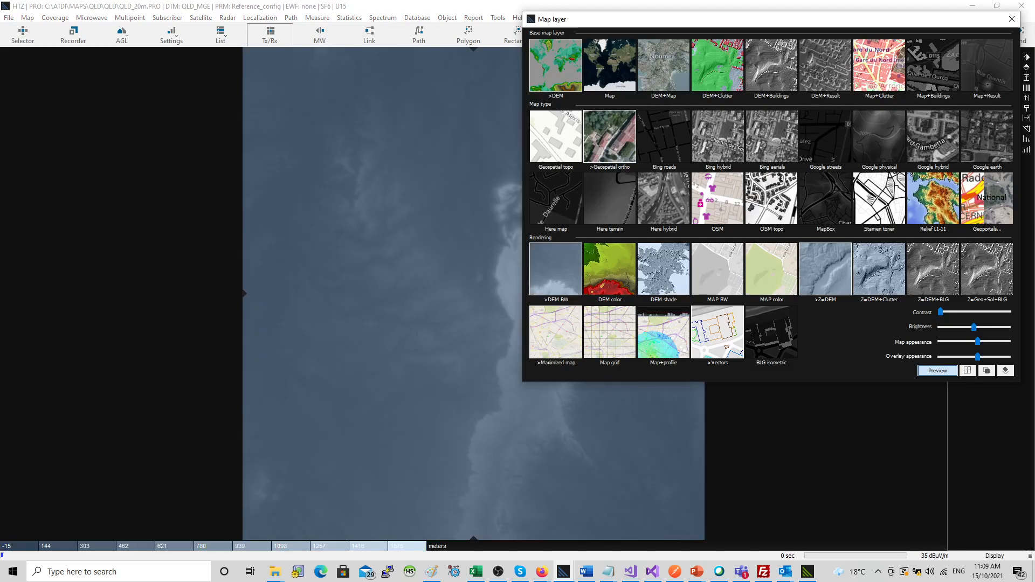
left_click(609, 268)
left_click(663, 269)
key("Escape")
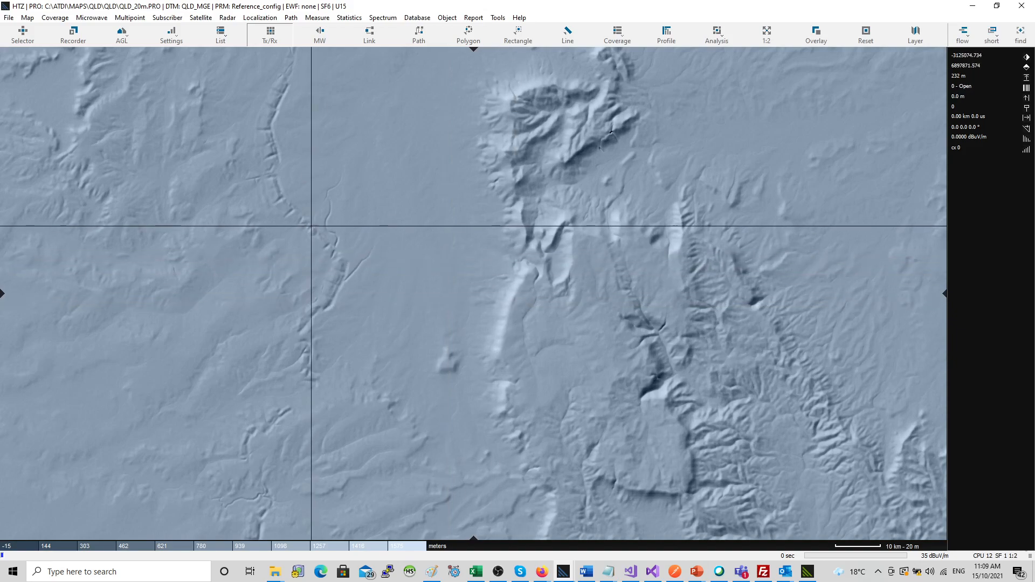
left_click_drag(15, 298, 38, 252)
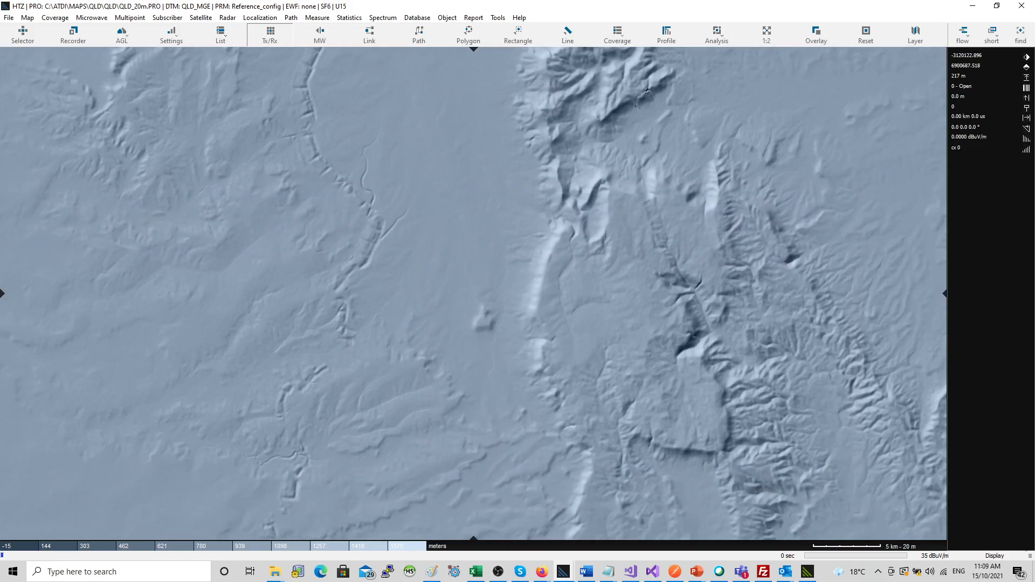
scroll(468, 224, "down", 1)
left_click_drag(531, 312, 511, 242)
scroll(511, 241, "down", 1)
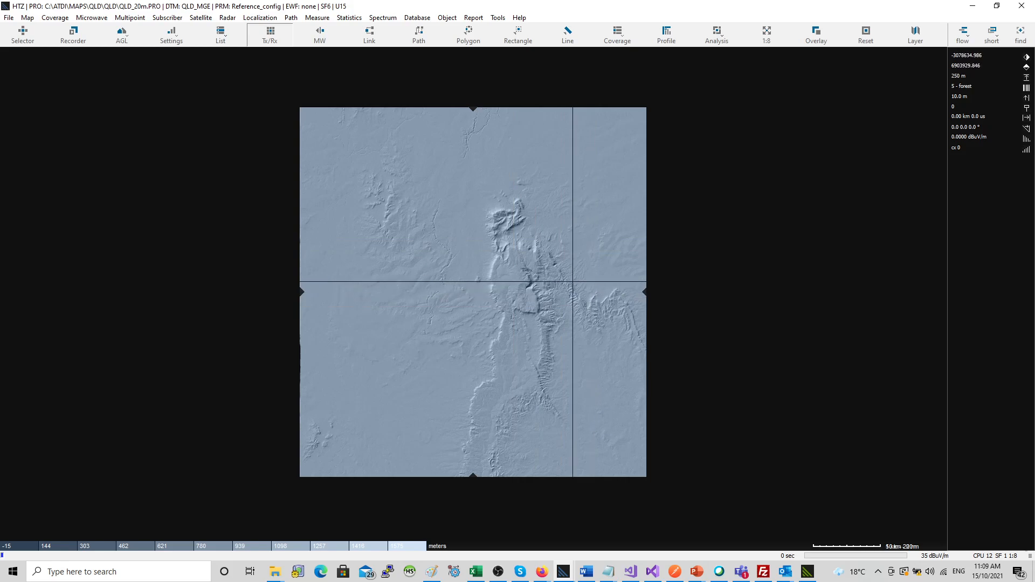
Select the entire loaded map area as the working rectangle.
key("alt+Tab")
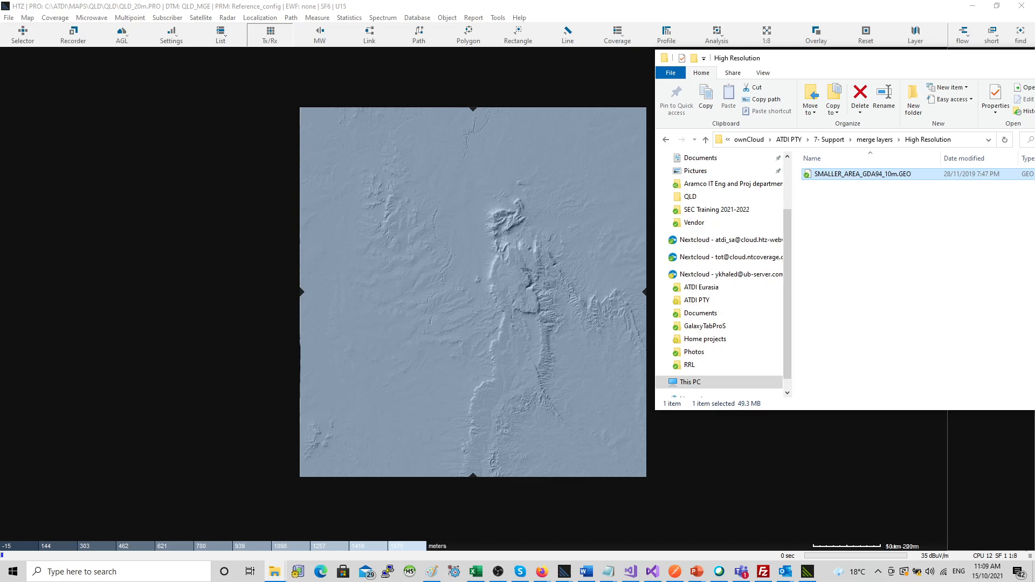
key("alt+Tab")
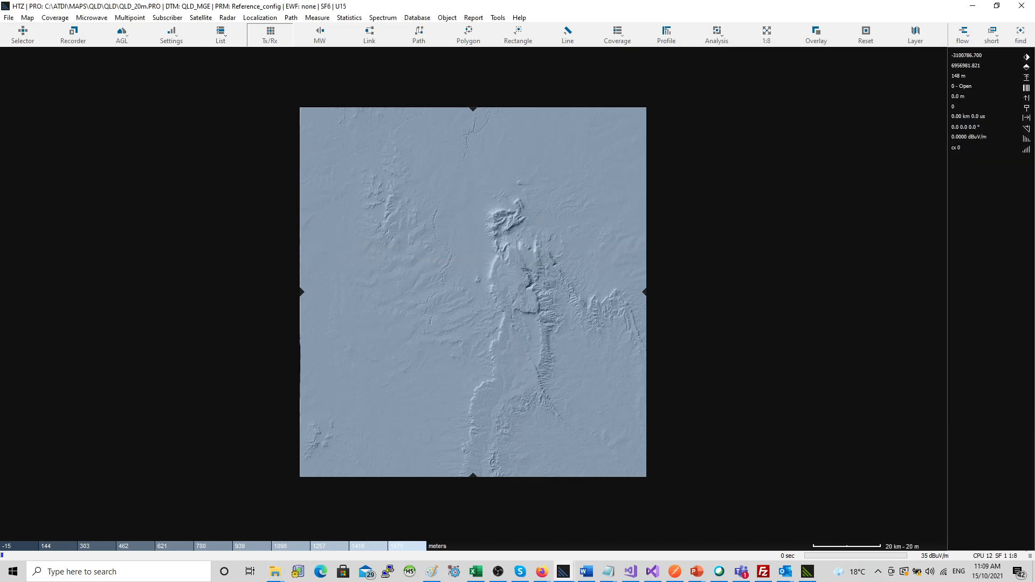
left_click(469, 34)
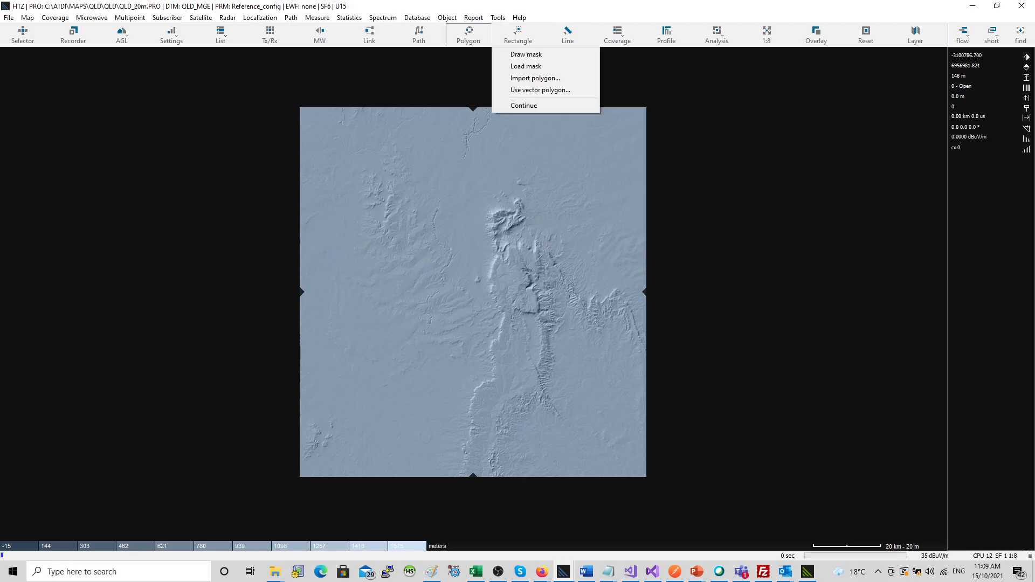
left_click(518, 33)
left_click(518, 33)
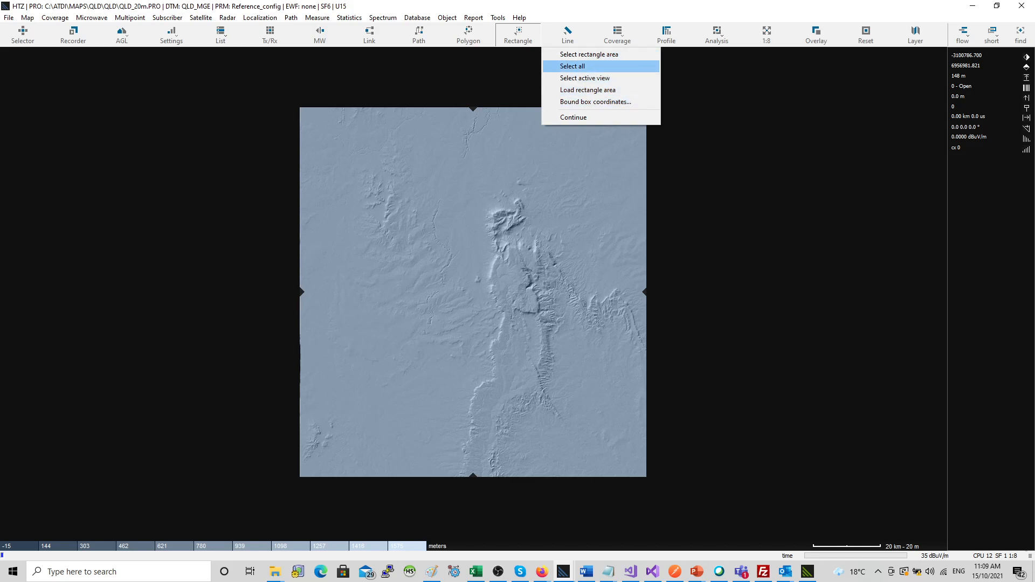
left_click(572, 66)
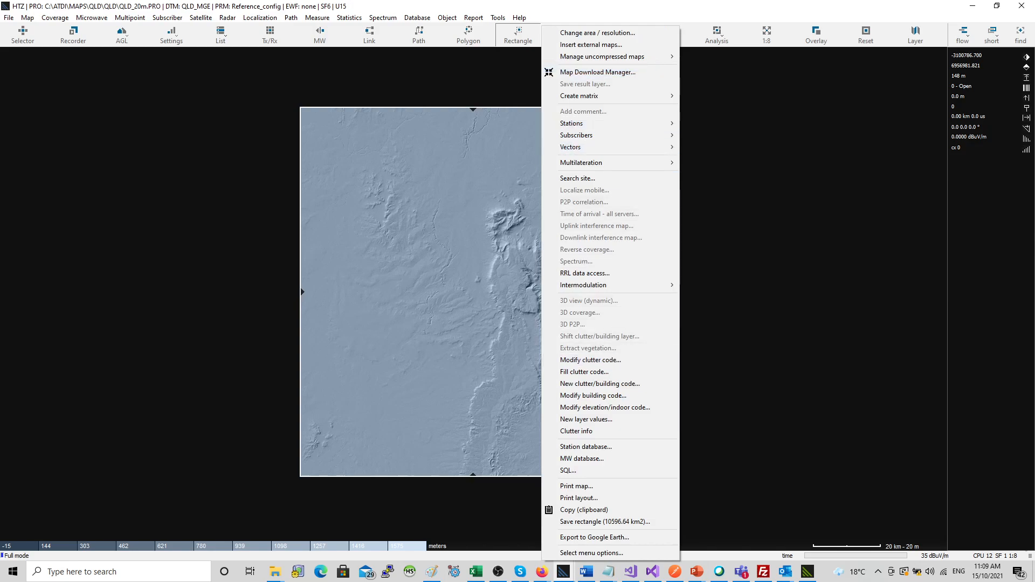
Create a blank matrix from the selection with a 10 m step and coordinate code GDA94.
mouse_move(593, 95)
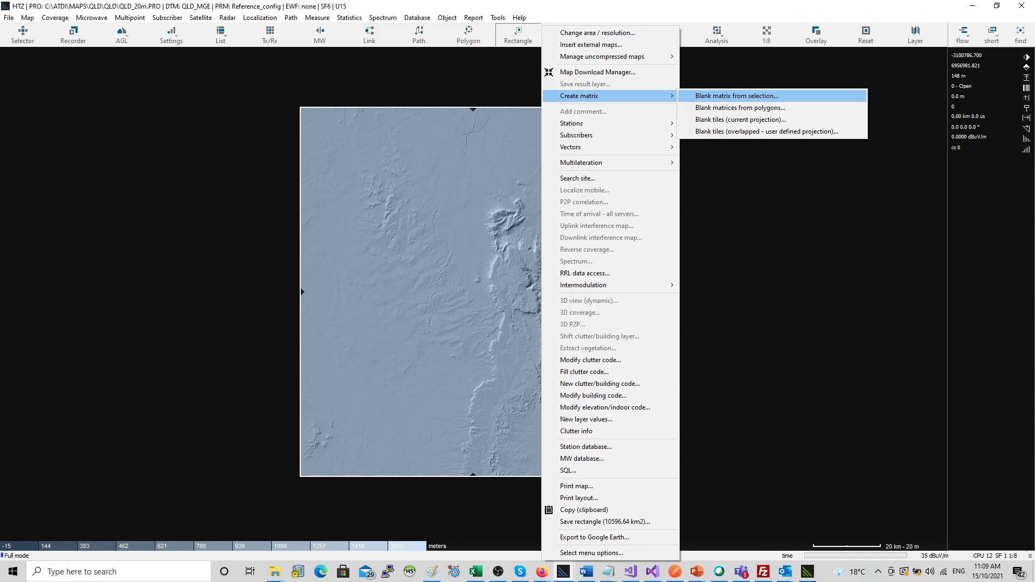
key("Return")
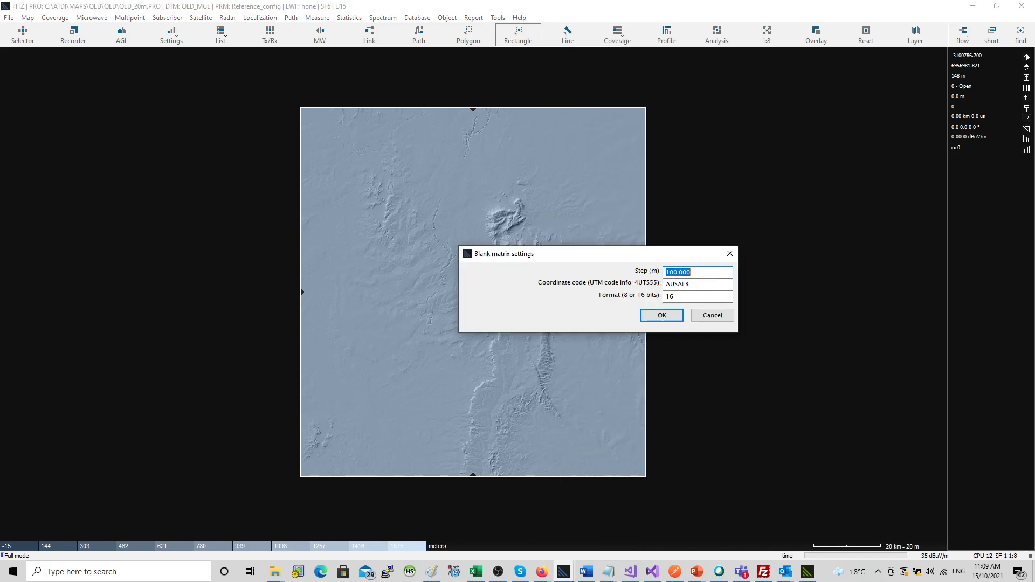
type("10")
key("Tab")
type("GDA94")
key("Tab")
key("Tab")
left_click(662, 315)
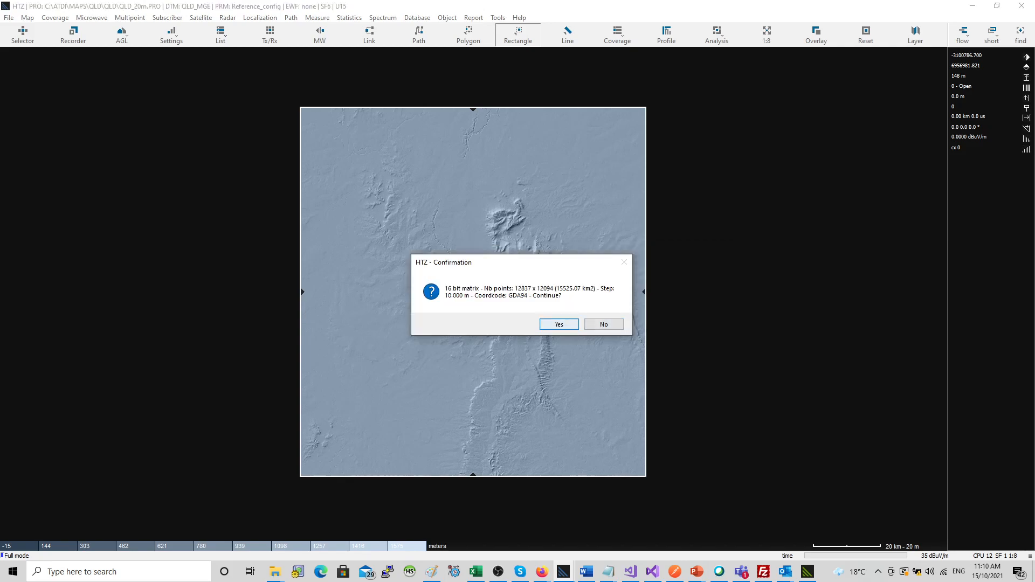
left_click(559, 324)
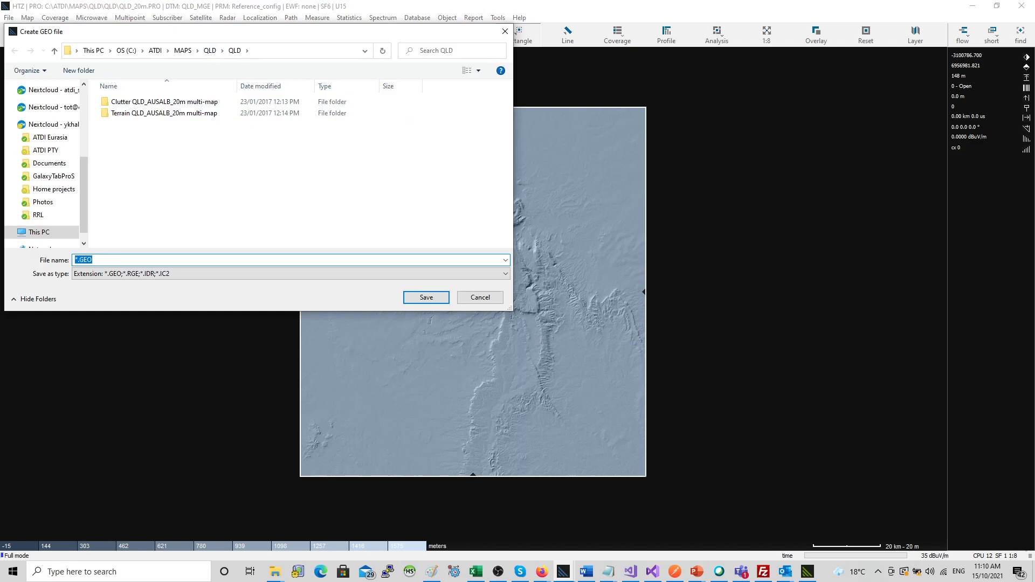
Create a new folder named Combined inside the merge layers folder in File Explorer.
key("alt+Tab")
key("alt+Tab")
left_click(362, 138)
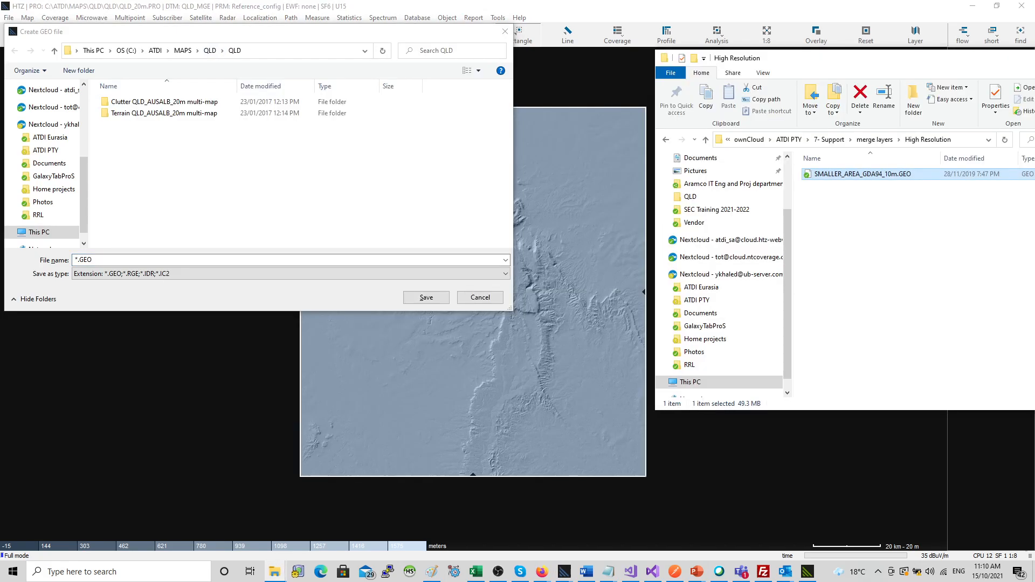
left_click(874, 139)
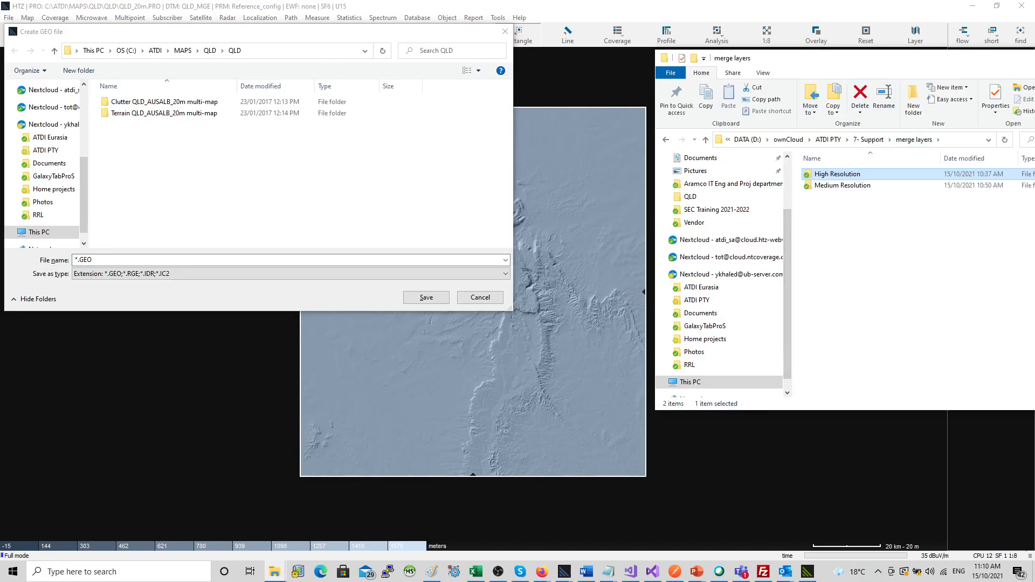
left_click_drag(913, 58, 727, 82)
left_click(727, 124)
type("Combined")
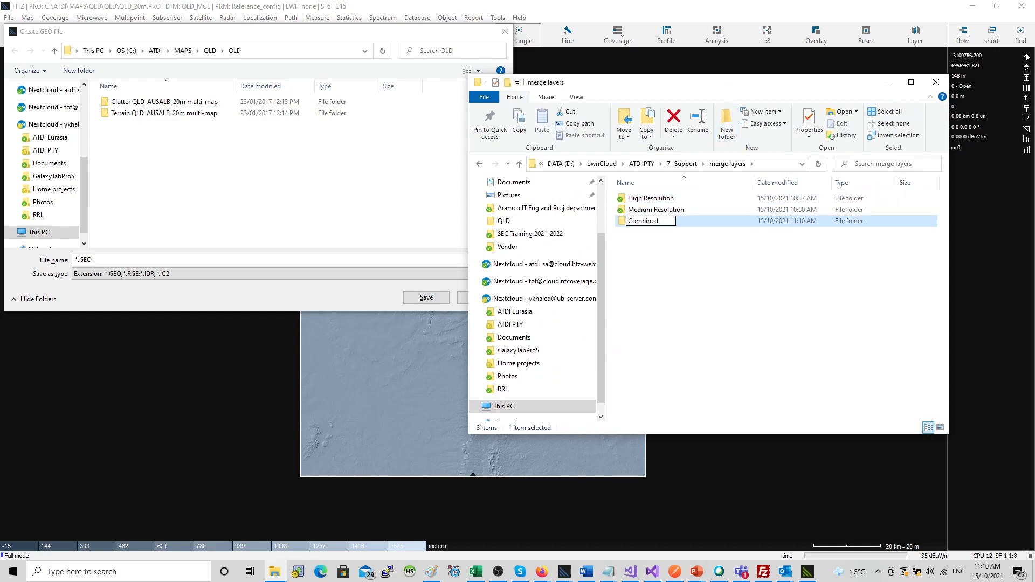
key("Return")
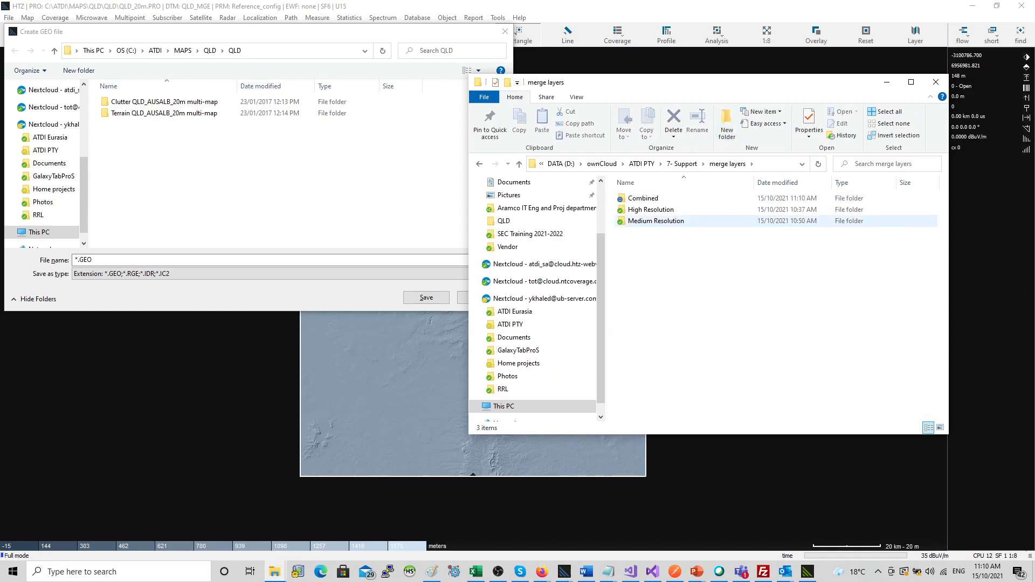
Save the blank matrix in the Combined folder as GreaterArea_GDA94_10_blank.
key("Return")
key("alt+d")
key("ctrl+c")
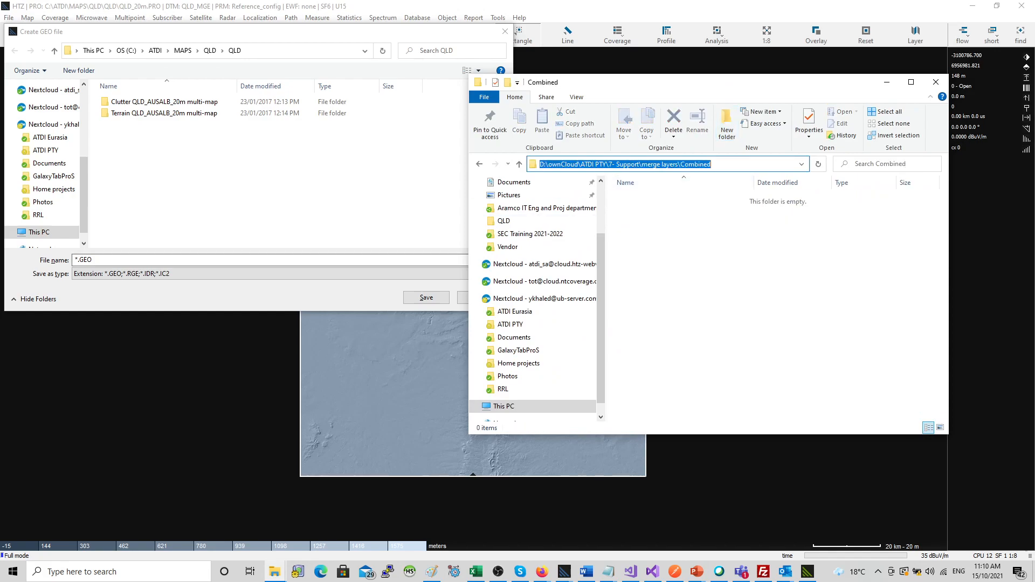
key("alt+Tab")
key("ctrl+a")
key("ctrl+v")
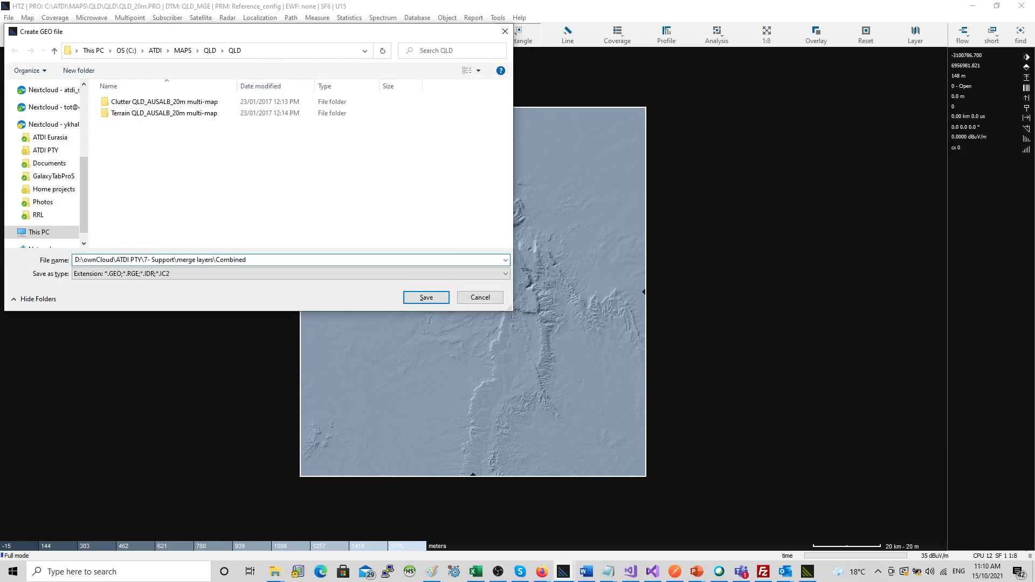
key("Return")
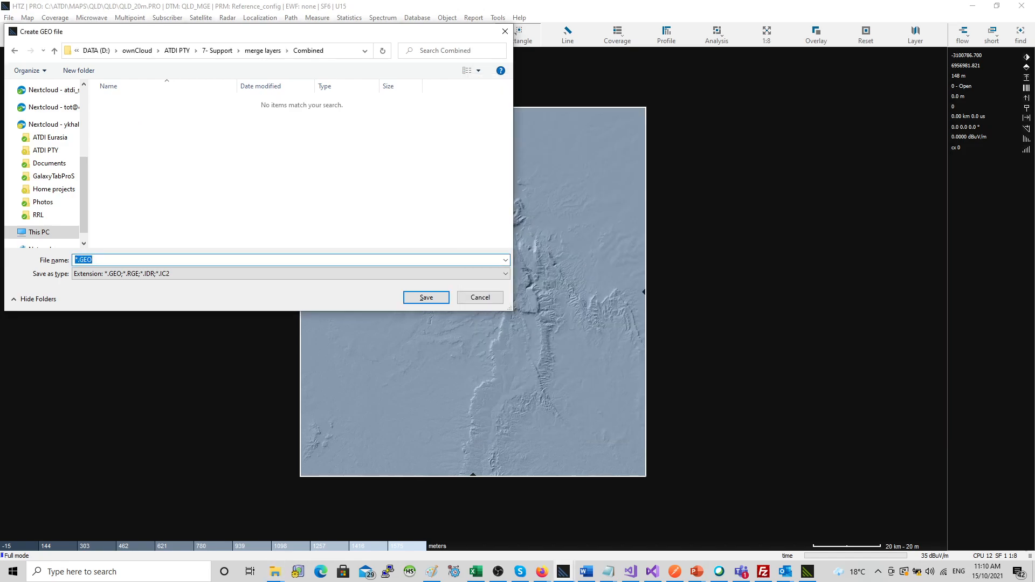
type("GreaterArea_GDA94_10_blank")
key("Return")
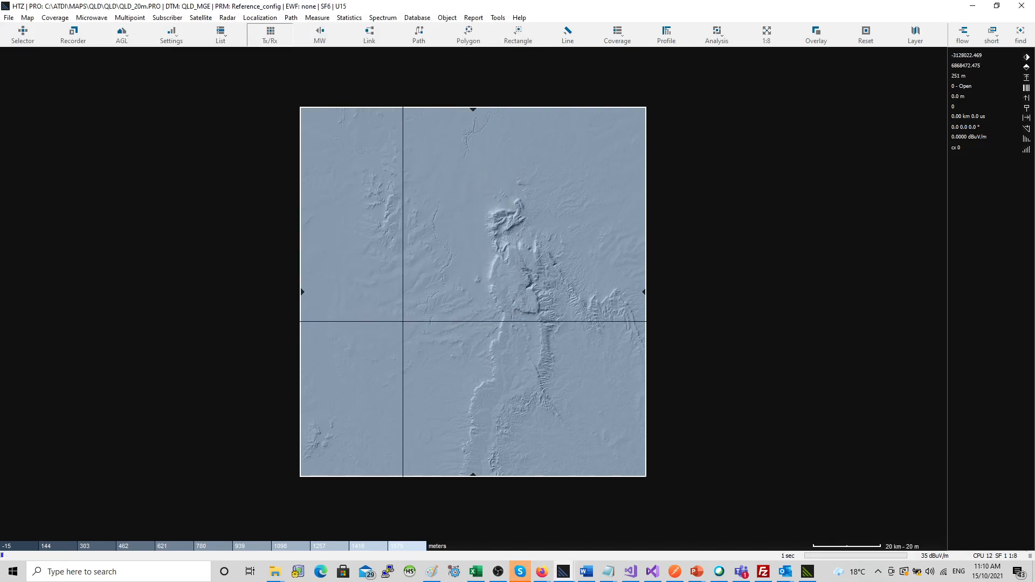
Check the saved blank matrix file in the Combined folder in File Explorer and go back to the merge layers folder.
key("alt+Tab")
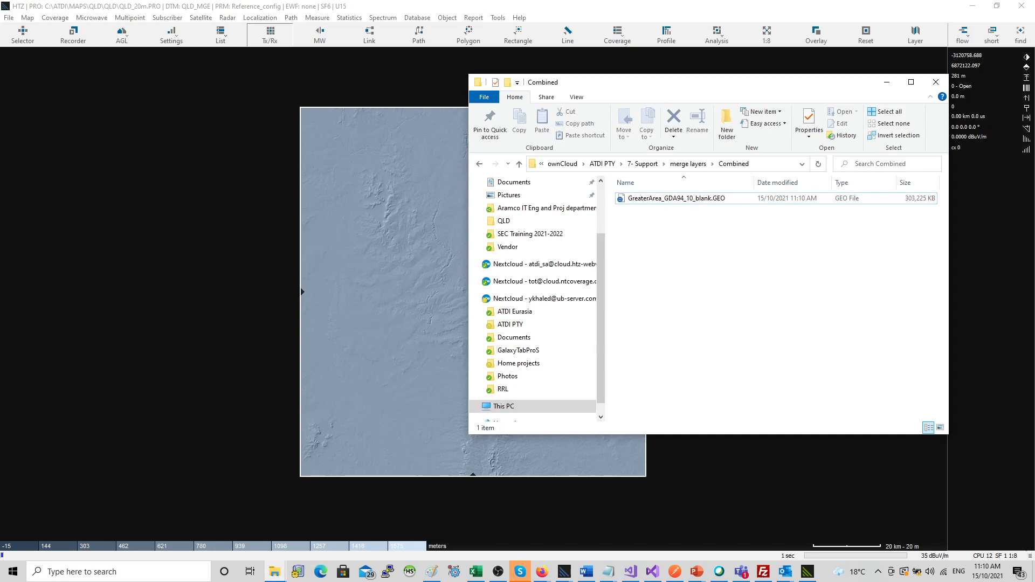
key("alt+d")
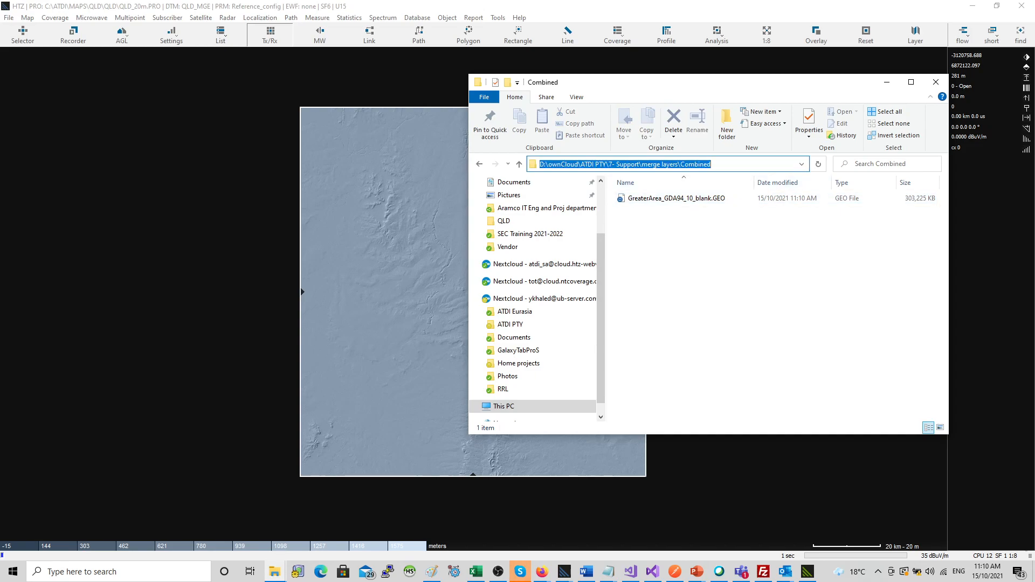
left_click(677, 198)
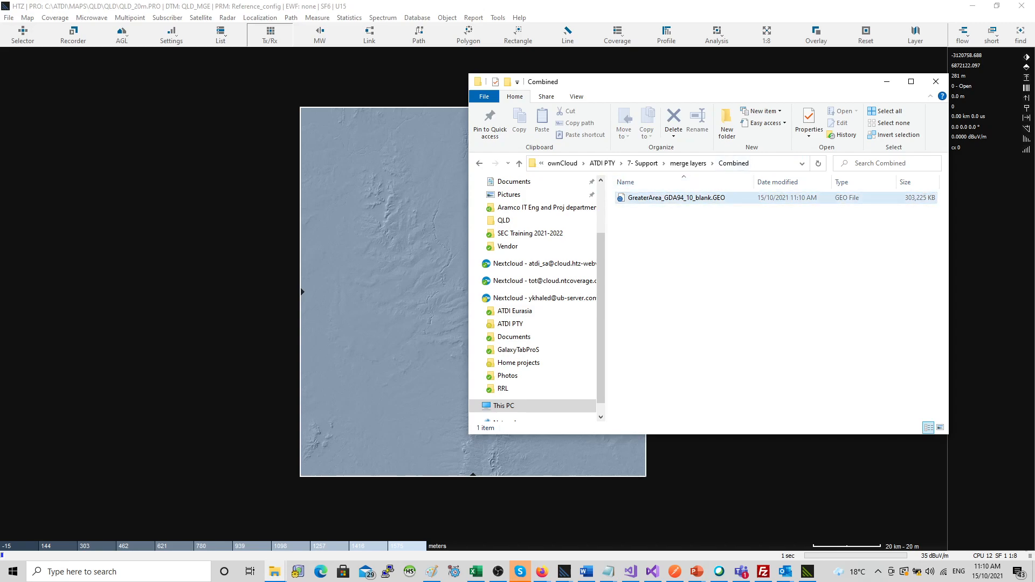
left_click(687, 162)
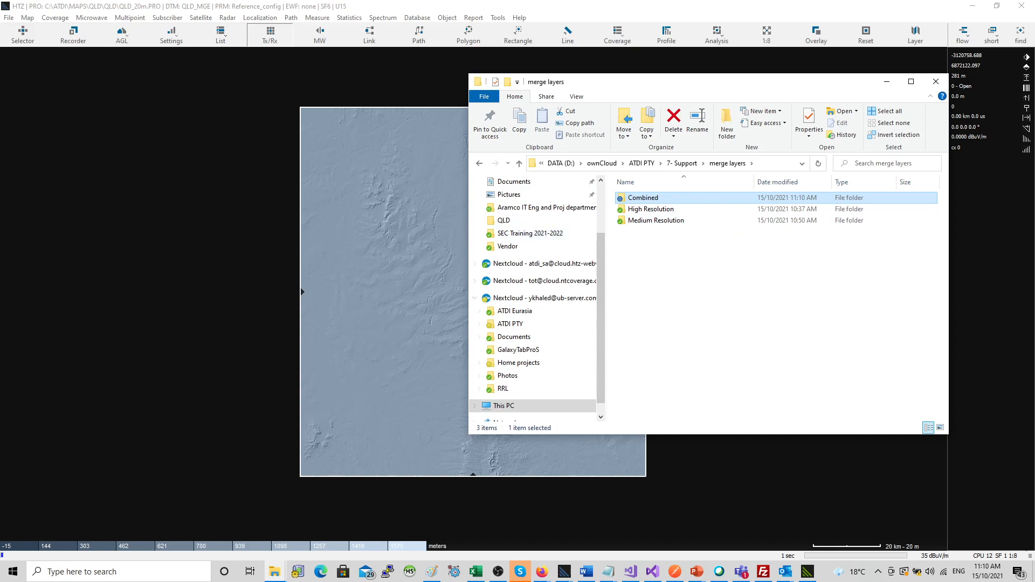
key("alt+Tab")
key("alt+Tab")
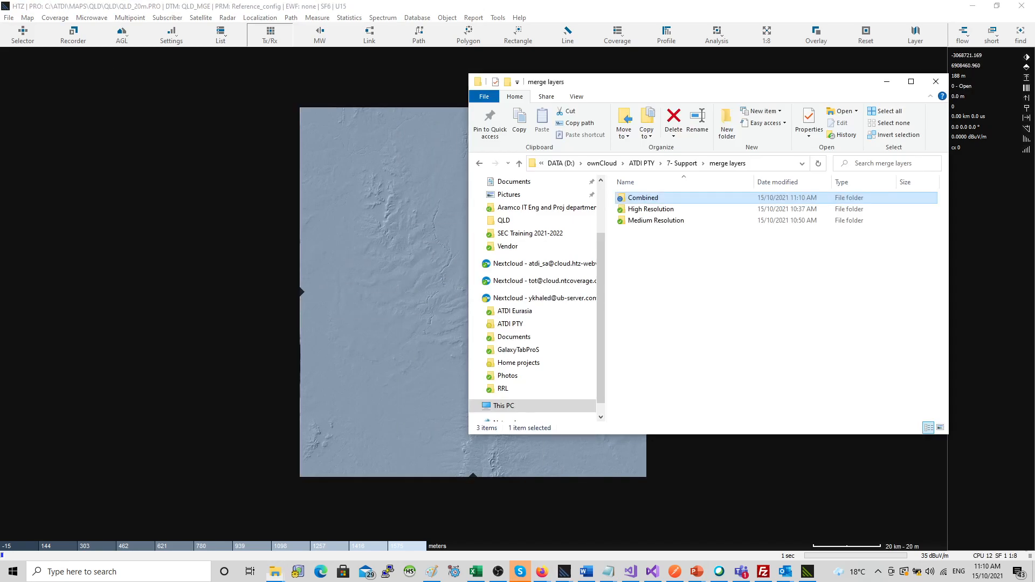
Open the Medium Resolution folder, copy its path and switch back to HTZ.
double_click(655, 220)
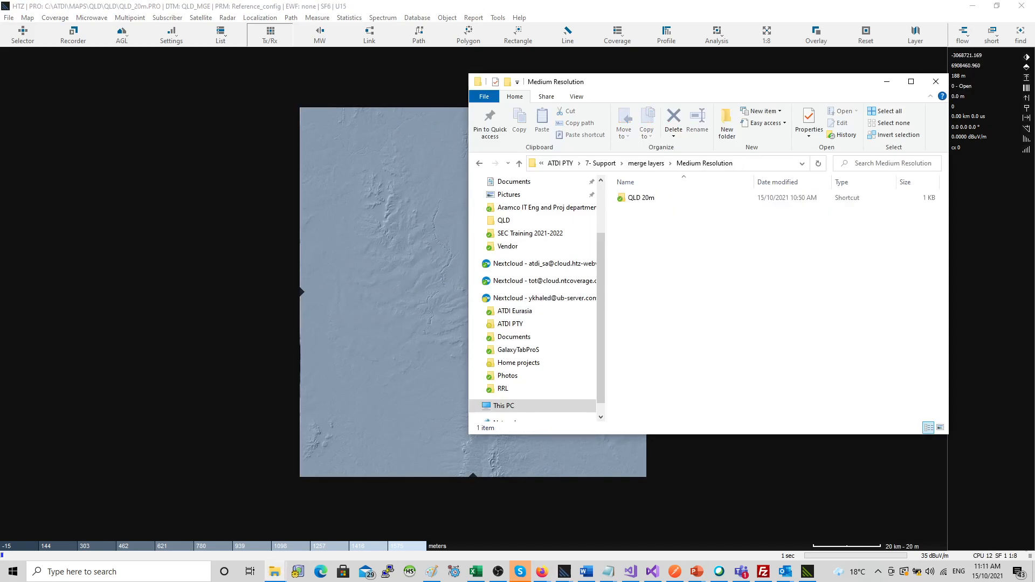
left_click(755, 164)
key("ctrl+c")
key("alt+Tab")
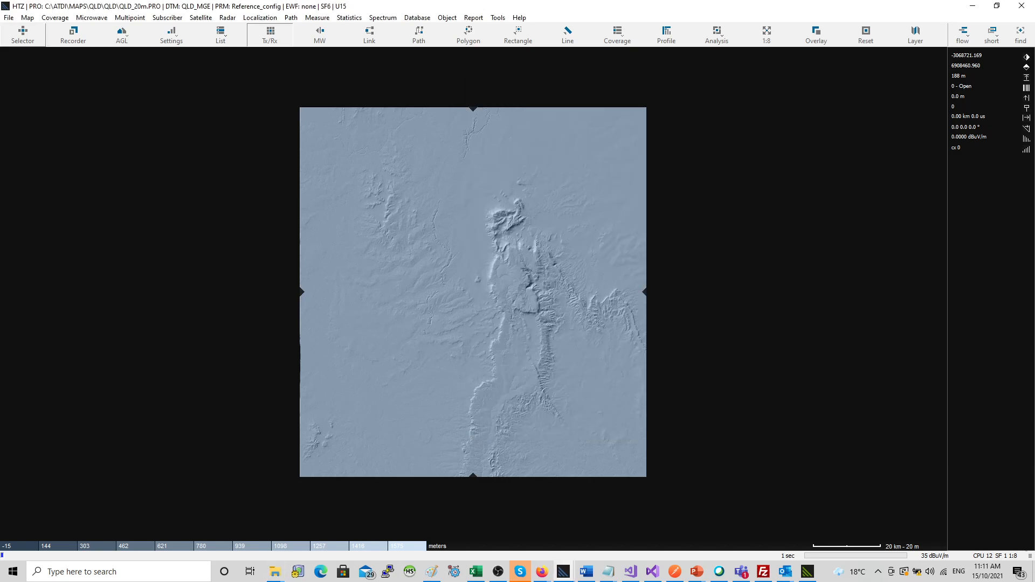
left_click(9, 17)
mouse_move(33, 195)
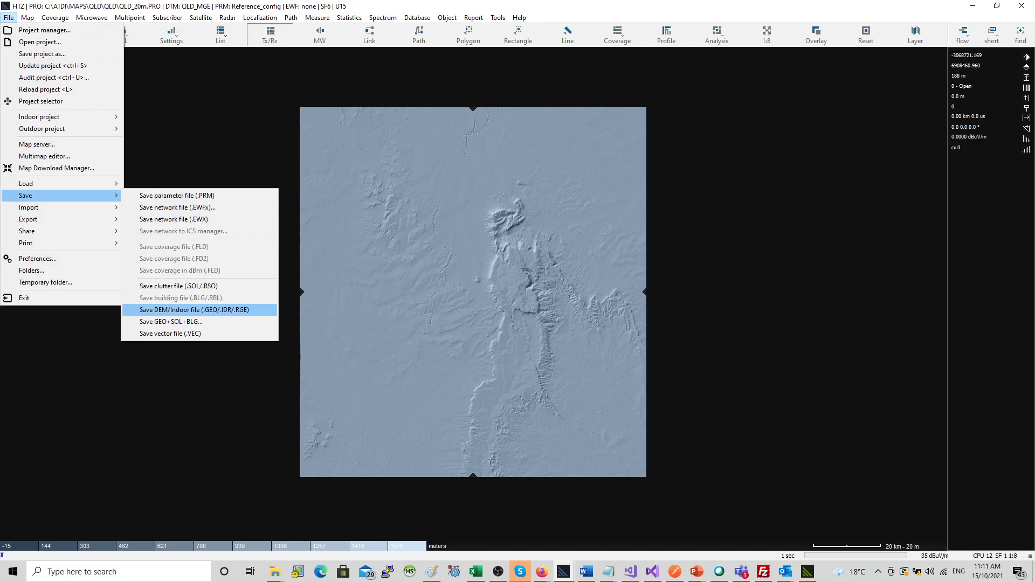
left_click(216, 309)
scroll(477, 350, "up", 2)
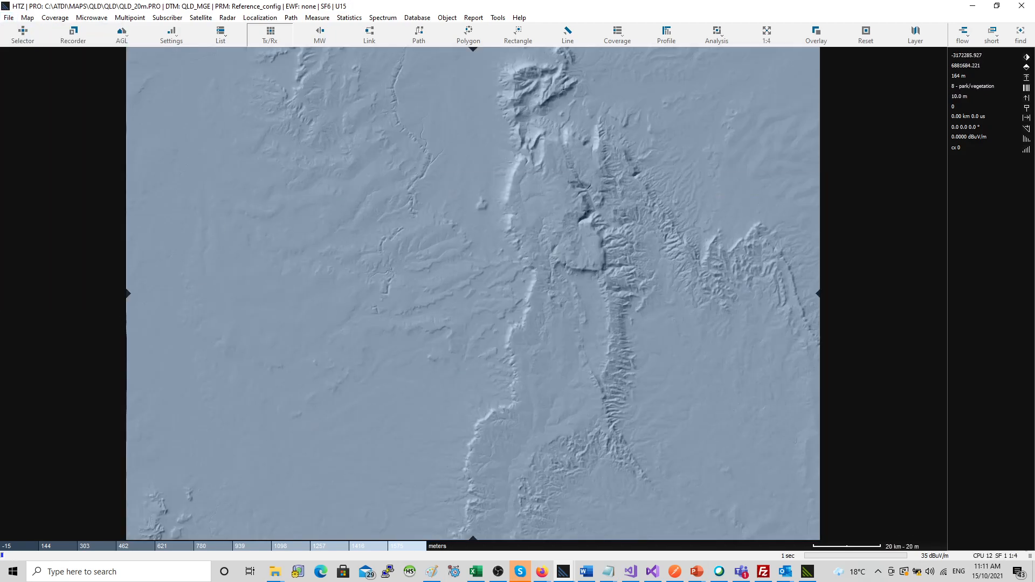
left_click(9, 17)
mouse_move(54, 195)
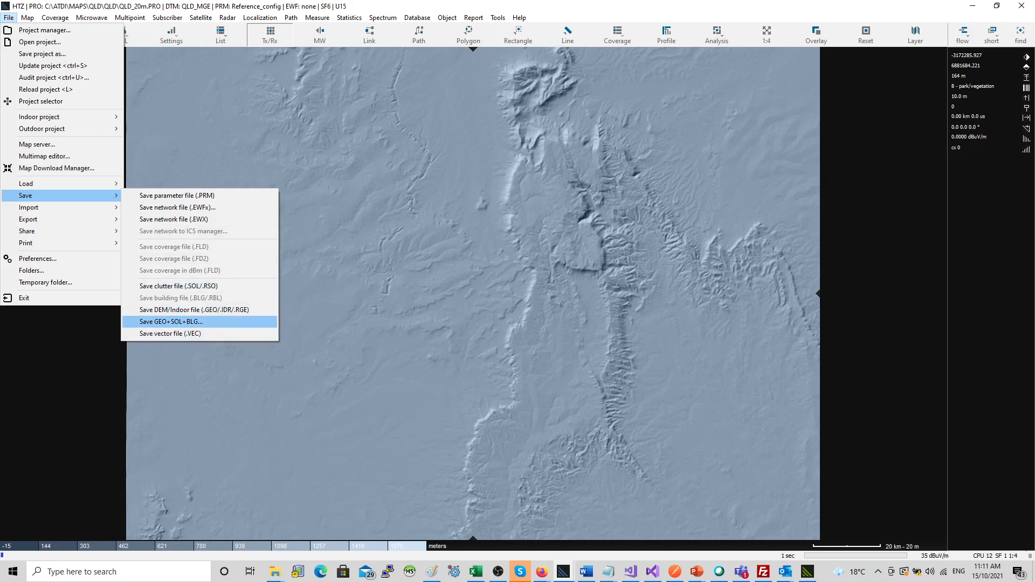
key("Return")
key("ctrl+v")
key("Return")
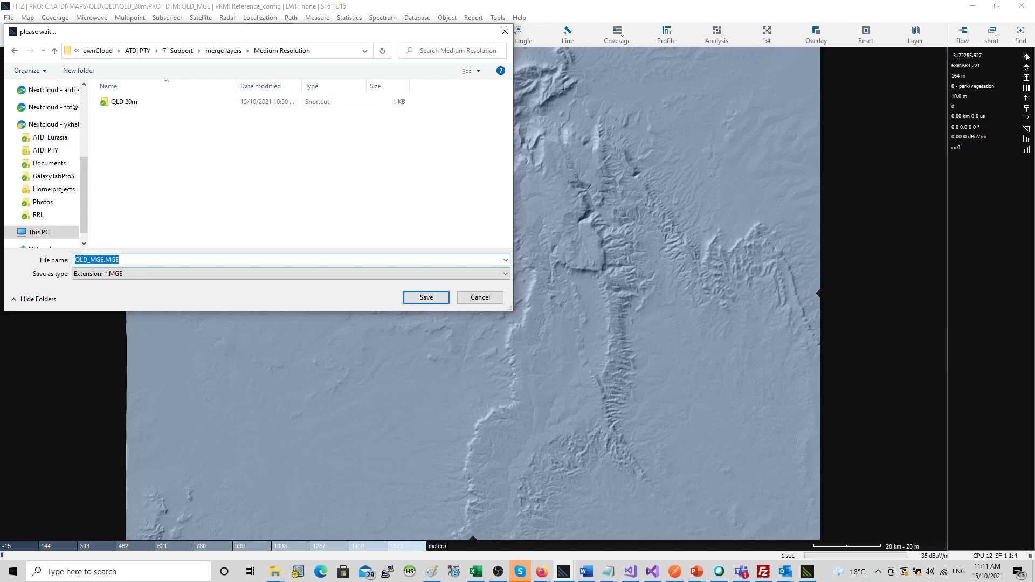
key("End")
key("ctrl+a")
key("Return")
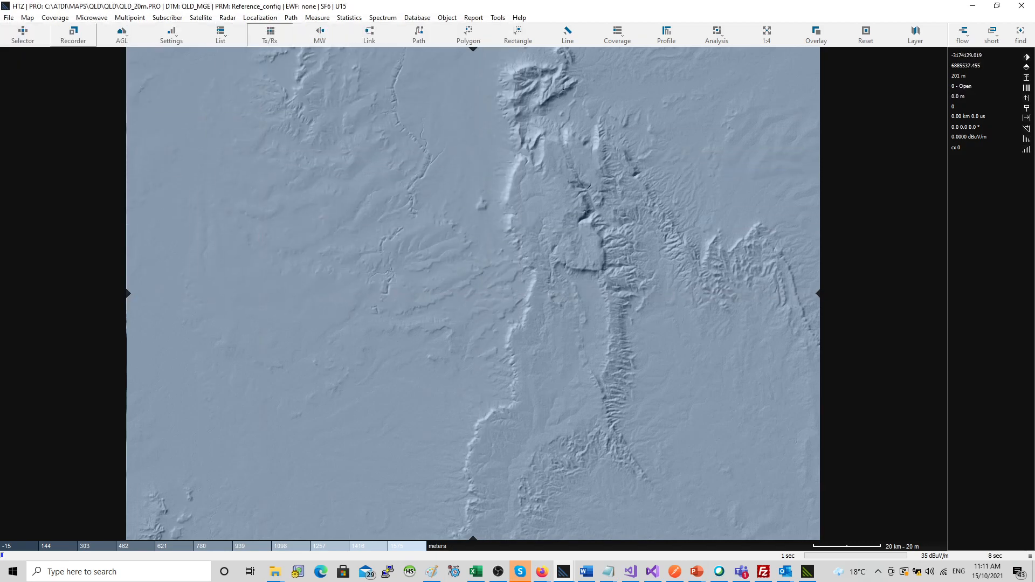
Start saving the current project under a new name and create a GreaterArea folder for it inside Medium Resolution.
key("alt+f")
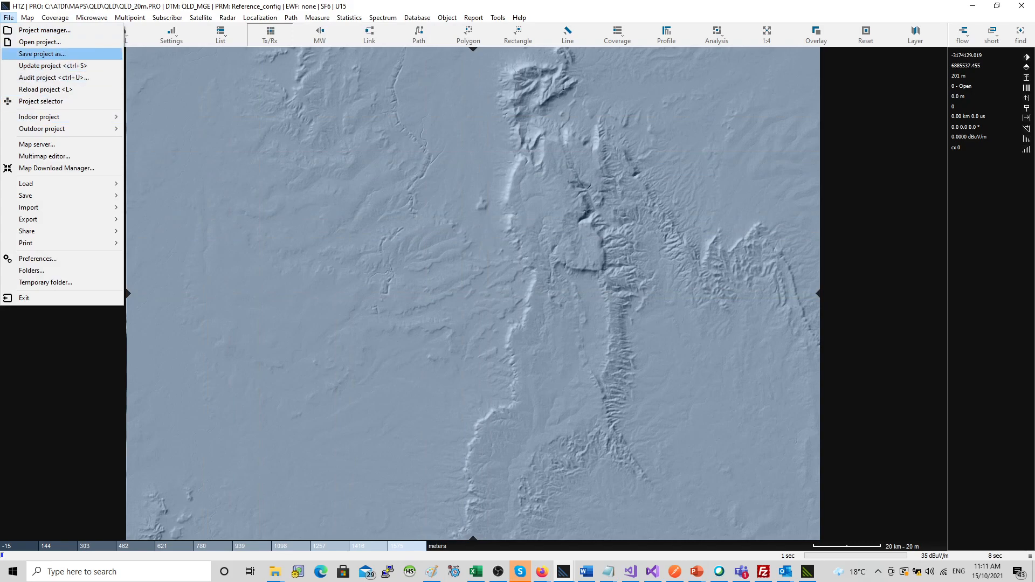
key("Return")
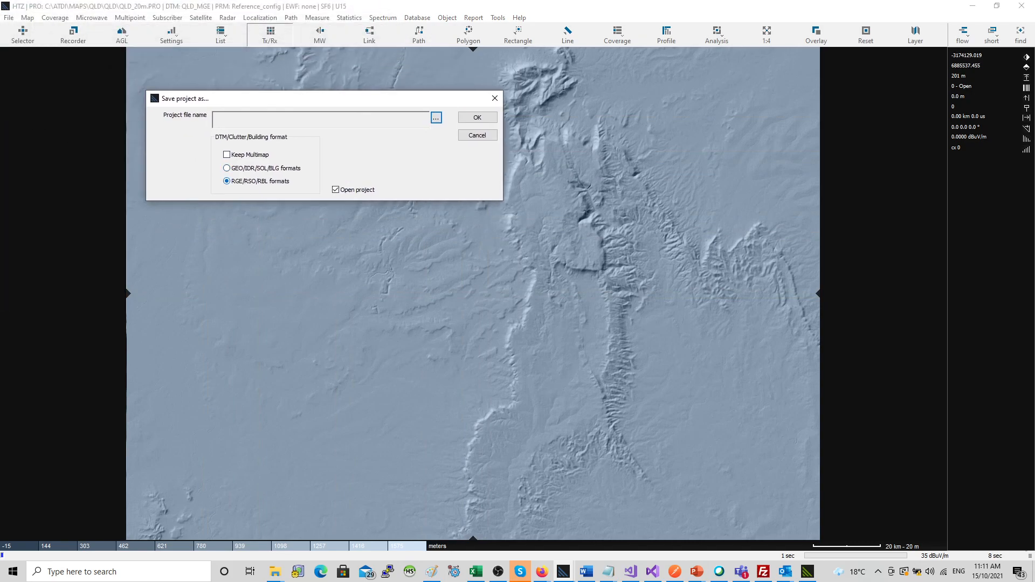
key("Tab")
key("shift+Tab")
key("space")
left_click(408, 134)
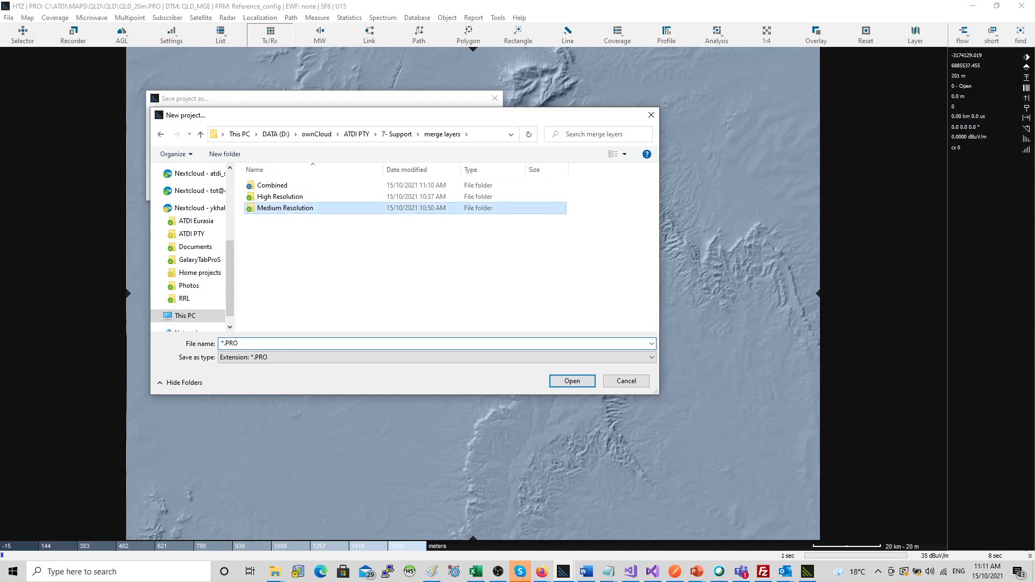
double_click(284, 207)
left_click(224, 154)
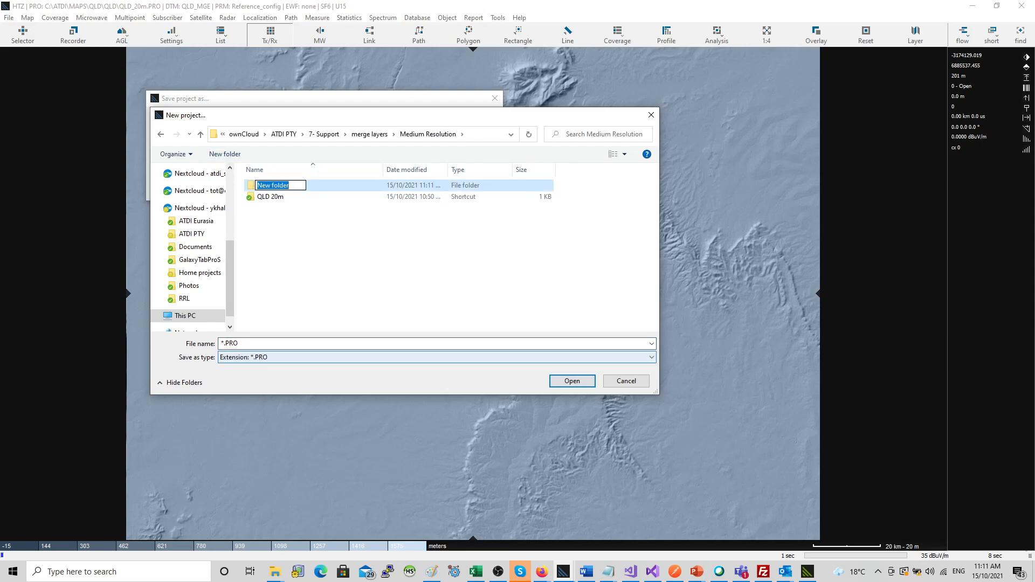
key("BackSpace")
type("GreaterArea")
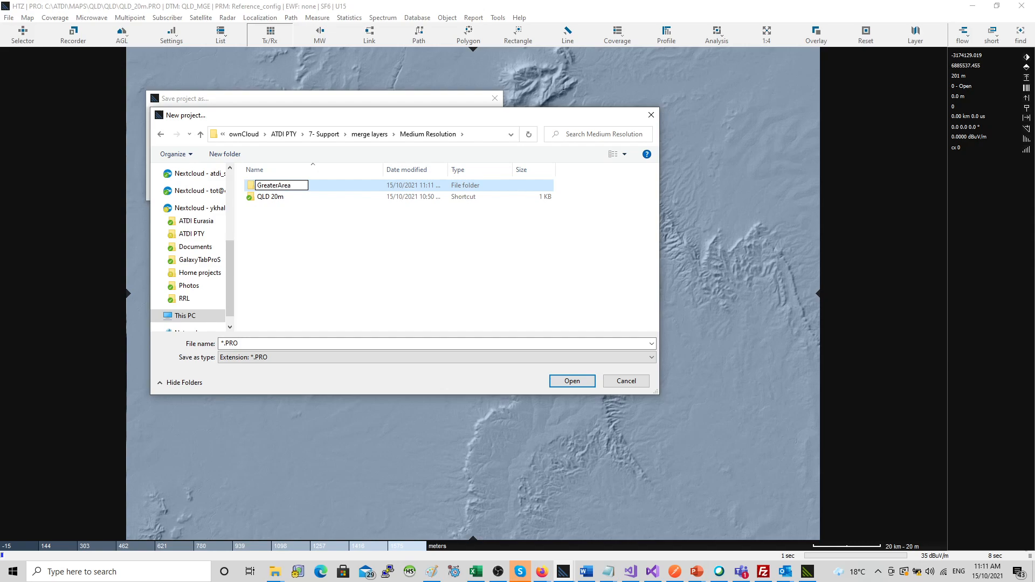
key("Return")
key("Return")
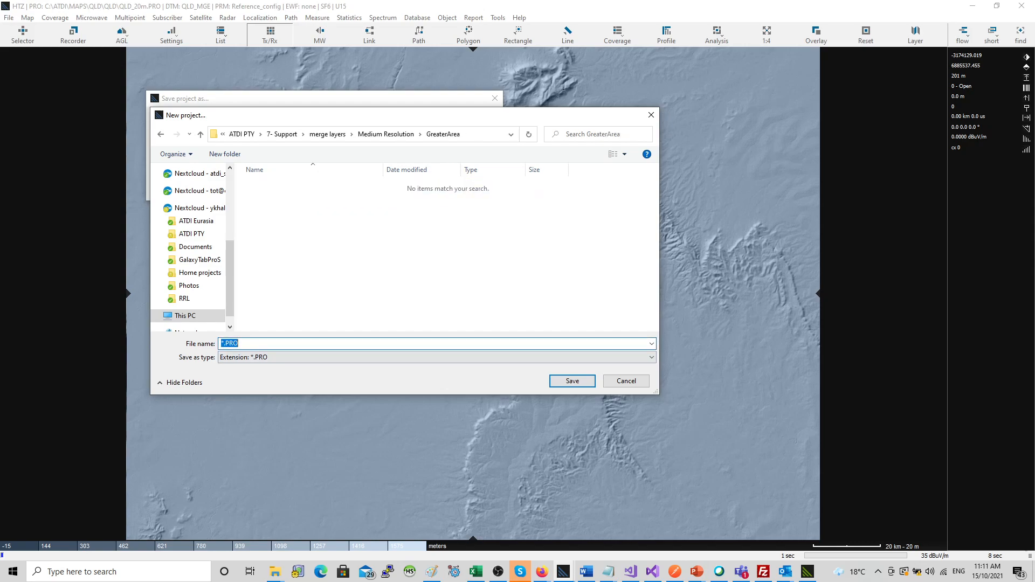
Save the project as GreaterArea in RGE/RSO/RBL formats, with opening the project turned off.
type("GreaterArea")
key("Return")
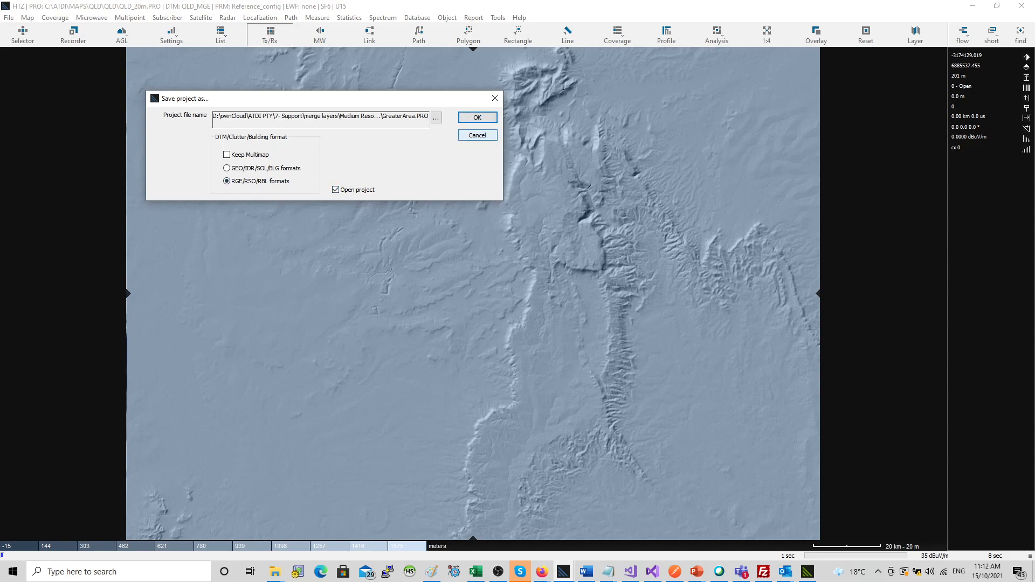
left_click(335, 189)
key("Return")
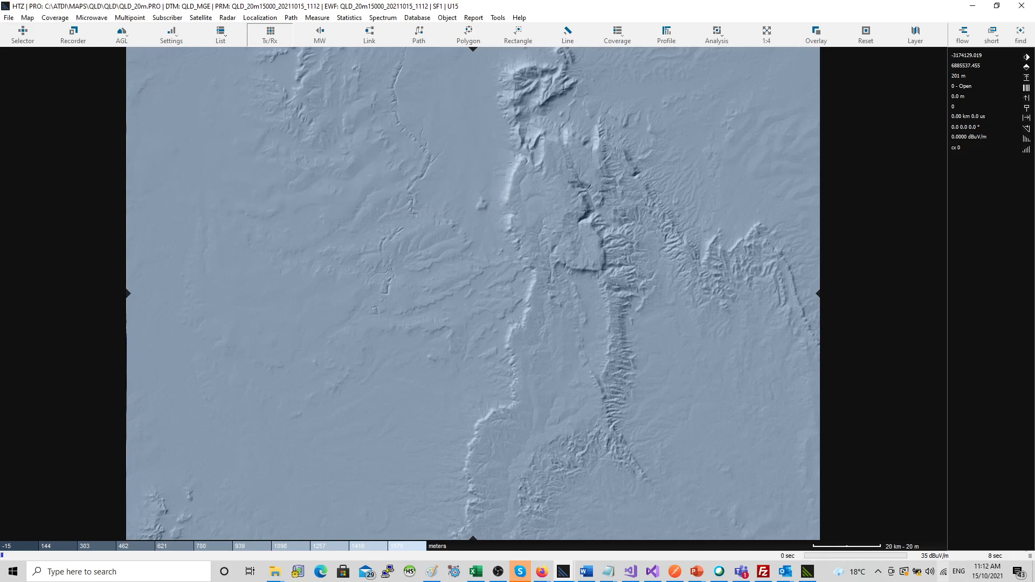
Inspect the saved project files in the GreaterArea folder in File Explorer and return to the Medium Resolution folder.
key("alt+Tab")
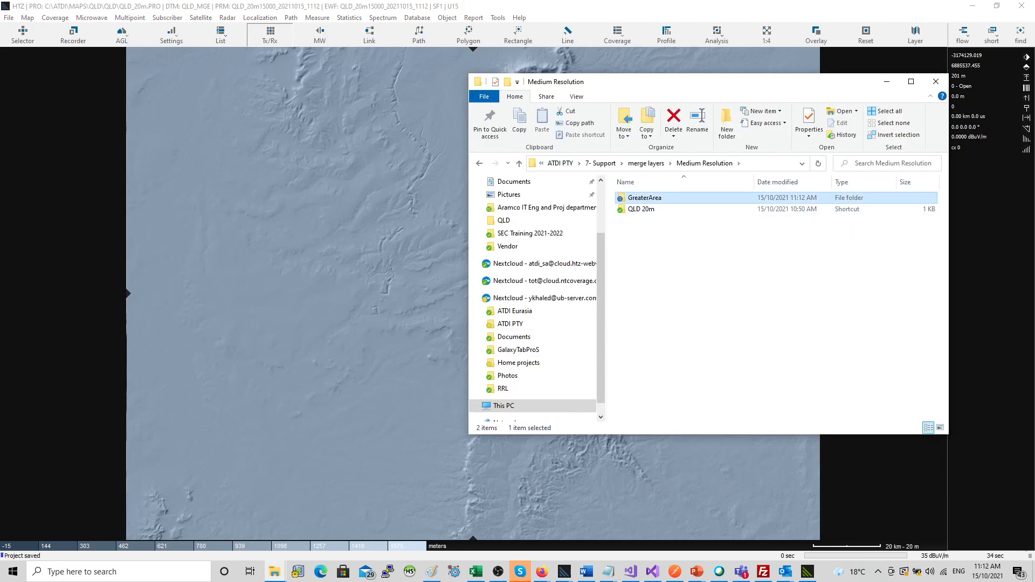
double_click(647, 197)
left_click_drag(736, 328, 623, 187)
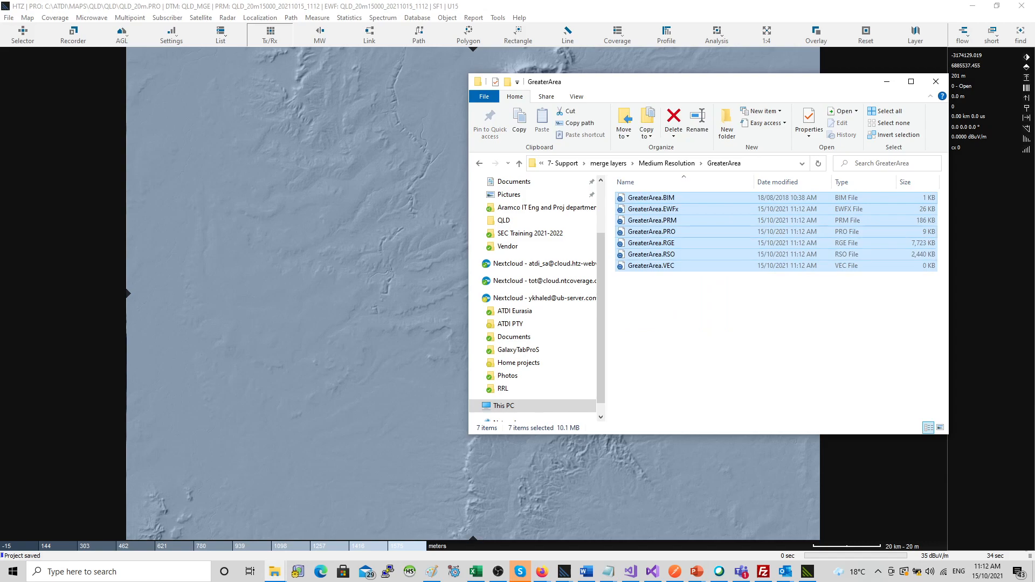
left_click_drag(647, 81, 570, 85)
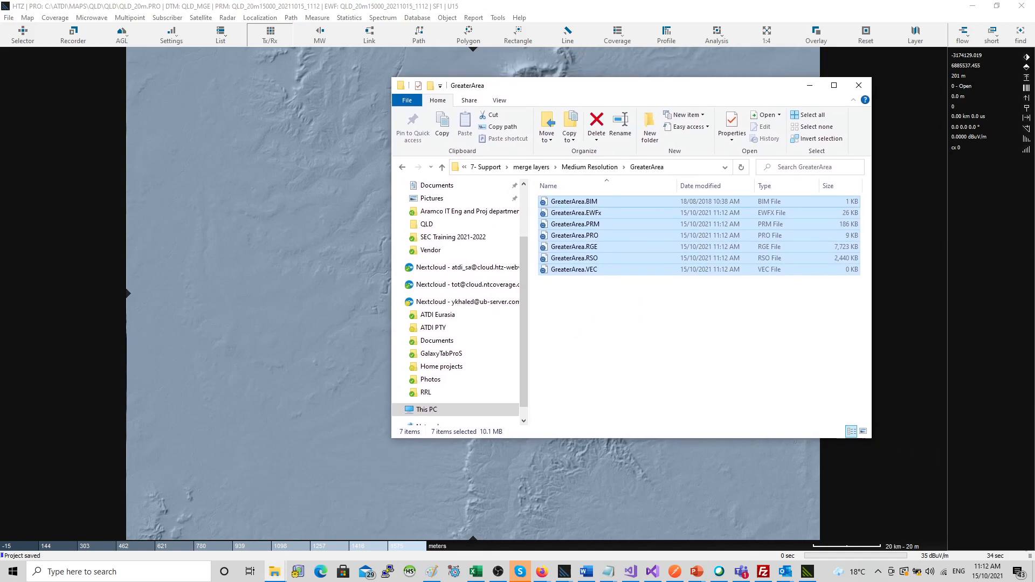
left_click(701, 351)
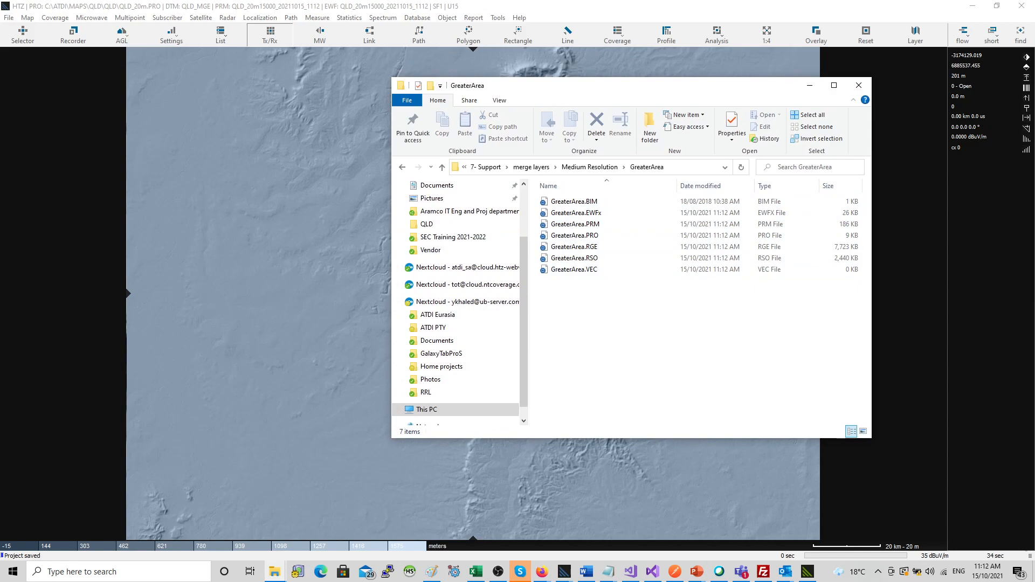
left_click(590, 168)
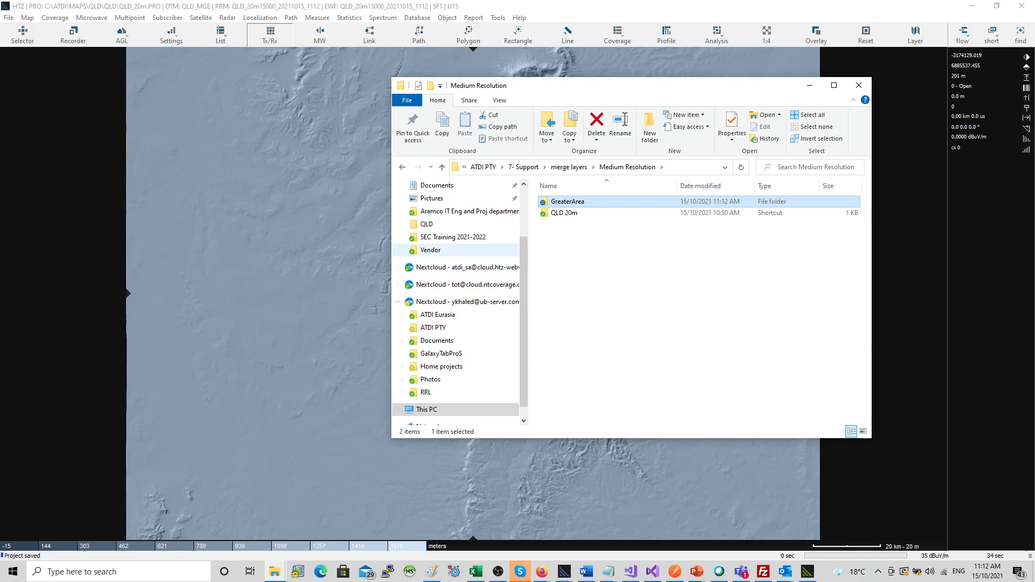
In HTZ's project manager, set GreaterArea_GDA94_10_blank.GEO from the Combined folder as the digital elevation model.
key("alt+Tab")
key("Down")
key("Return")
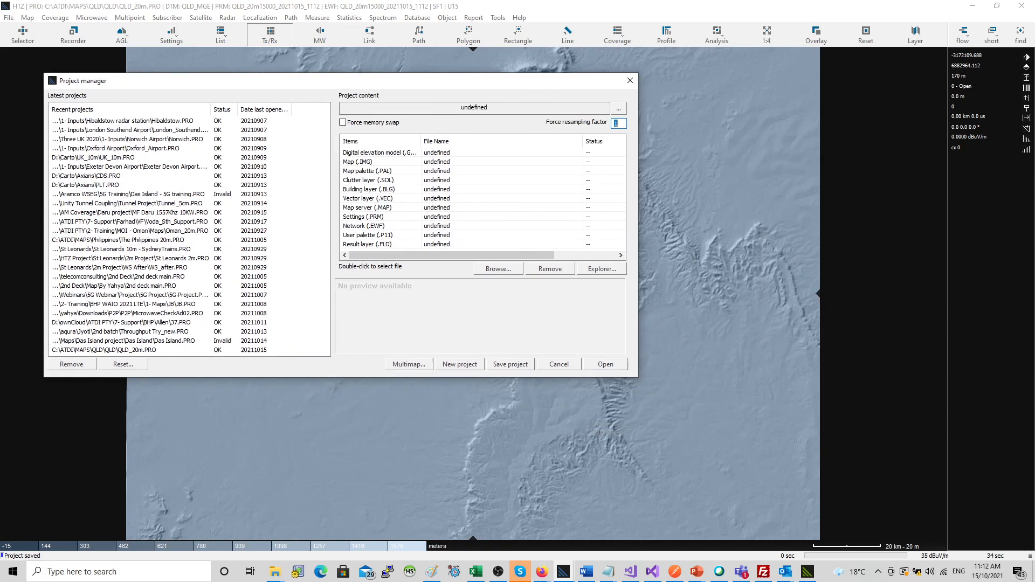
key("Tab")
key("Return")
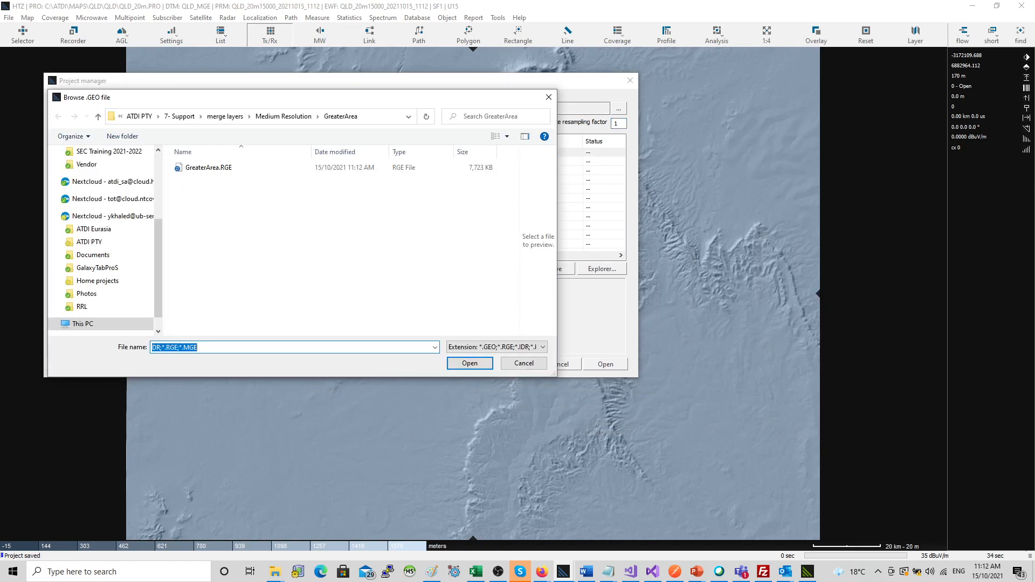
key("alt+Up")
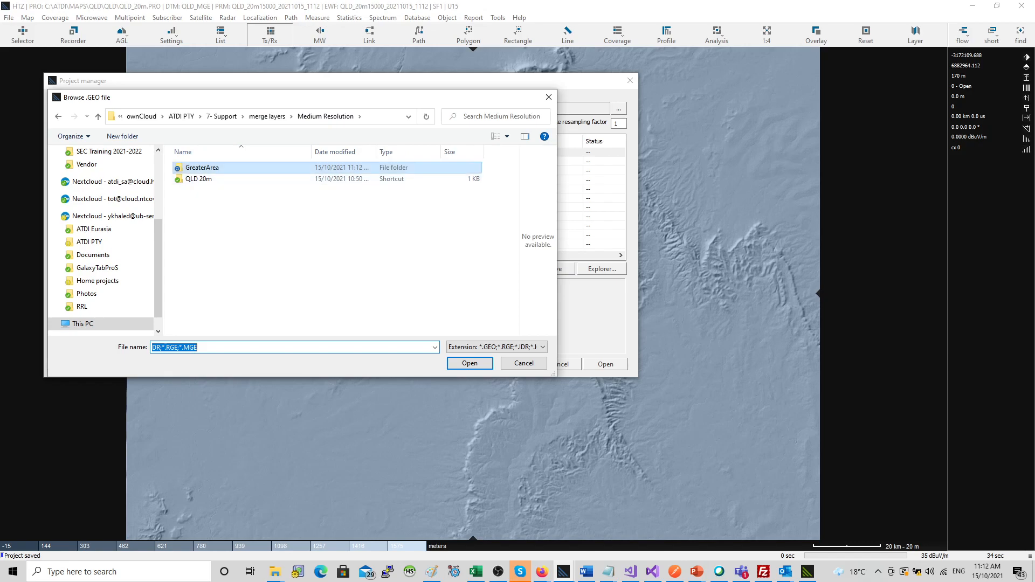
key("alt+Up")
left_click(201, 167)
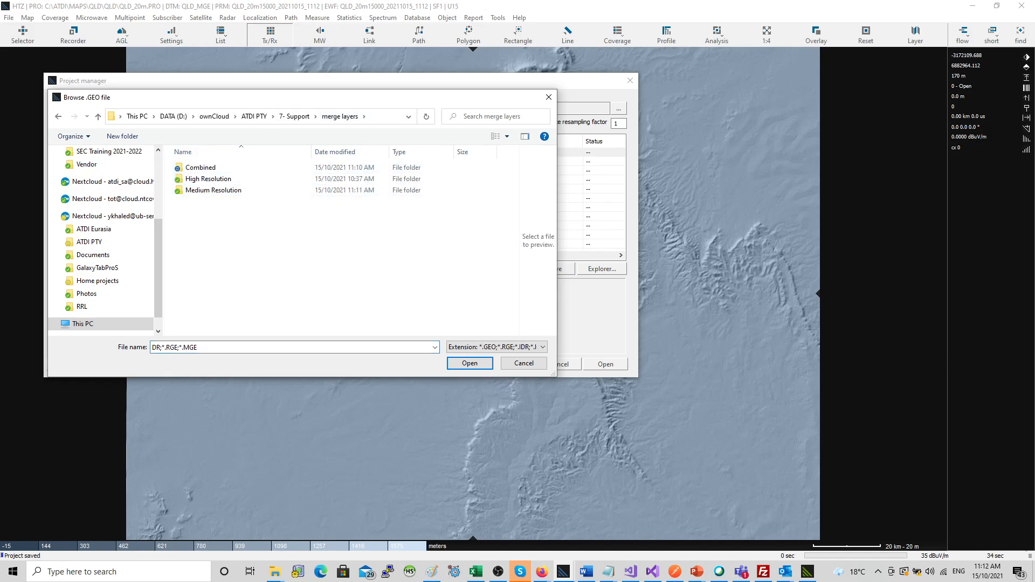
key("Return")
key("Down")
key("Return")
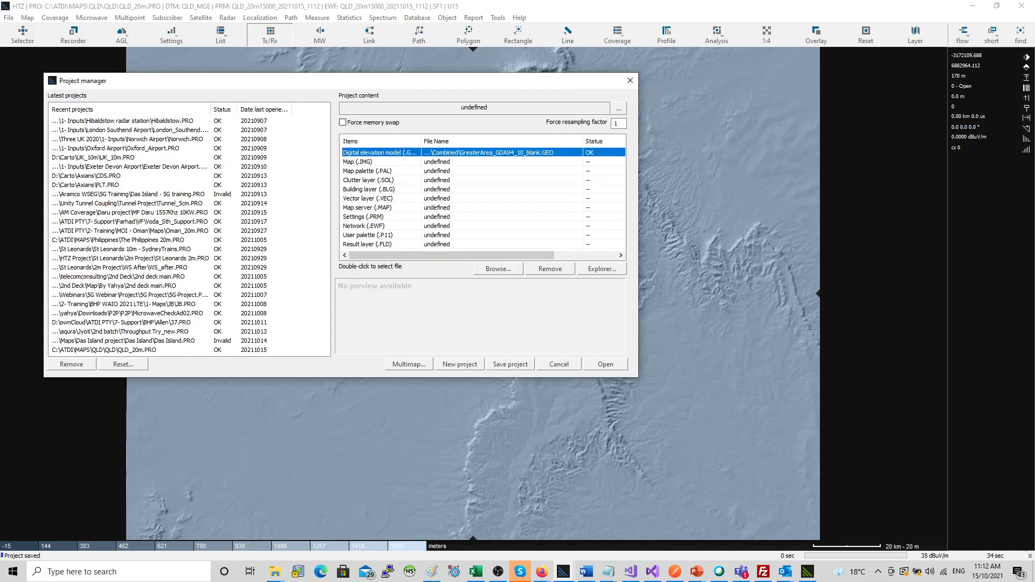
Browse for the project's map image, follow the QLD 20m shortcut in Medium Resolution and pick StartUp.BIM.
key("Down")
key("Return")
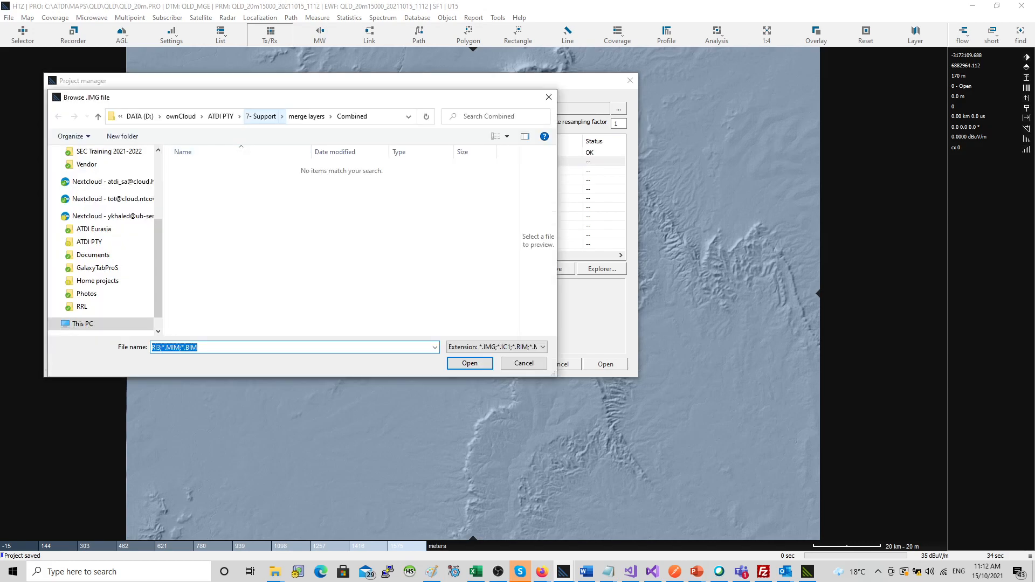
key("alt+Up")
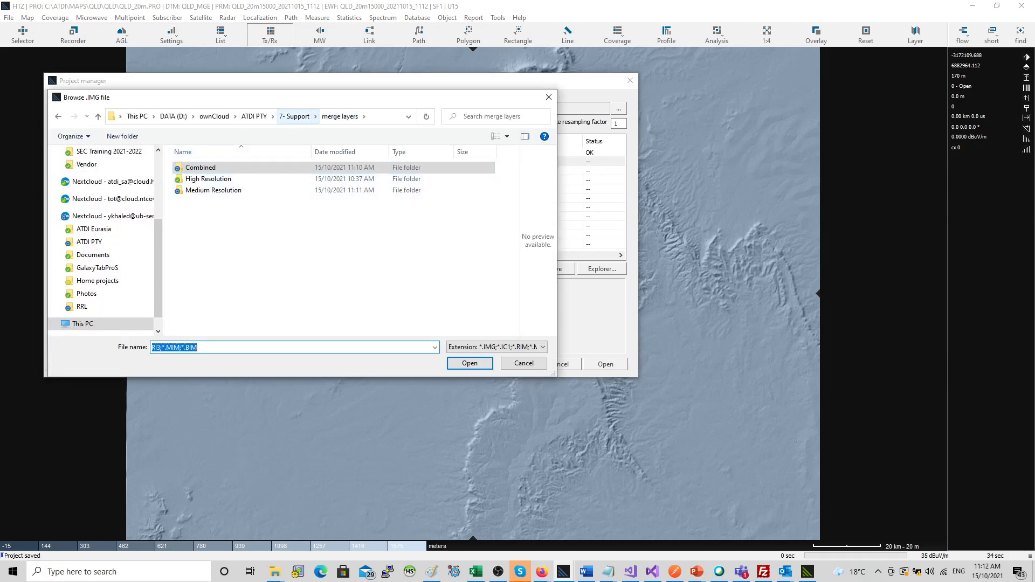
key("alt+Up")
key("alt+Left")
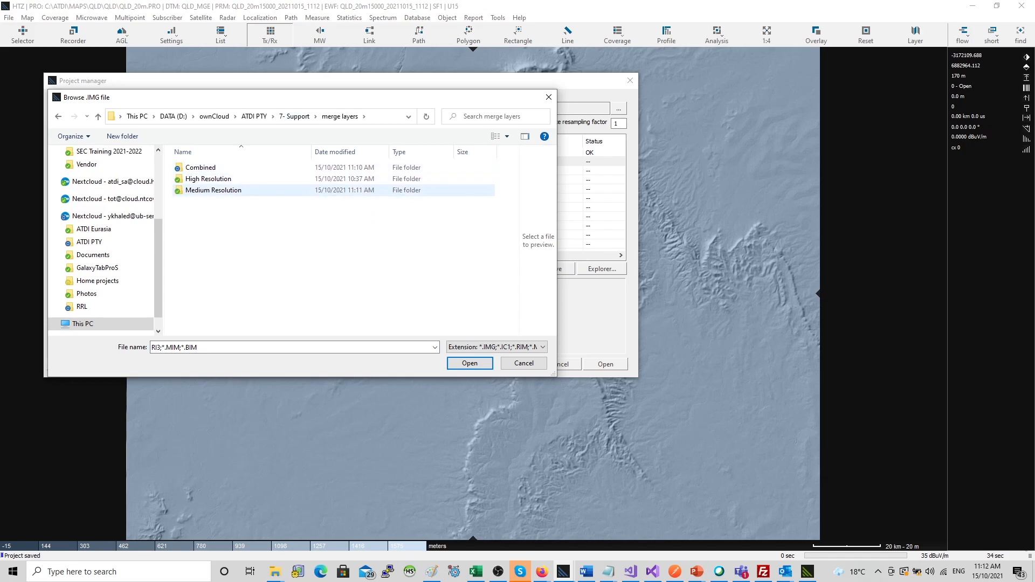
key("Return")
key("Down")
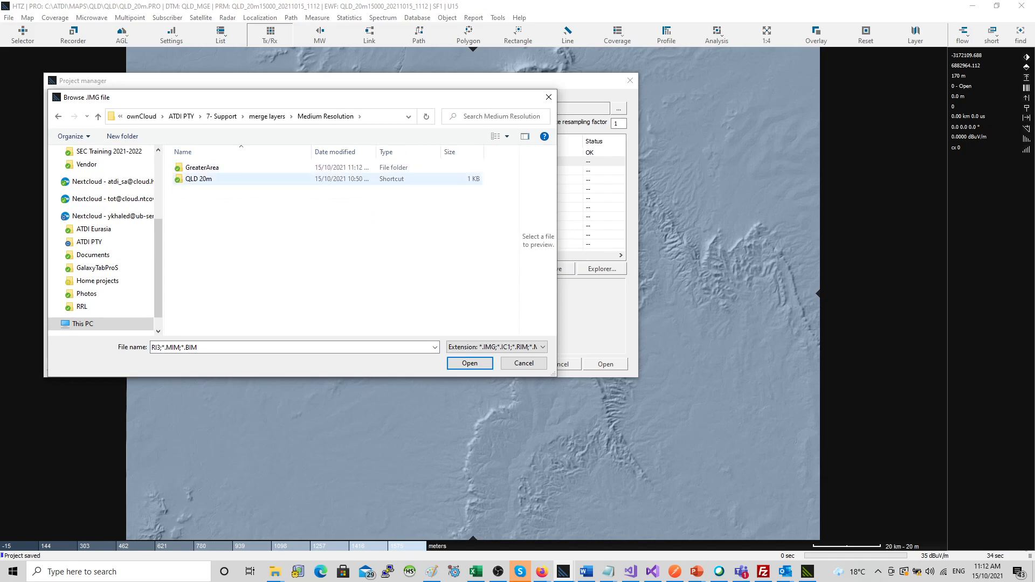
key("Return")
key("Down")
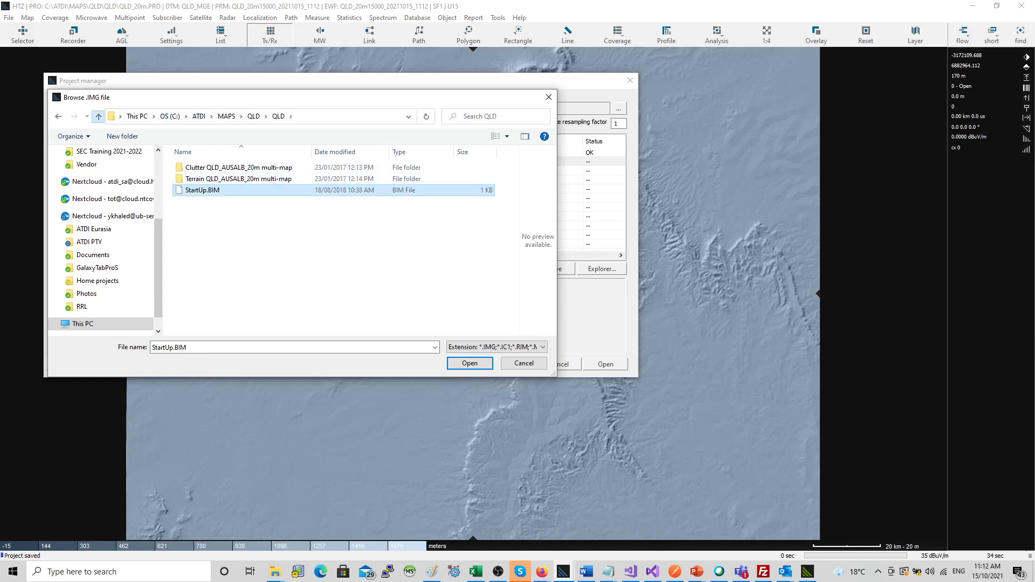
Return to the Combined folder under merge layers and assign StartUp.BIM there as the project's map image.
key("alt+Up")
key("alt+Up")
key("alt+Up")
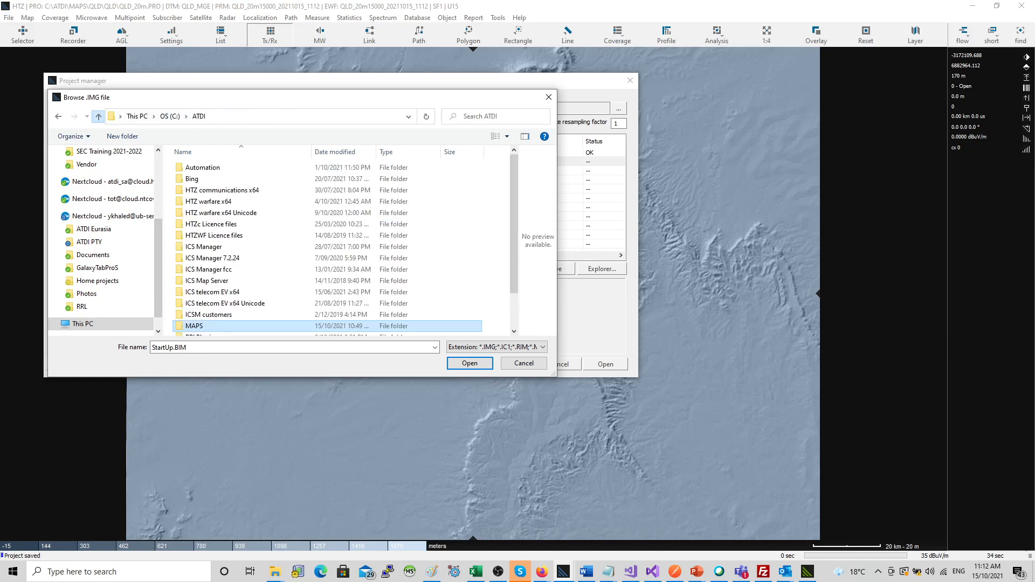
key("alt+Left")
key("alt+Left")
key("alt+Left")
key("alt+Left")
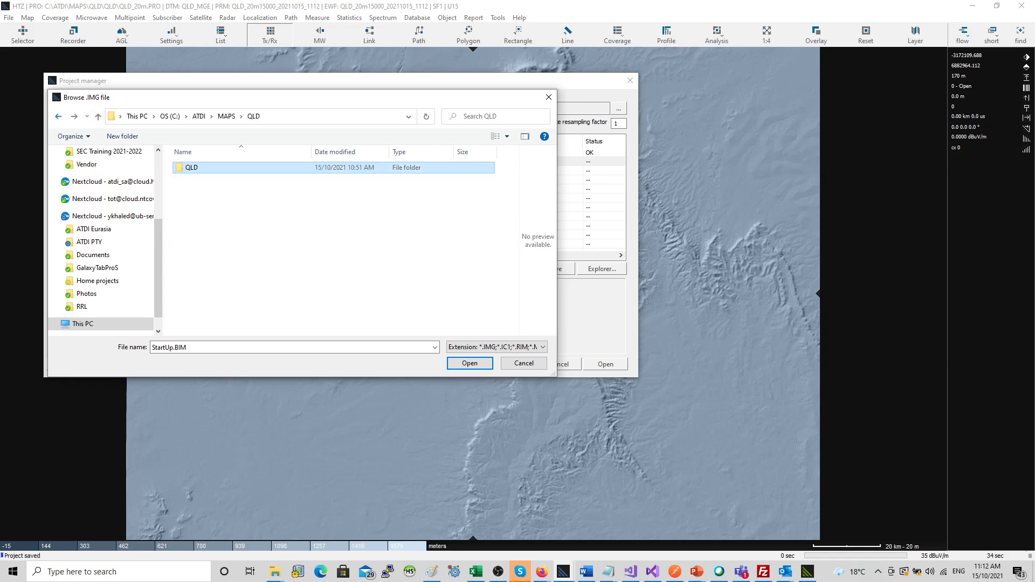
key("alt+Left")
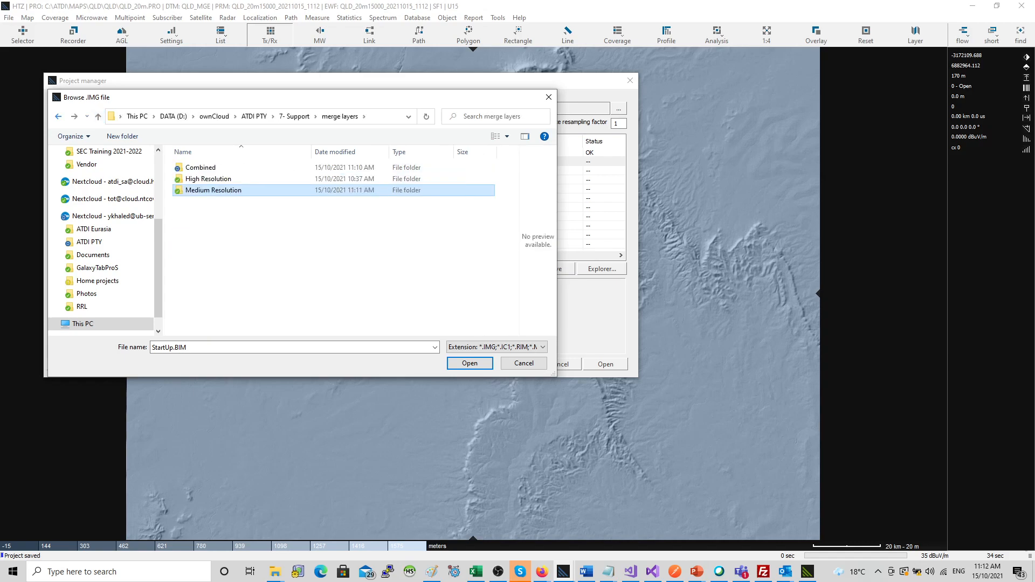
key("Up")
key("Up")
key("Return")
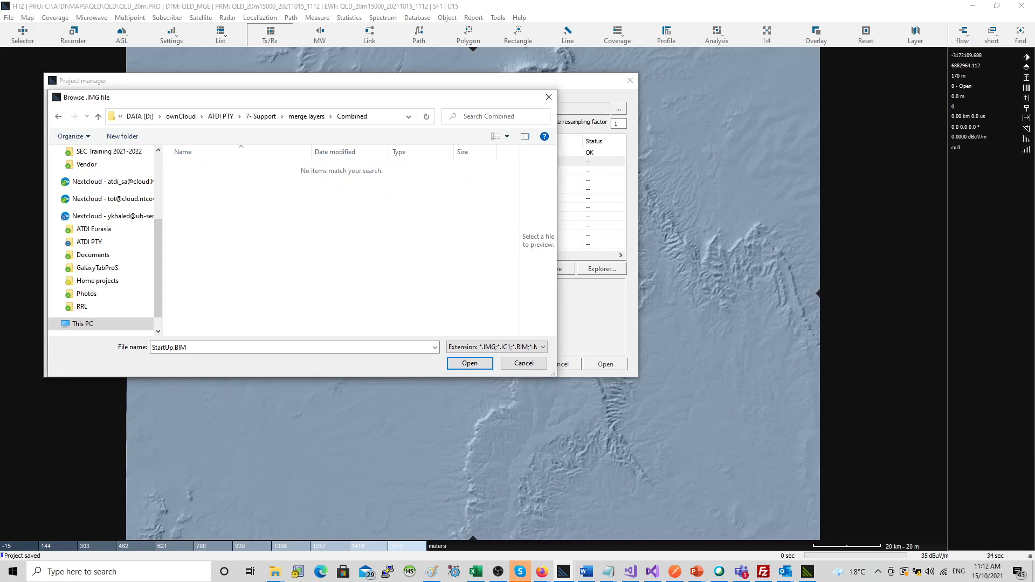
key("Return")
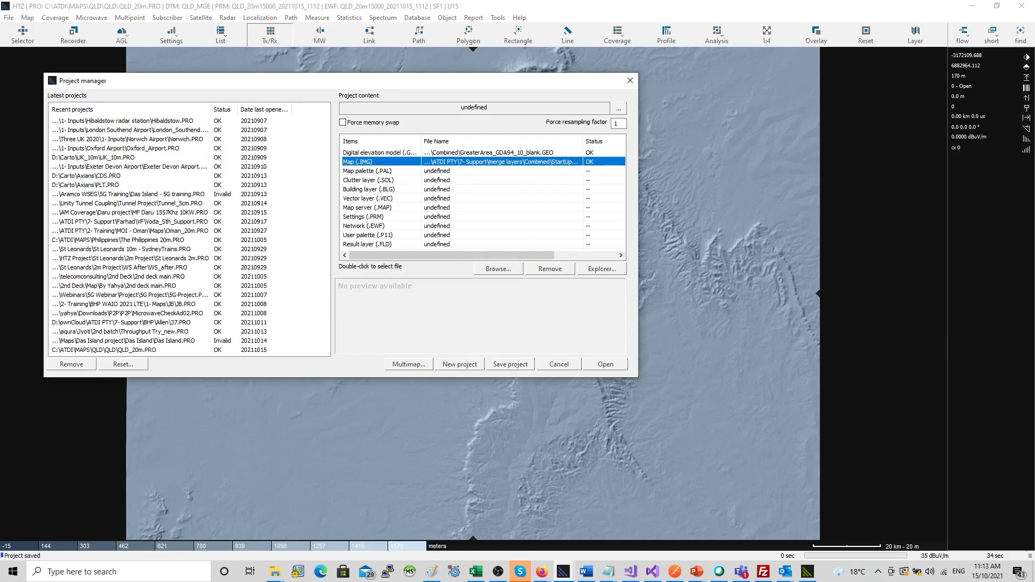
Save the project as Combined in the Combined folder.
key("alt+s")
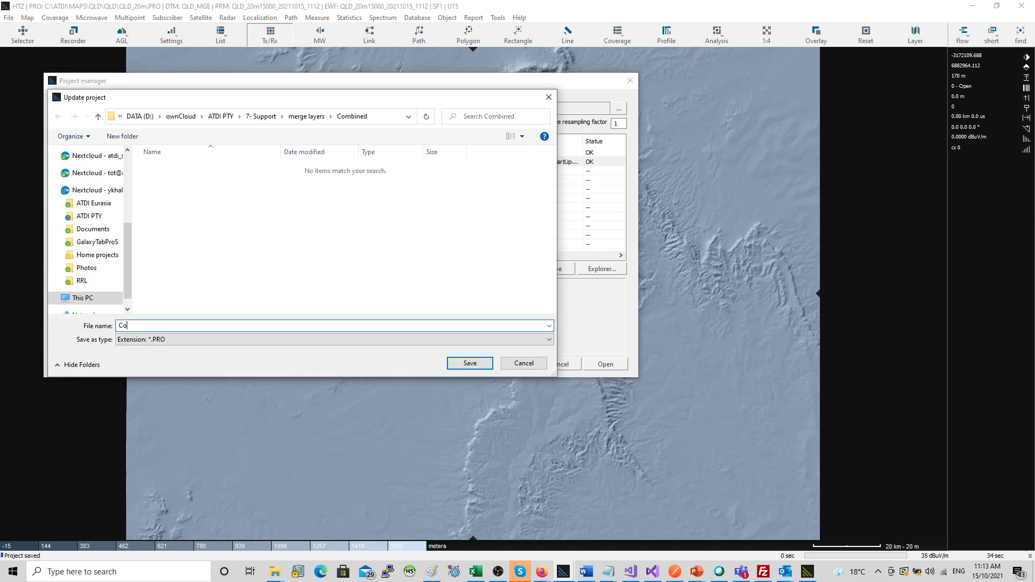
type("Combined")
key("Return")
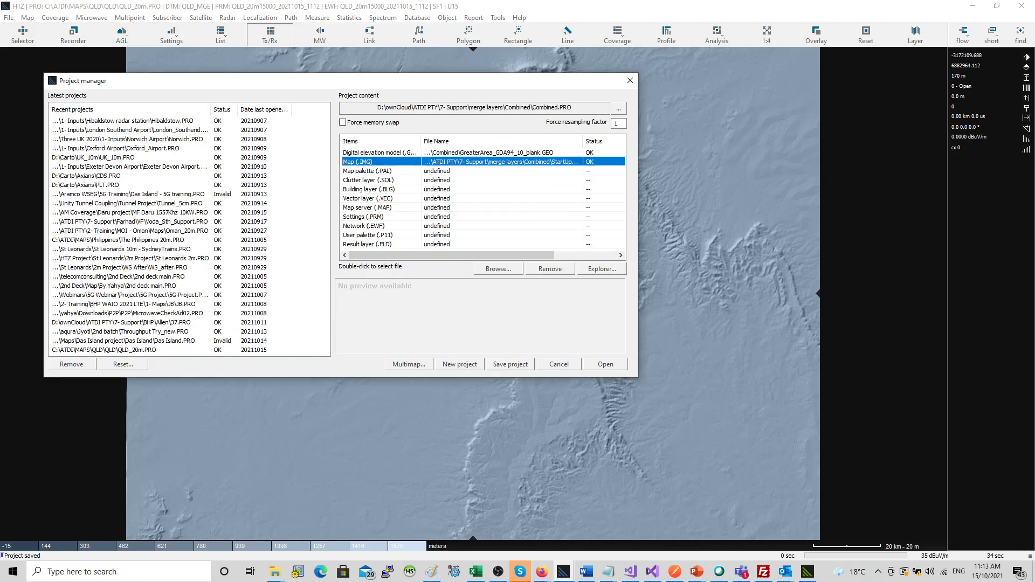
Open the Combined project and switch the map display from the image to the terrain layer.
left_click(608, 367)
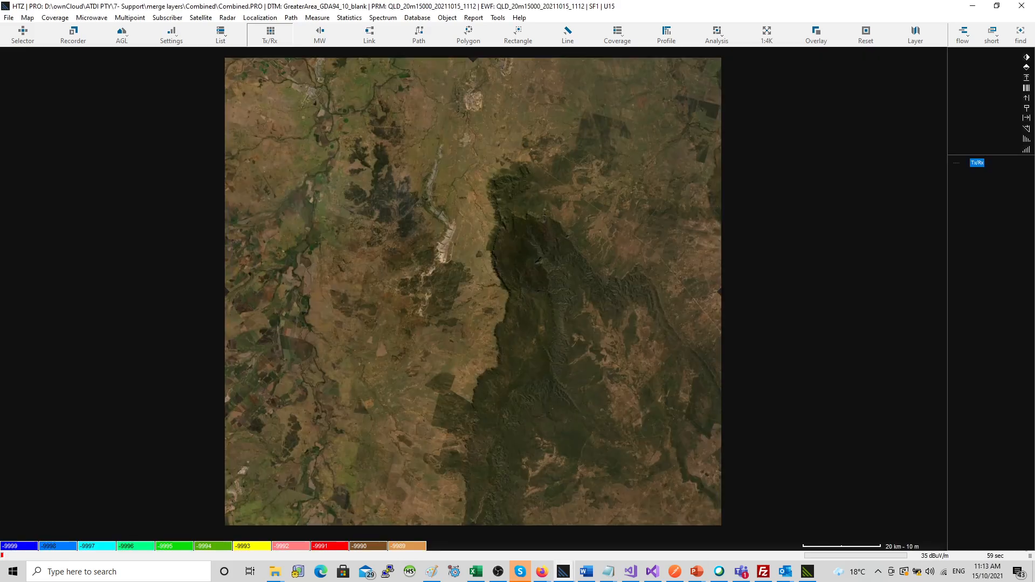
left_click(915, 35)
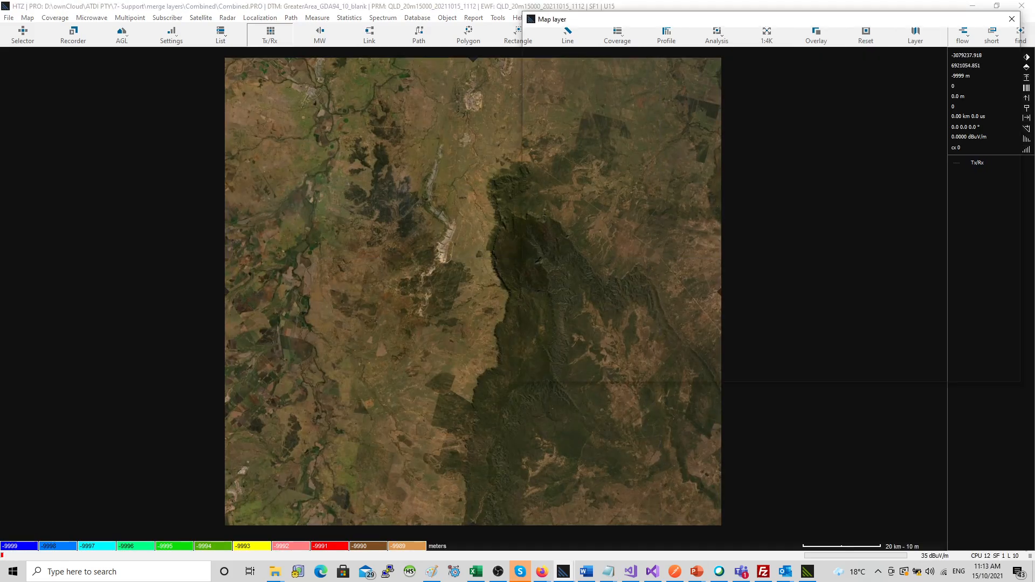
left_click(556, 64)
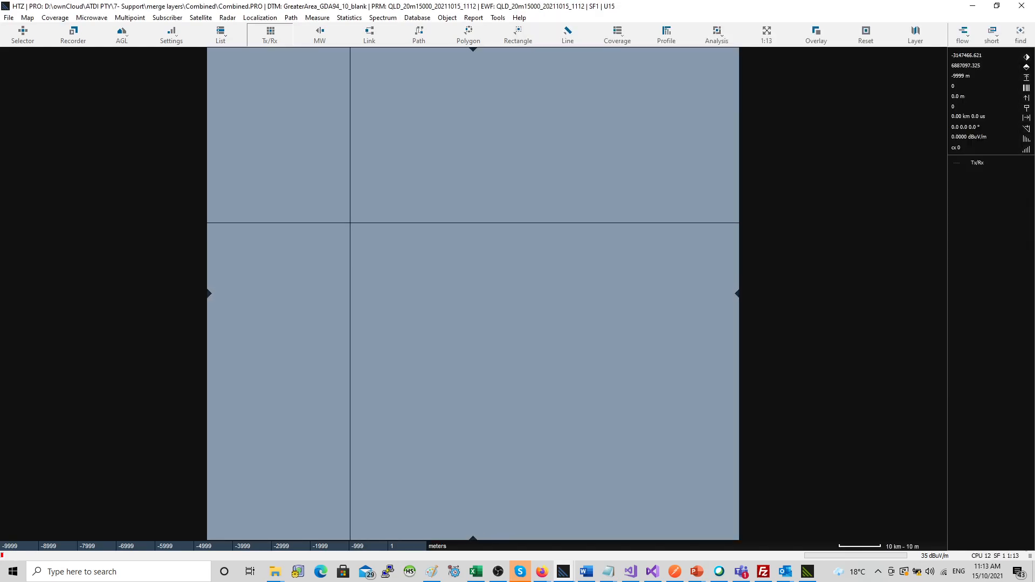
In File Explorer, go up to the merge layers folder, select its path and return to HTZ.
key("alt+Tab")
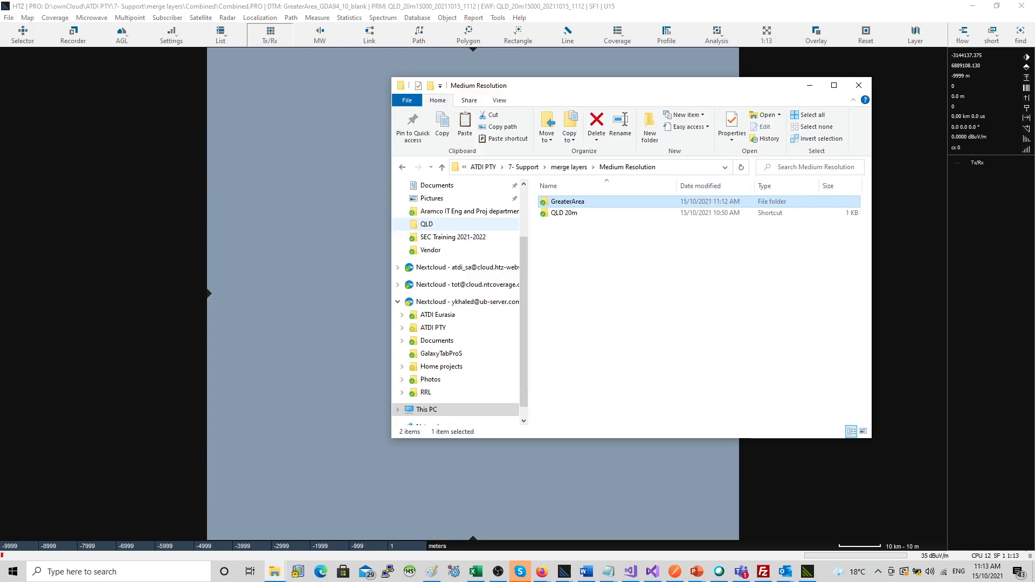
key("alt+Tab")
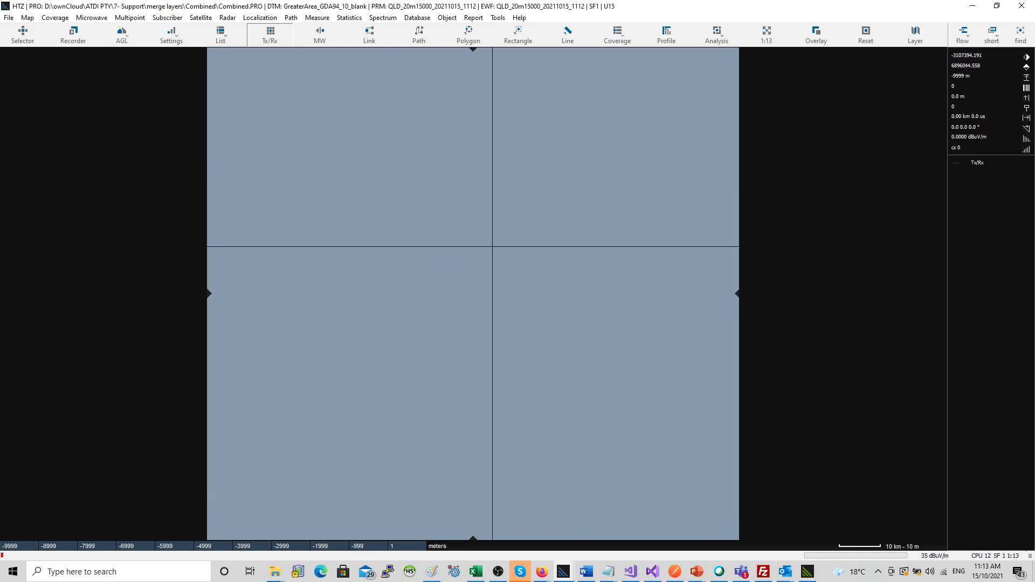
key("alt+Tab")
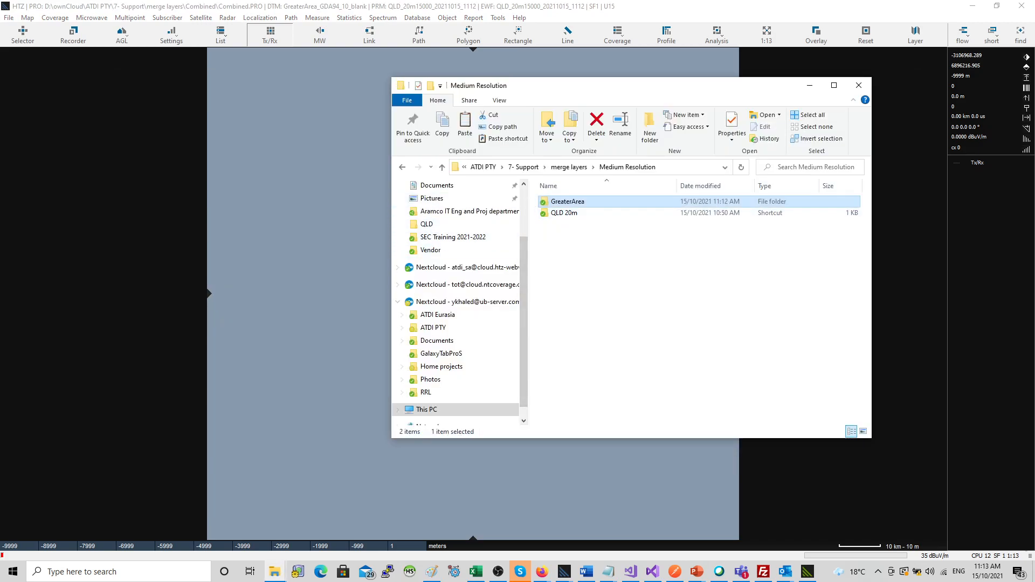
key("alt+Up")
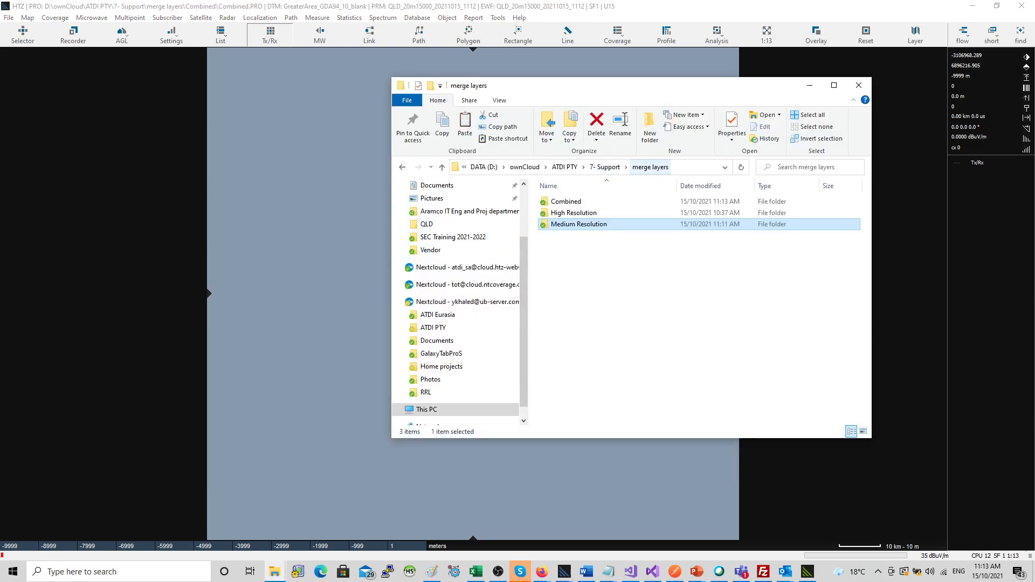
key("alt+d")
key("alt+Tab")
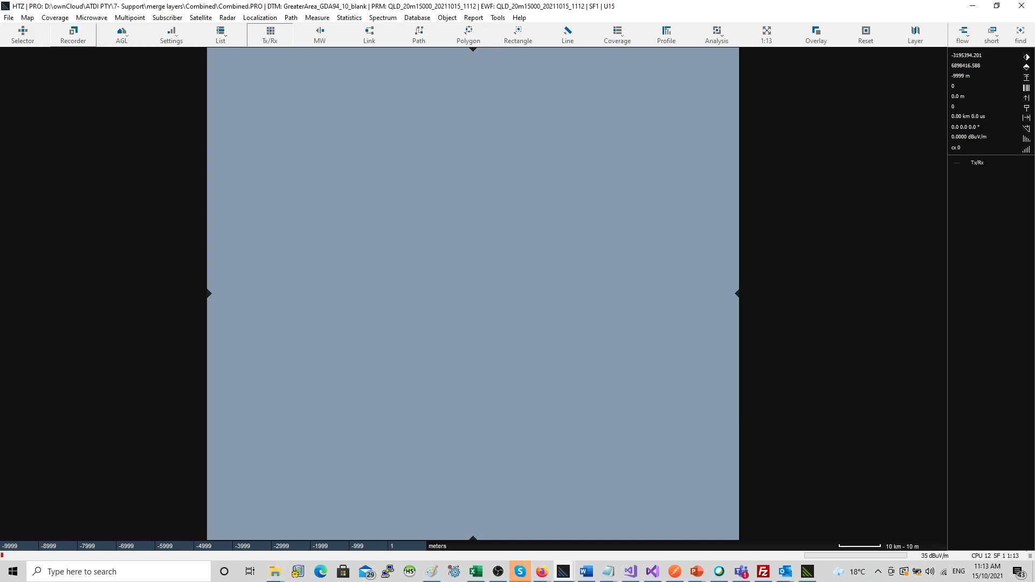
Geocode GreaterArea.RGE from the GreaterArea folder in Medium Resolution into the blank DTM layer.
key("alt+m")
key("Down")
key("Down")
key("Down")
key("Down")
key("Down")
key("Down")
key("Up")
key("Up")
key("Down")
key("Down")
key("Down")
key("Up")
key("Up")
key("Up")
key("Up")
key("Down")
key("Down")
key("Down")
key("Up")
key("Up")
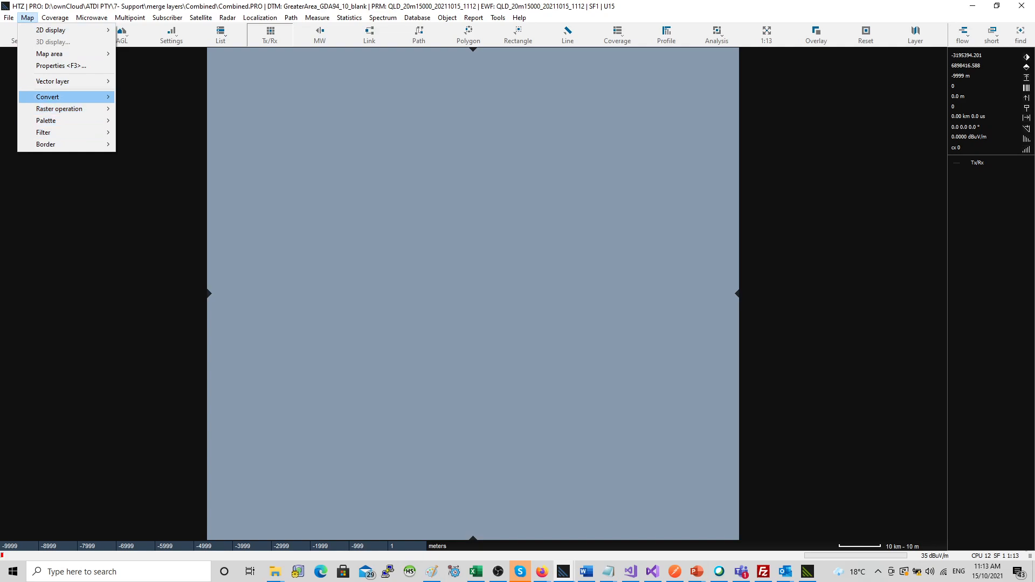
key("Right")
key("Down")
key("Up")
key("Up")
key("Down")
key("Down")
key("Down")
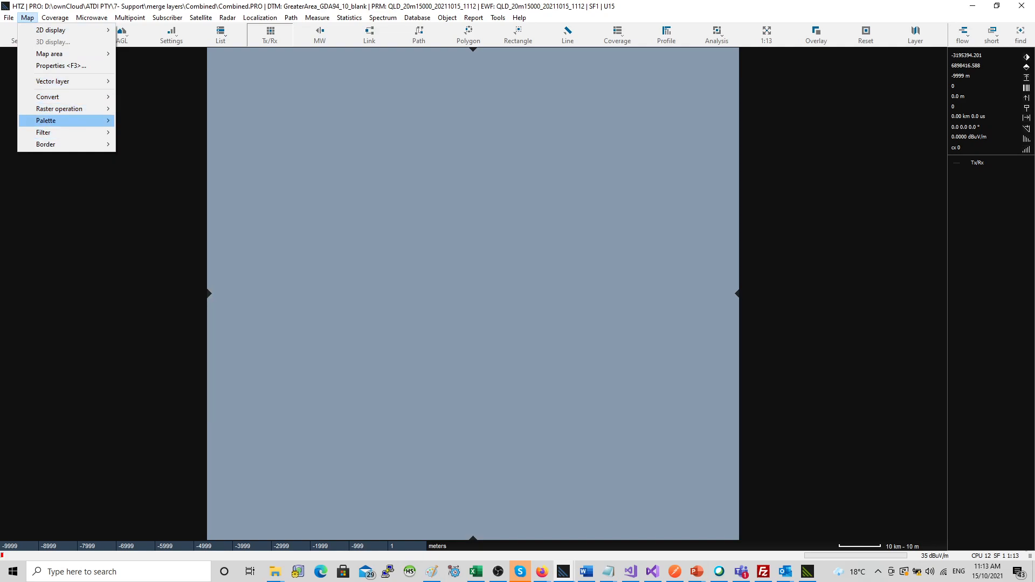
key("Up")
key("Right")
key("Down")
key("Down")
key("Down")
key("Down")
key("Down")
key("Right")
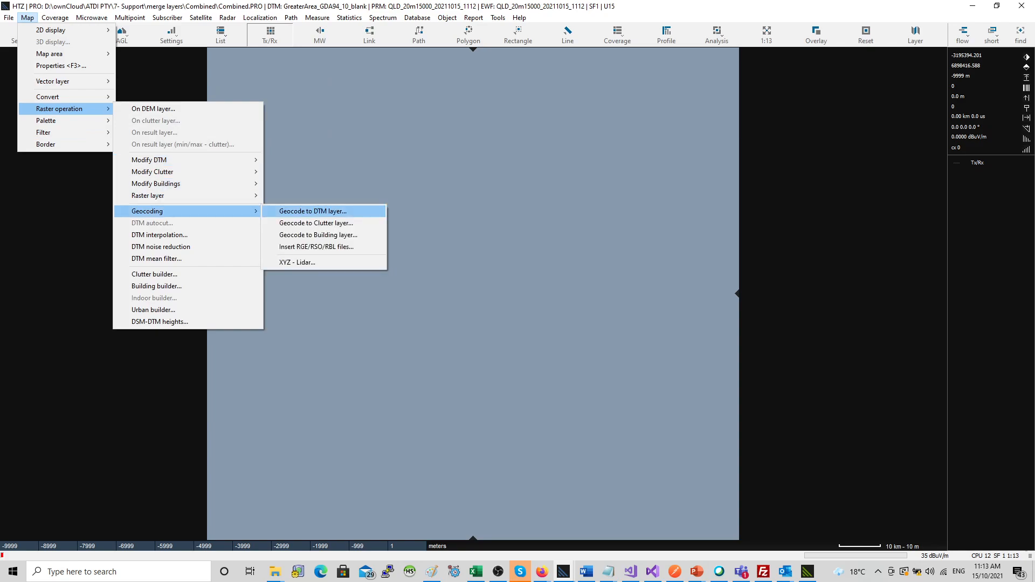
key("Return")
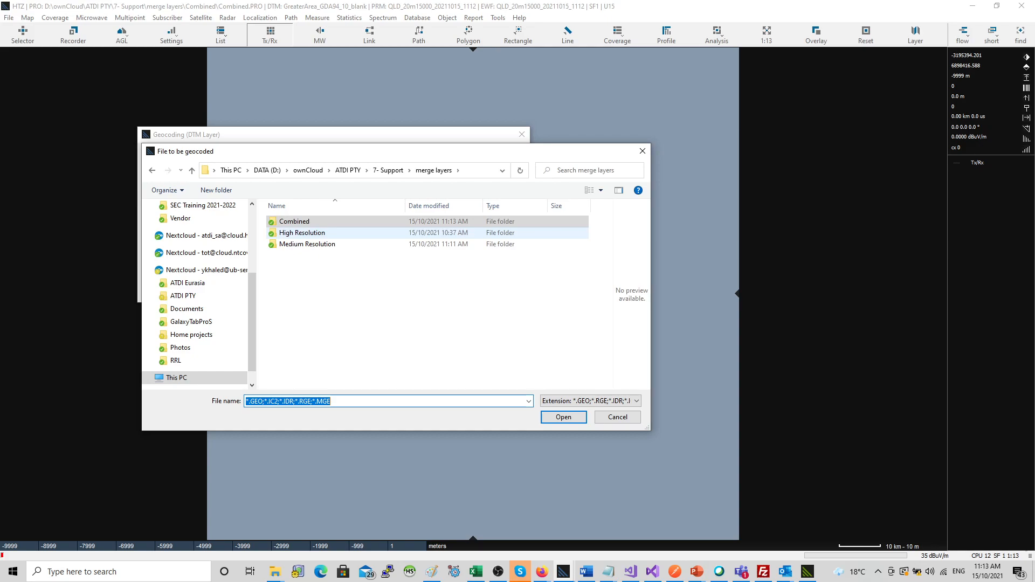
double_click(308, 244)
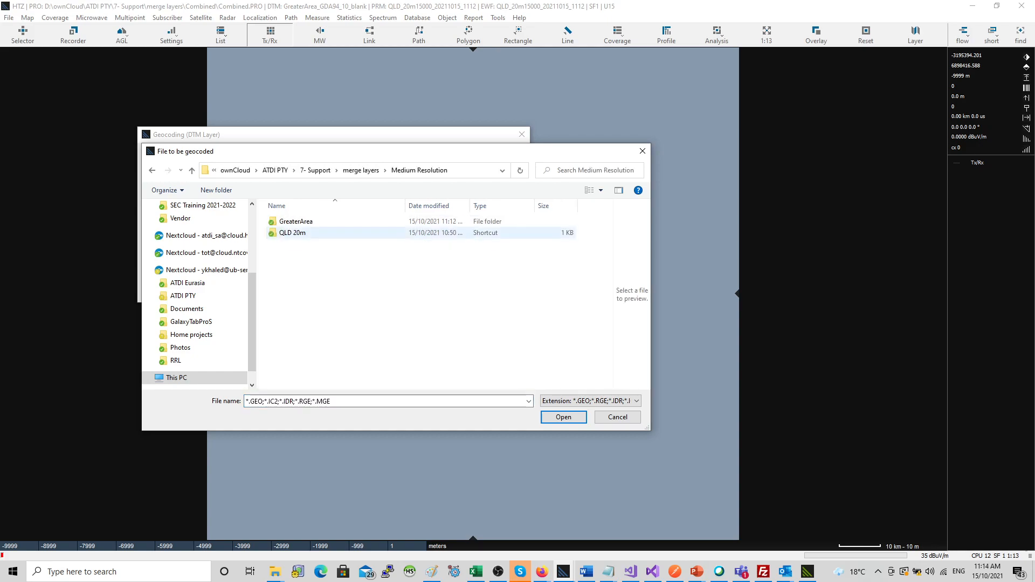
left_click(295, 221)
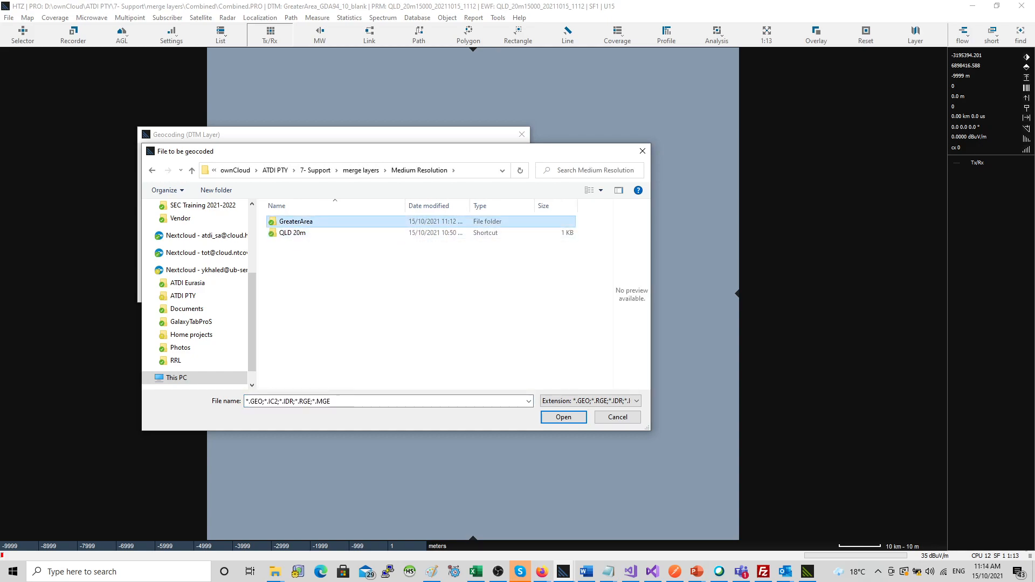
double_click(296, 221)
double_click(295, 221)
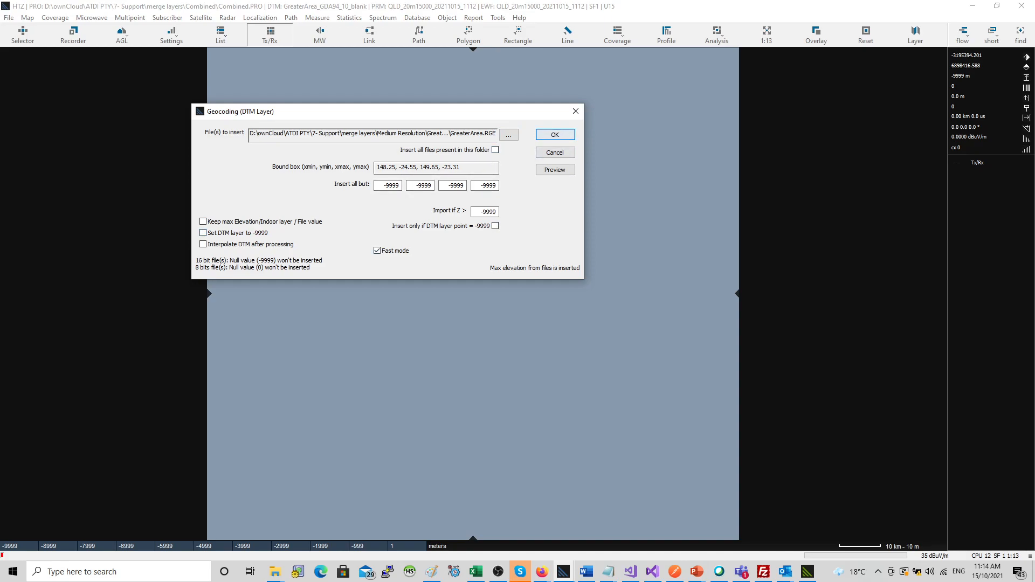
key("Return")
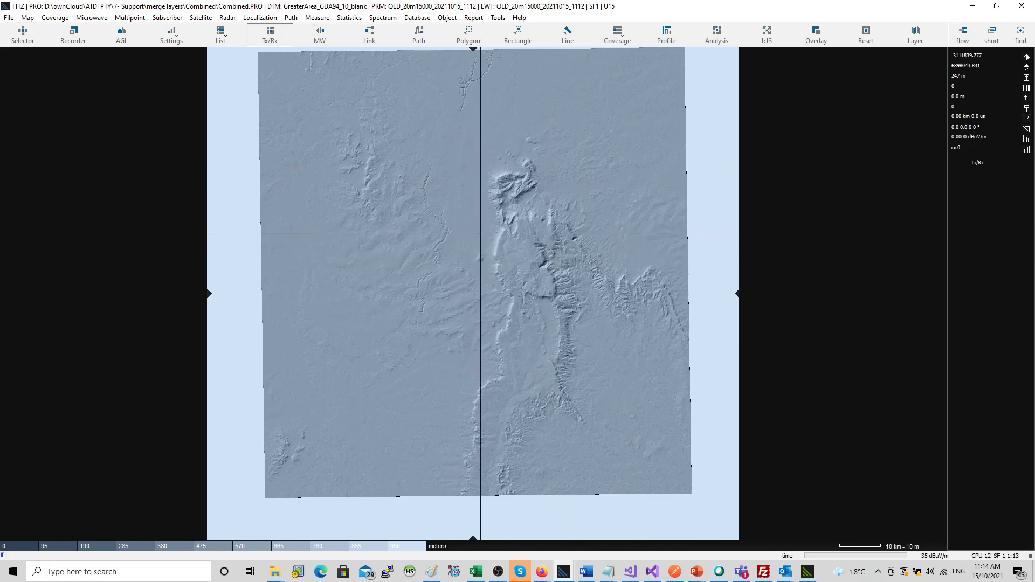
Examine the geocoded terrain on the map at overview and close-up scales.
key("alt+Tab")
key("alt+Tab")
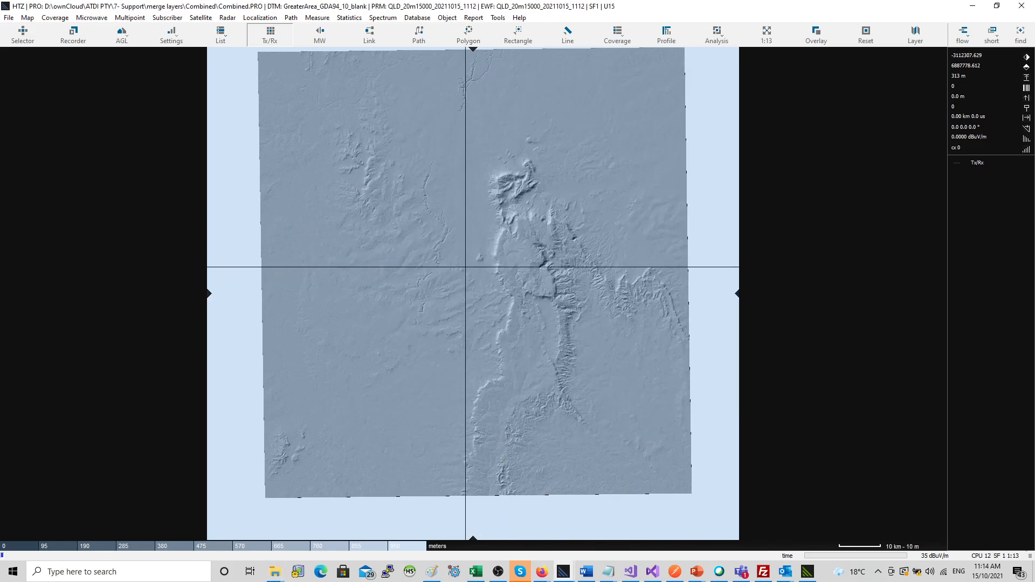
scroll(466, 267, "up", 5)
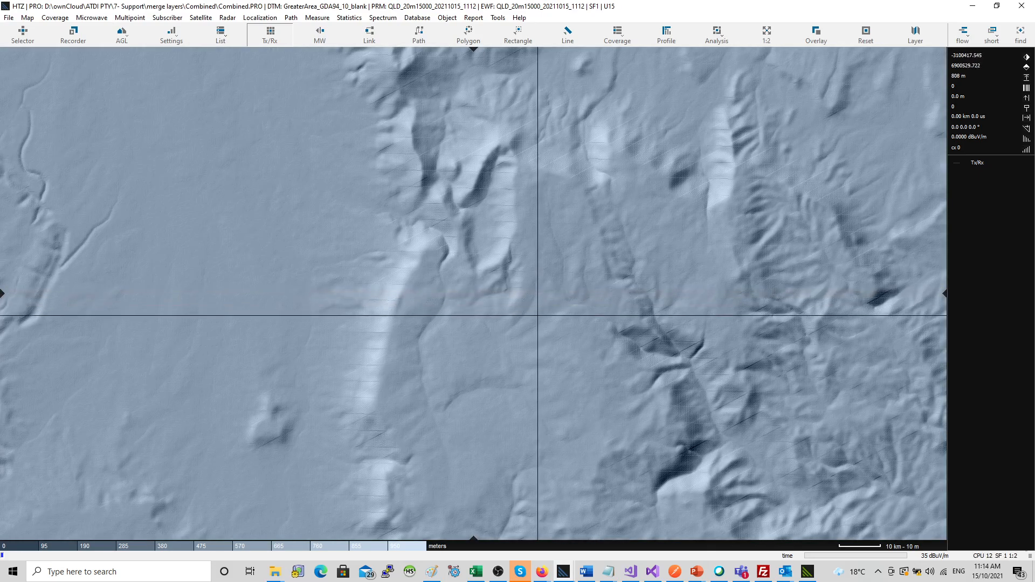
scroll(537, 311, "down", 4)
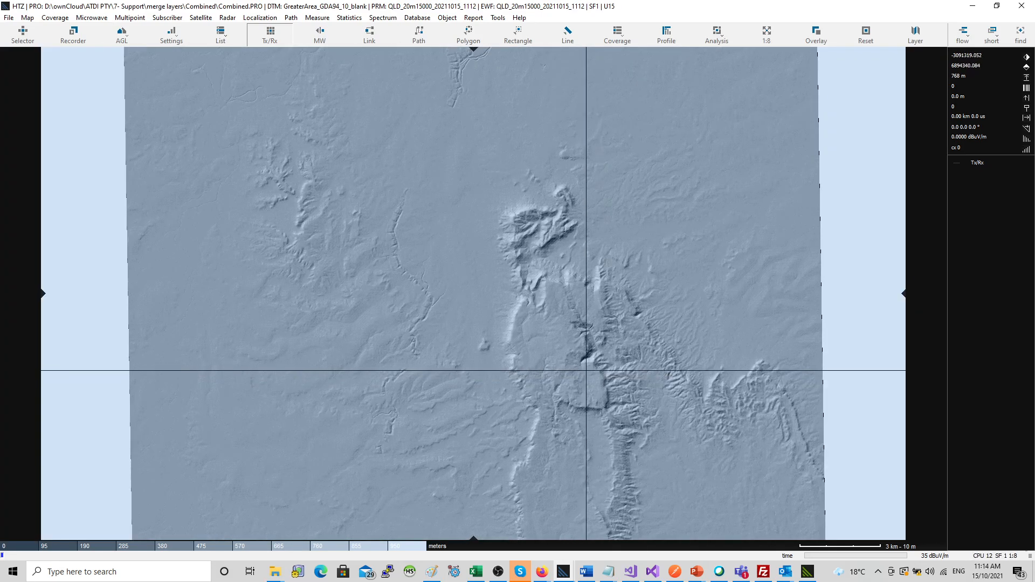
scroll(528, 303, "up", 1)
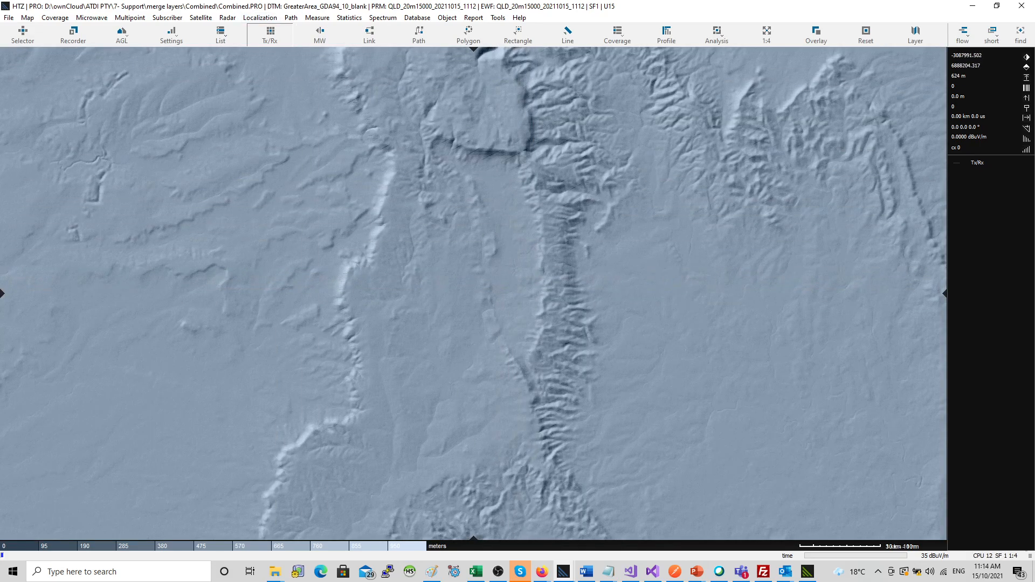
scroll(441, 250, "up", 2)
In File Explorer, open the High Resolution folder under merge layers, copy its path and return to HTZ.
key("alt+Tab")
left_click(577, 223)
left_click(574, 213)
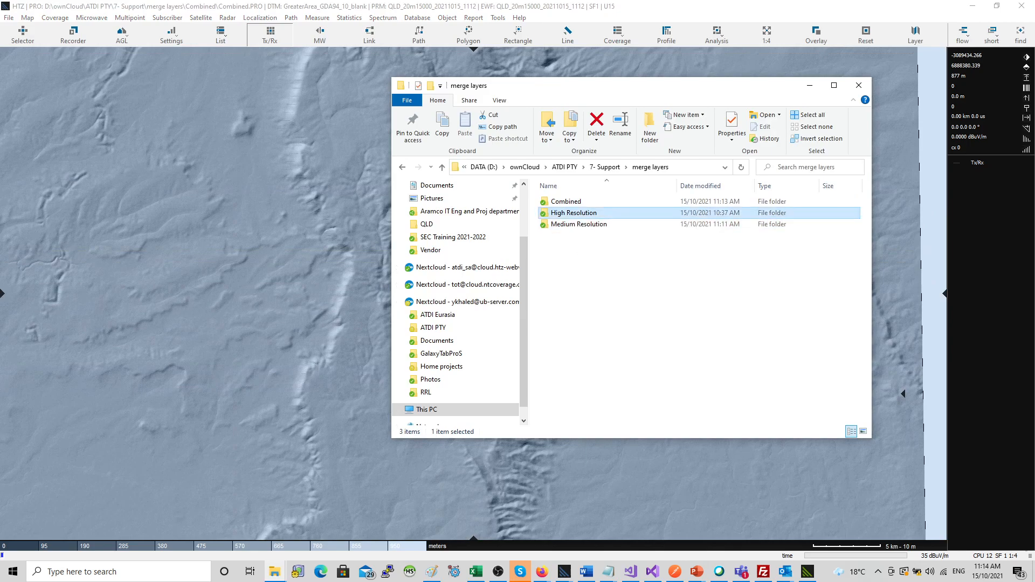
double_click(573, 213)
left_click(724, 167)
key("Escape")
key("Escape")
key("alt+d")
key("ctrl+c")
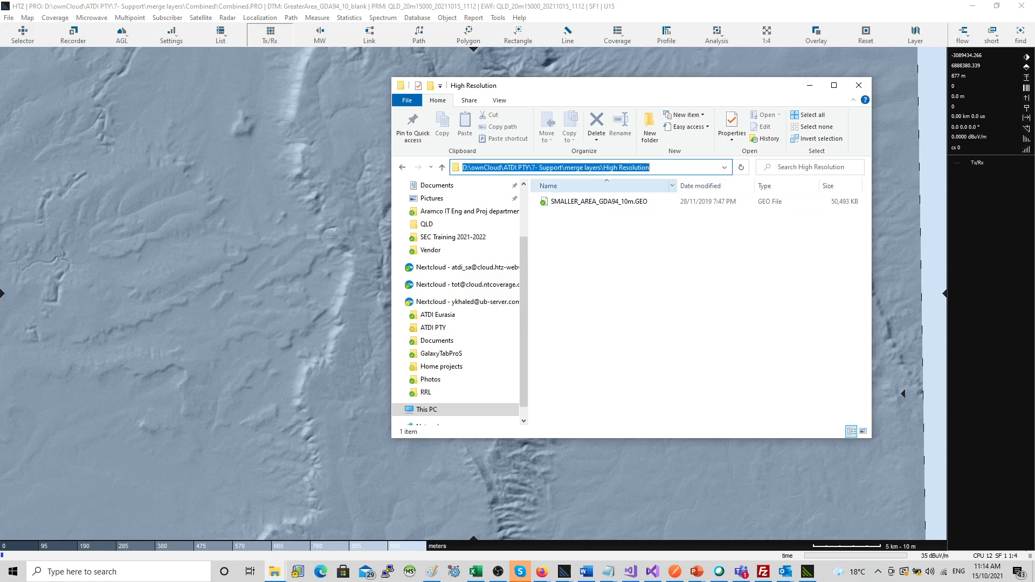
key("alt+Tab")
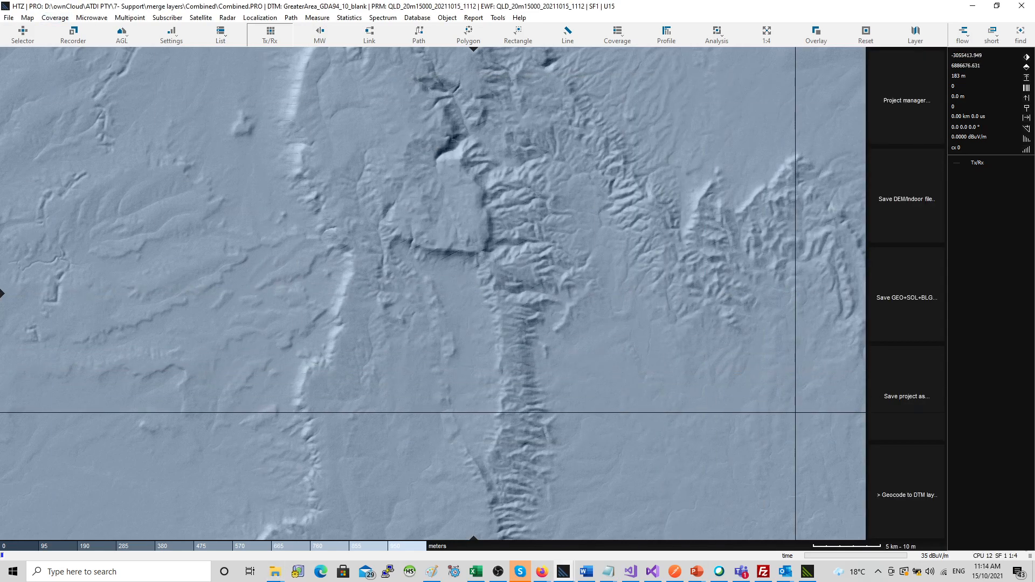
Geocode SMALLER_AREA_GDA94_10m.GEO from the High Resolution folder into the DTM layer over the GreaterArea terrain.
left_click(907, 495)
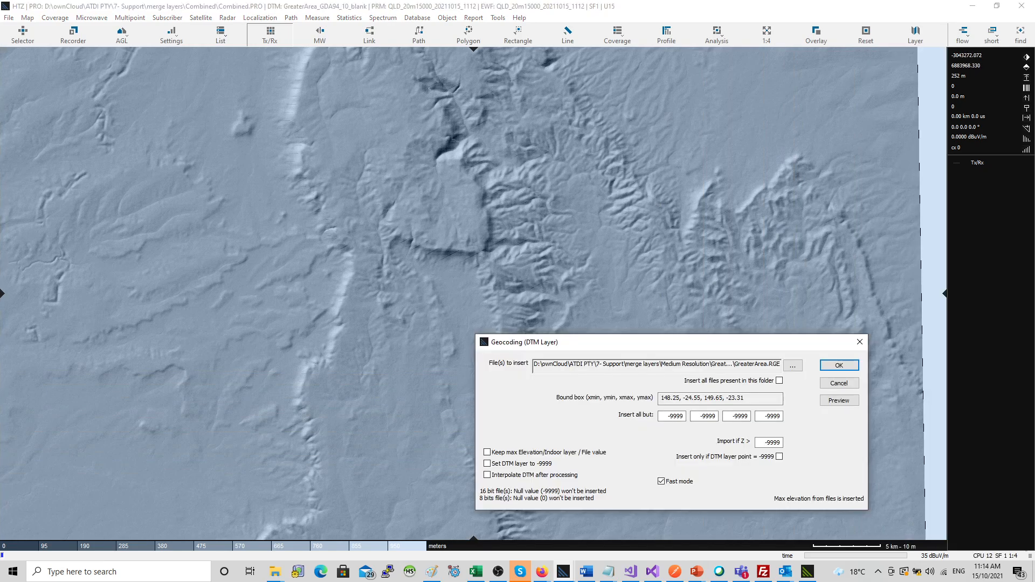
left_click_drag(485, 226, 420, 163)
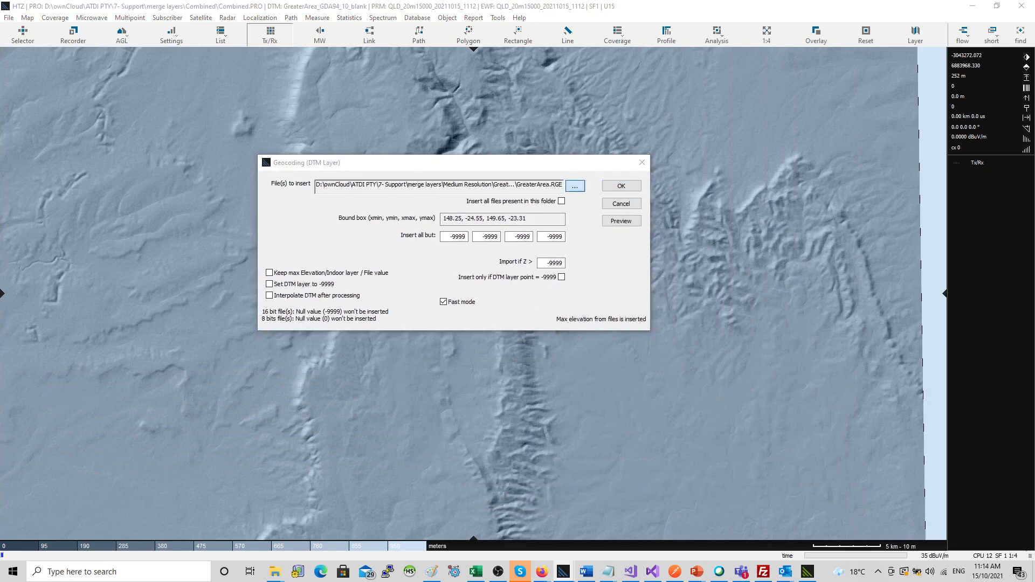
left_click(639, 248)
key("ctrl+v")
key("Return")
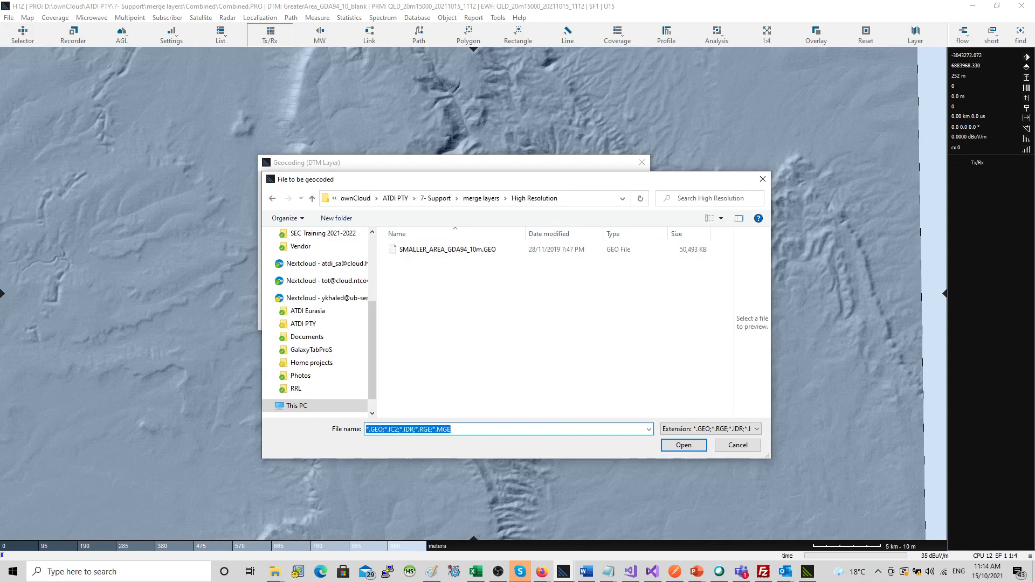
left_click(447, 249)
key("Return")
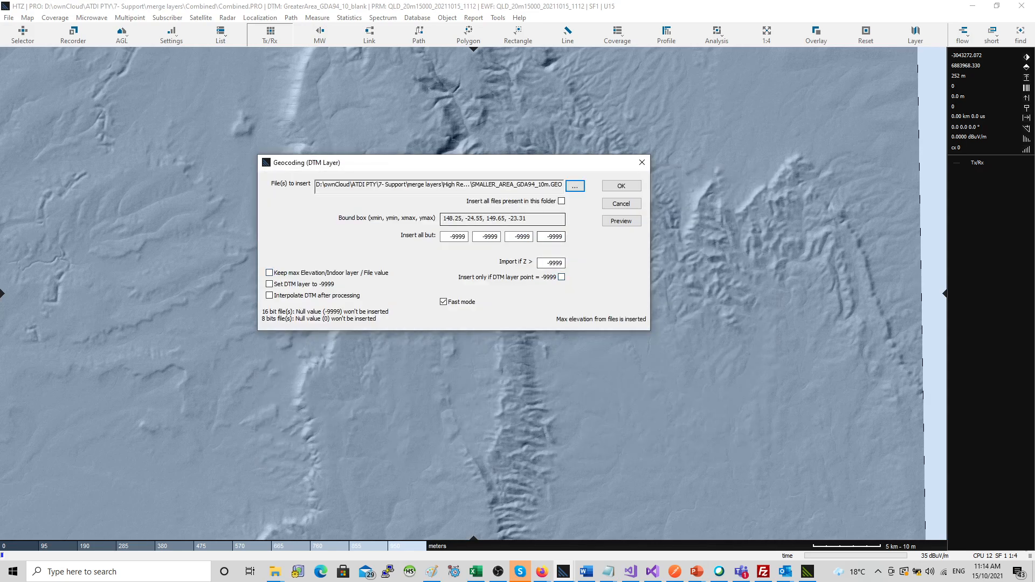
left_click(450, 236)
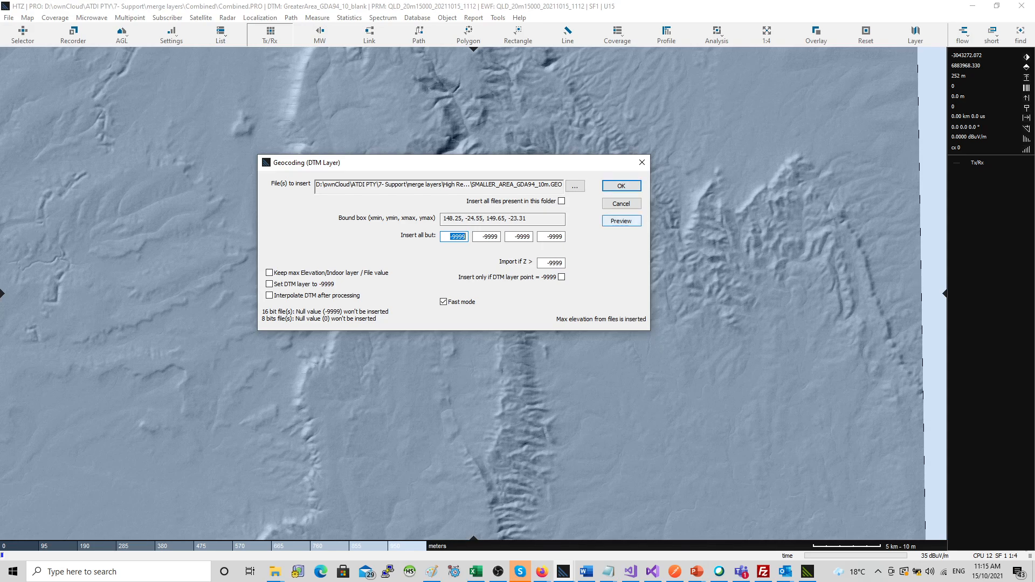
key("Return")
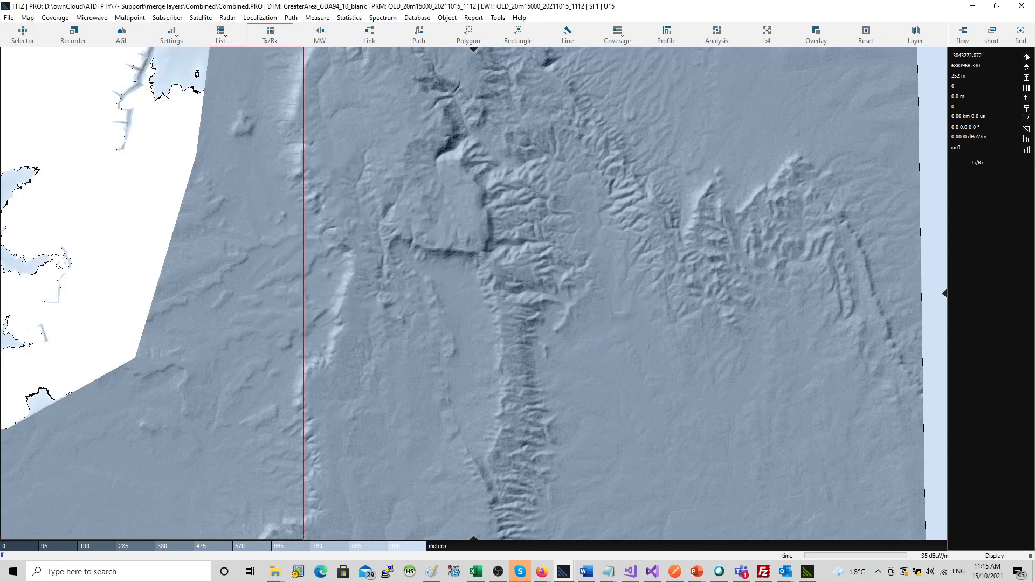
Examine the merged terrain at overview and close-up scales, following the boundary between the high-resolution and medium-resolution data.
scroll(213, 254, "down", 1)
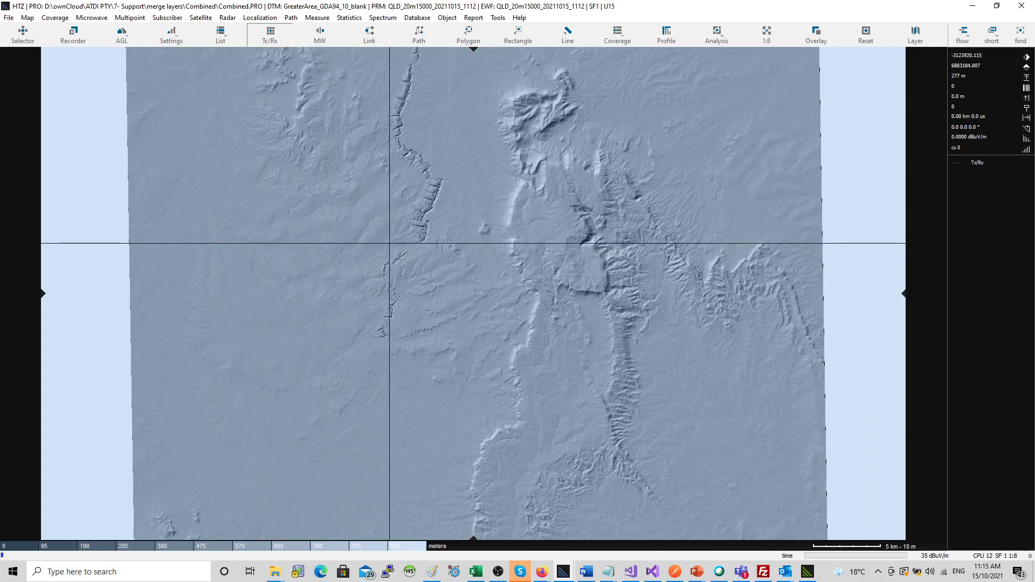
left_click(474, 49)
scroll(480, 300, "up", 2)
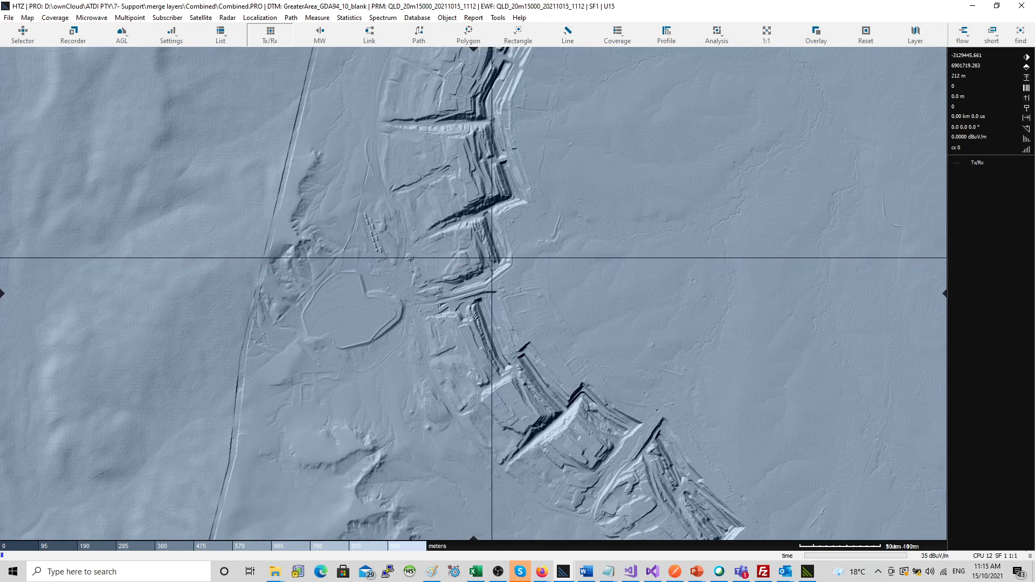
scroll(331, 309, "up", 1)
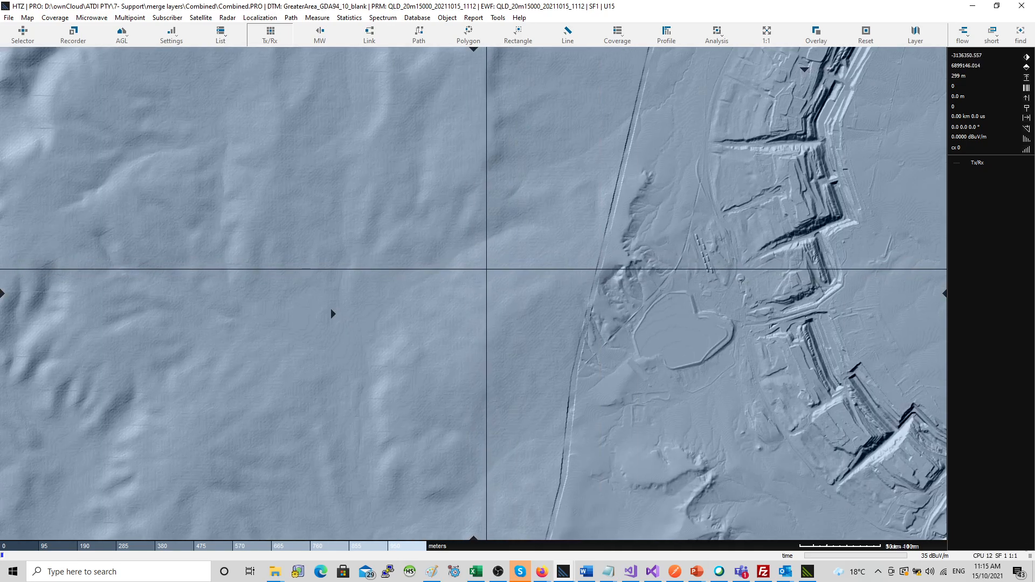
left_click_drag(717, 312, 410, 231)
scroll(531, 347, "down", 2)
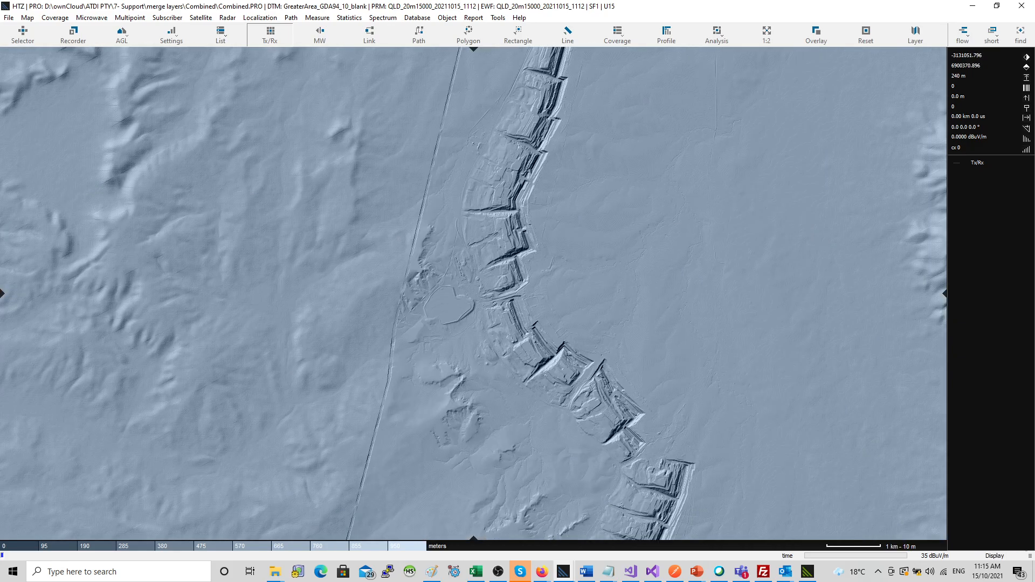
left_click_drag(531, 347, 529, 213)
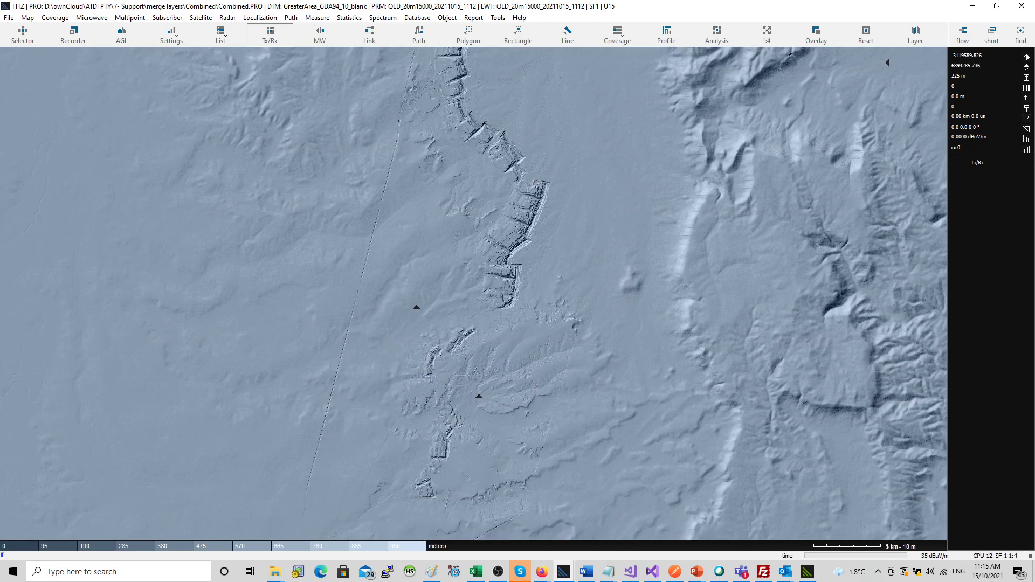
Update the Combined project so that it stores the merged DTM layer.
left_click(8, 17)
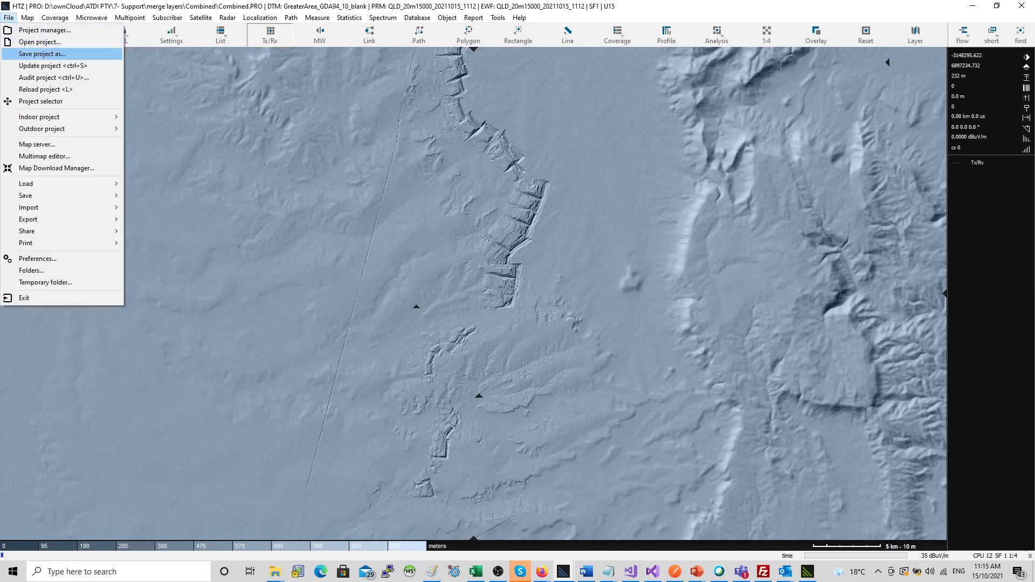
mouse_move(33, 195)
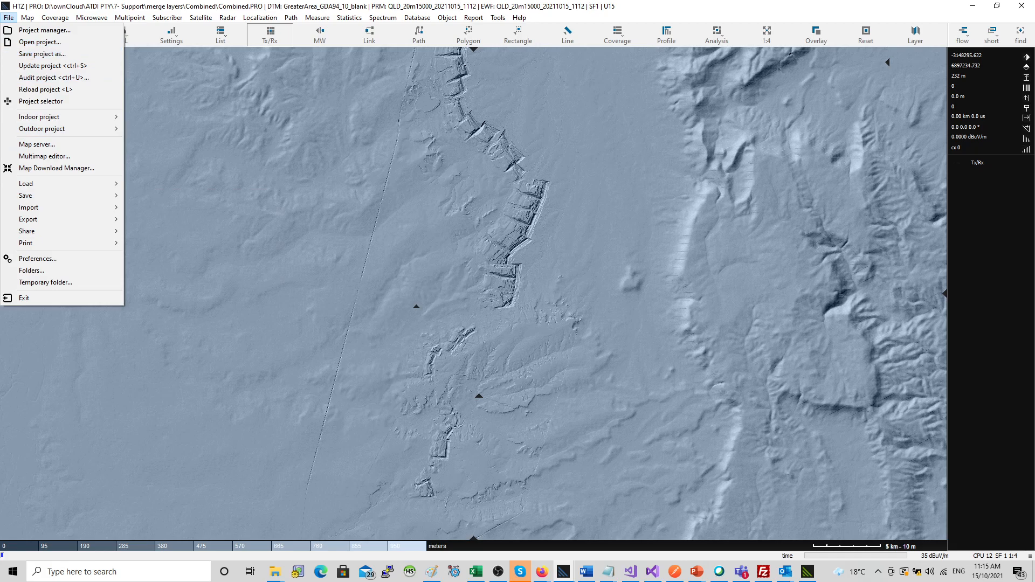
key("Escape")
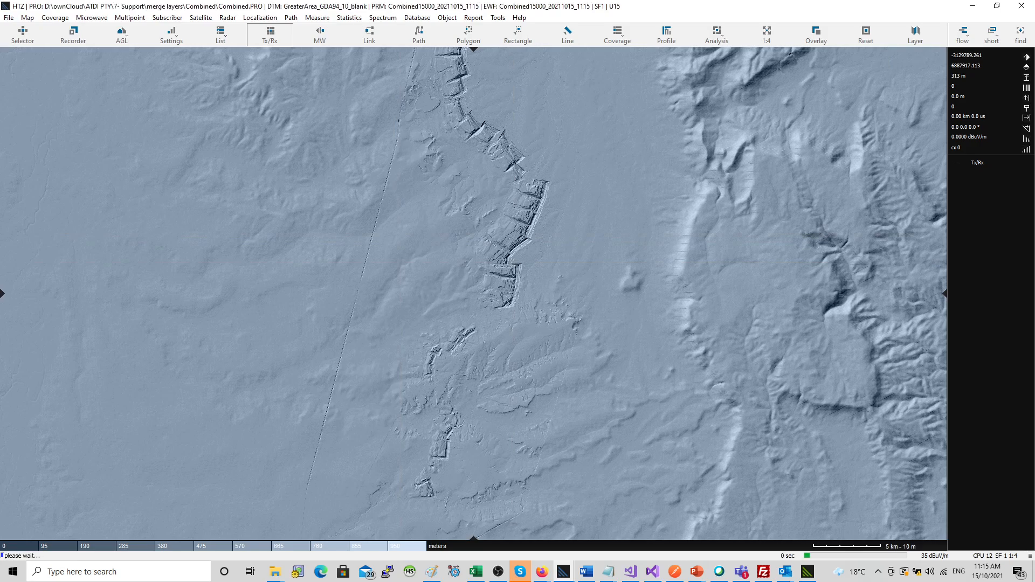
In File Explorer, open the Combined folder under merge layers, check GreaterArea_GDA94_10_blank.GEO and copy the folder path.
key("alt+Tab")
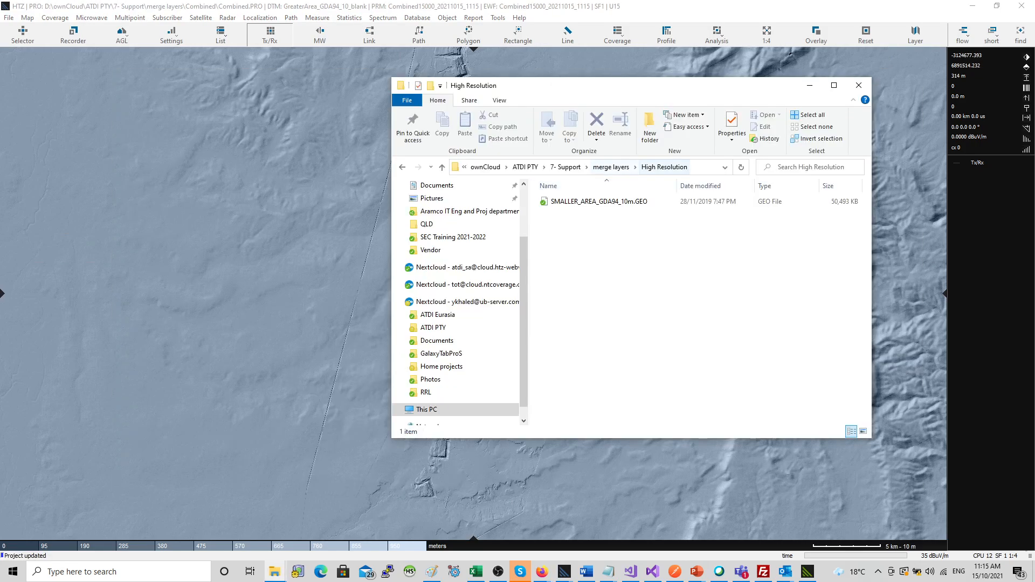
key("alt+Up")
double_click(566, 201)
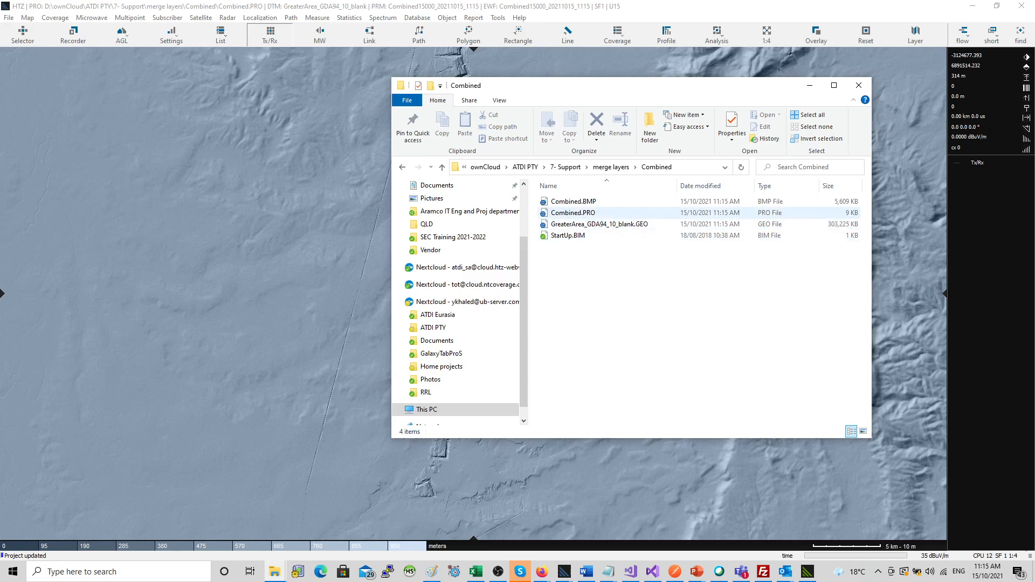
left_click(598, 223)
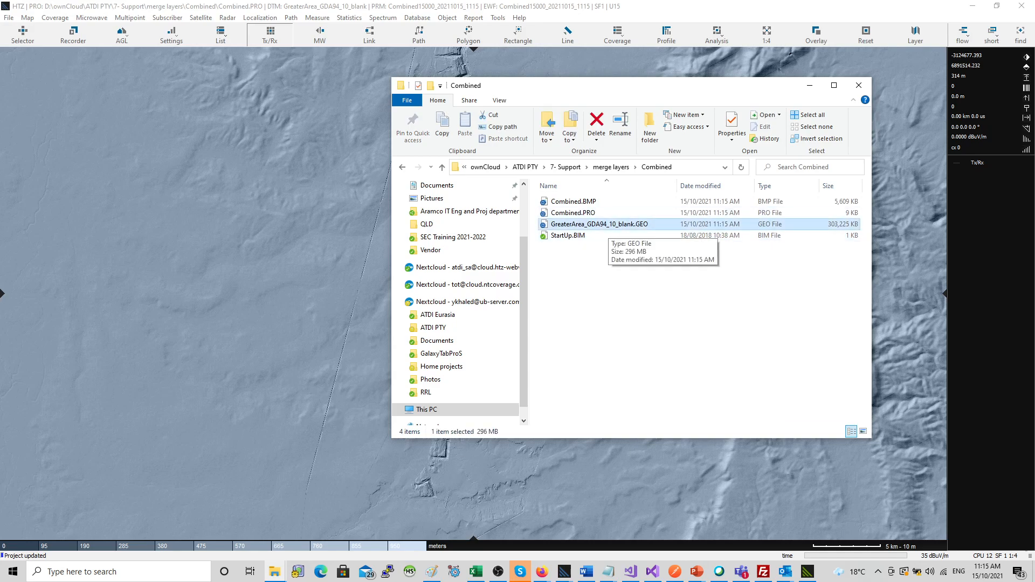
left_click(695, 167)
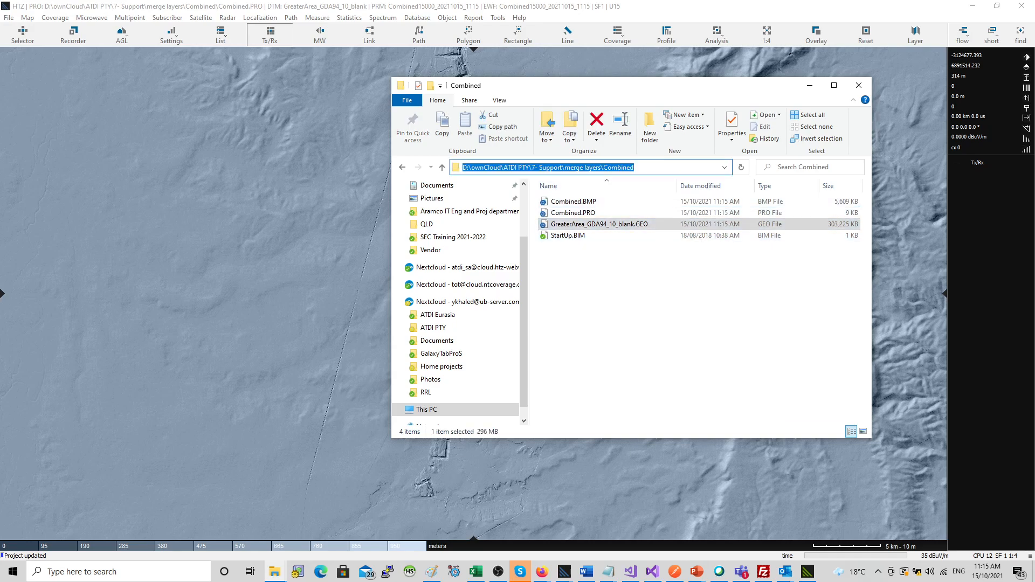
Launch ICS Map Server and open GreaterArea_GDA94_10_blank.GEO from the Combined folder as a 16-bit file.
key("super")
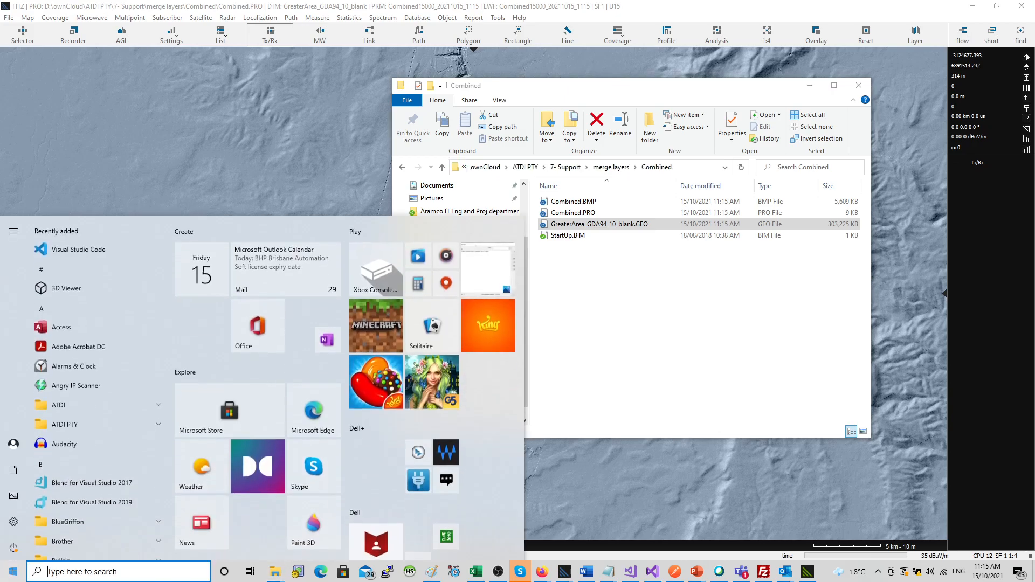
type("ics ma")
key("Return")
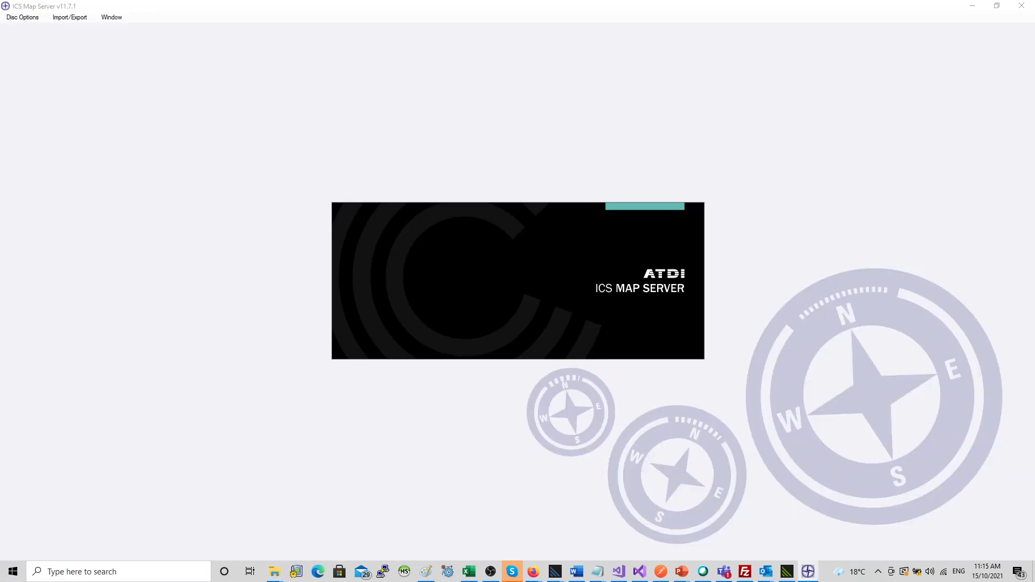
left_click(22, 17)
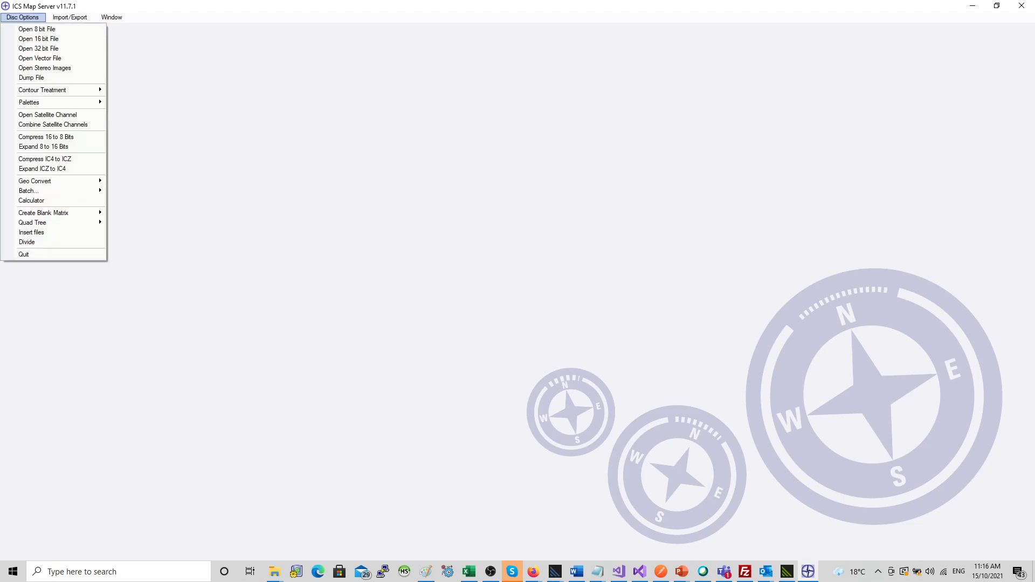
left_click(32, 39)
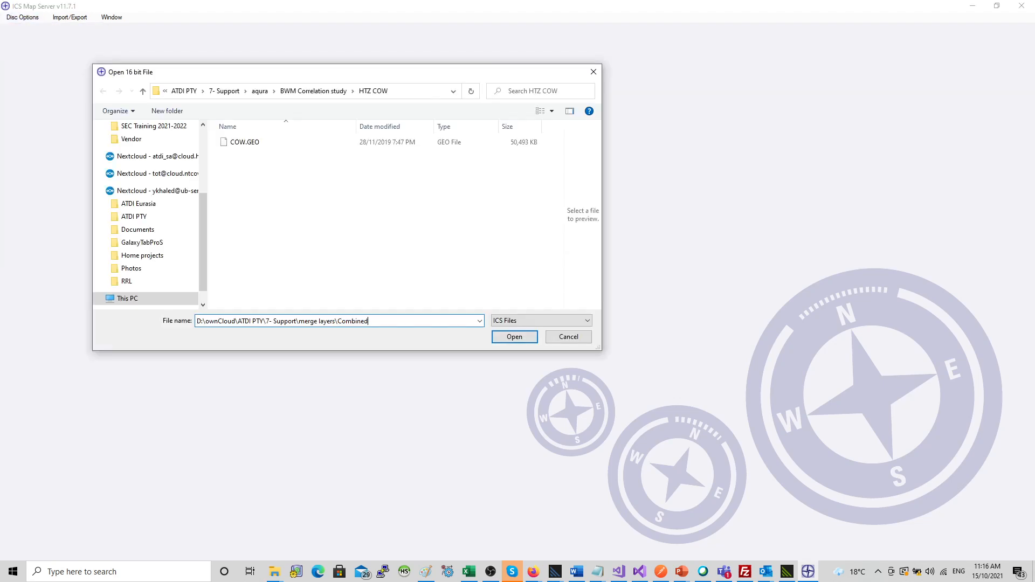
double_click(279, 142)
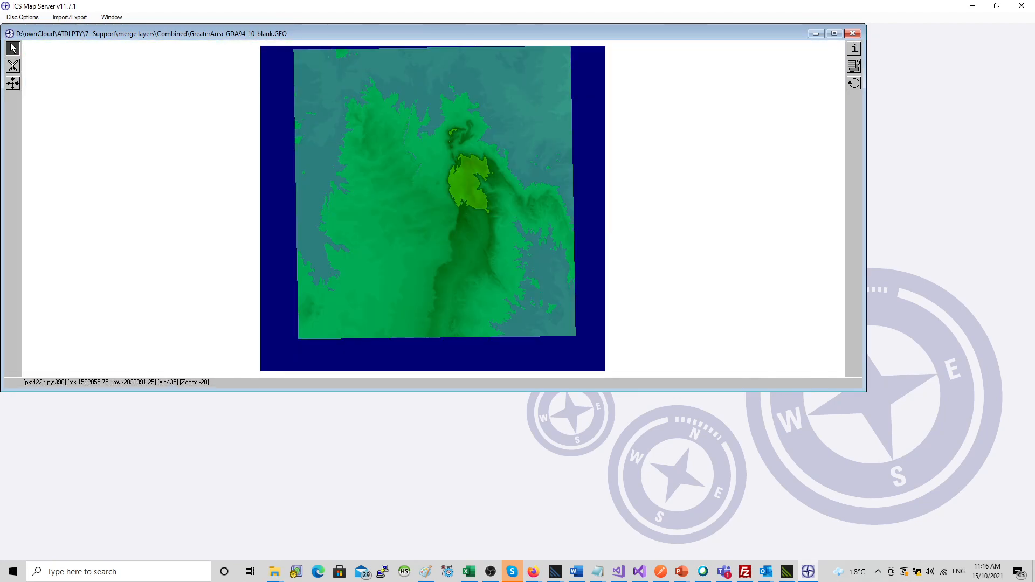
key("alt+Tab")
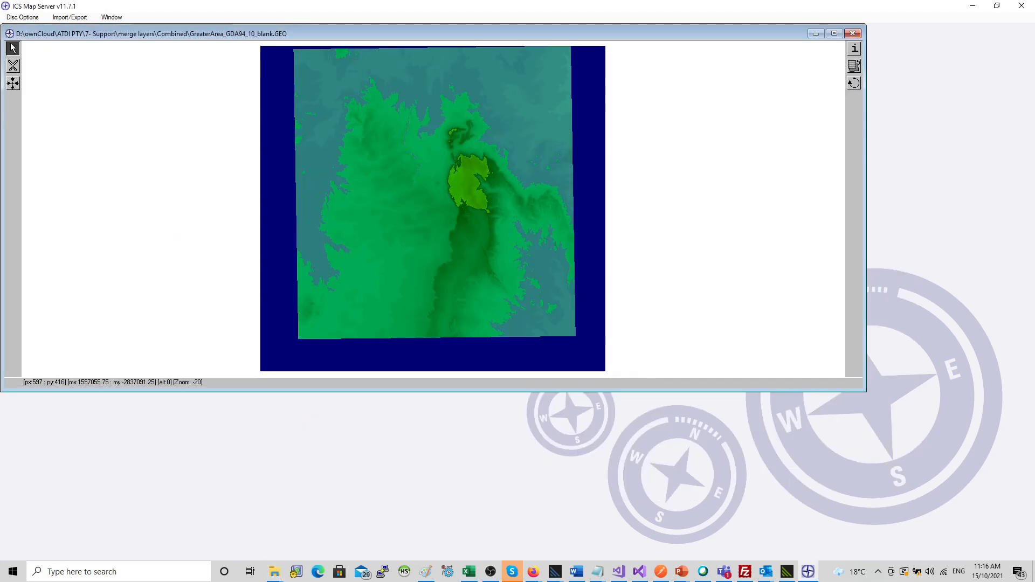